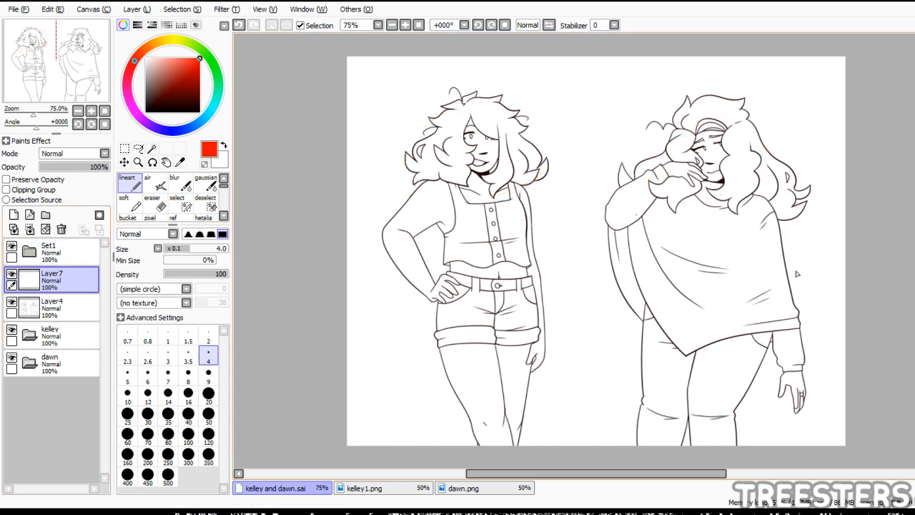
- Fill the raised hand of the right-hand figure with the light skin tone sampled from the character reference sheets
drag(560, 203, 522, 194)
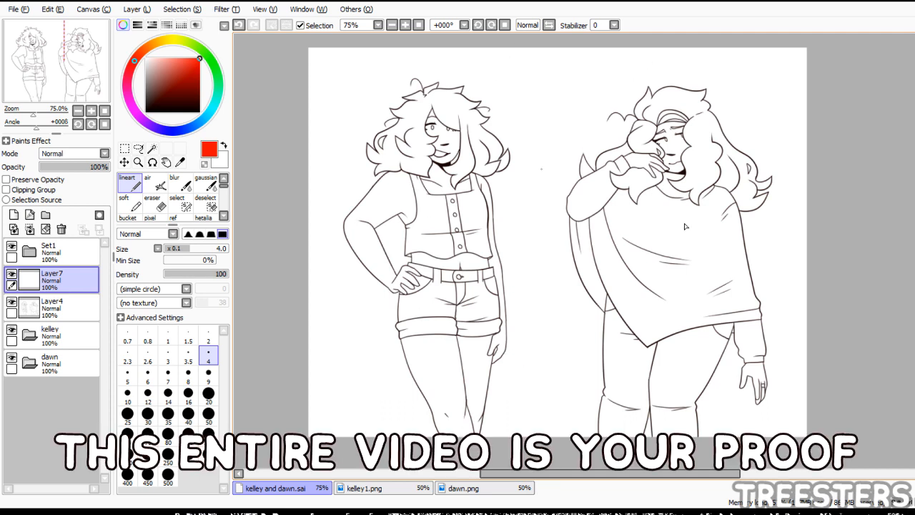
click(419, 25)
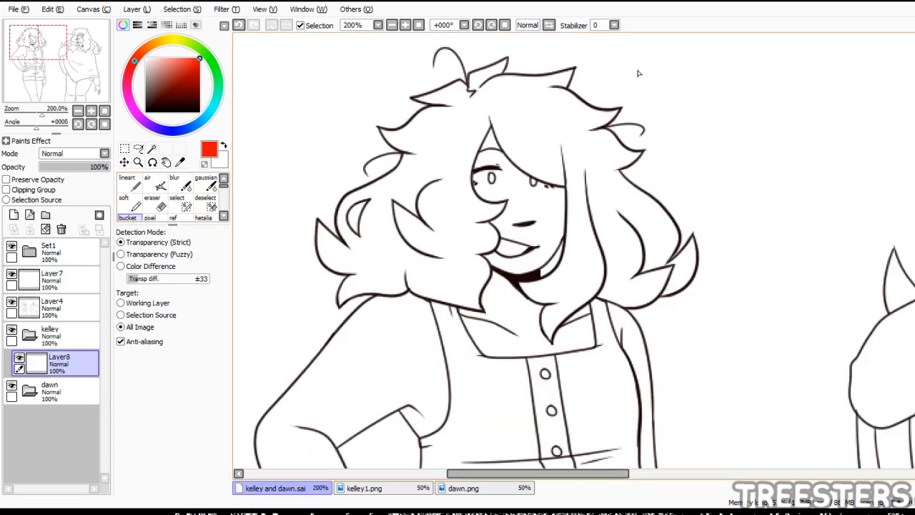
click(419, 25)
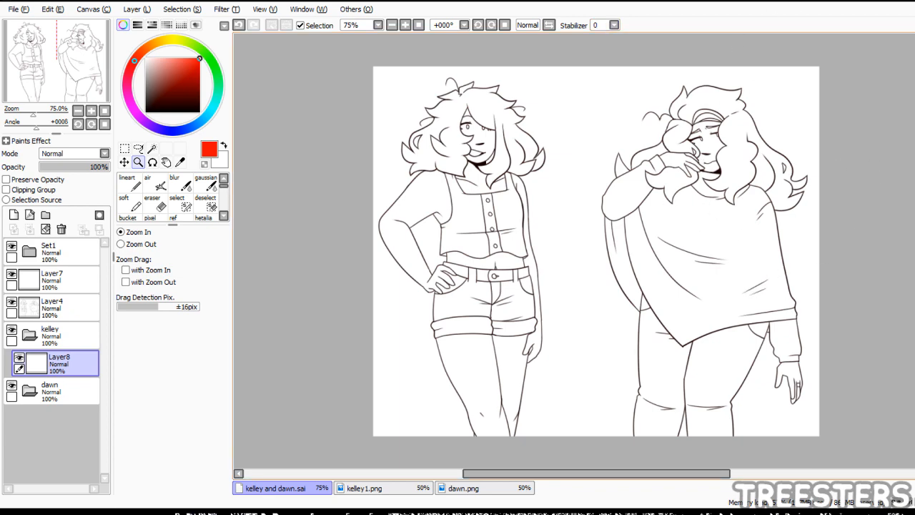
click(570, 207)
click(524, 247)
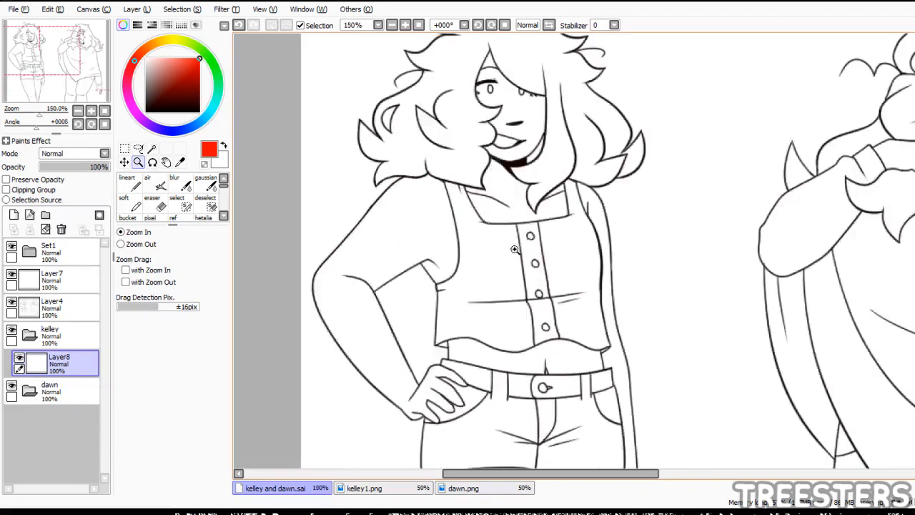
click(552, 278)
click(129, 216)
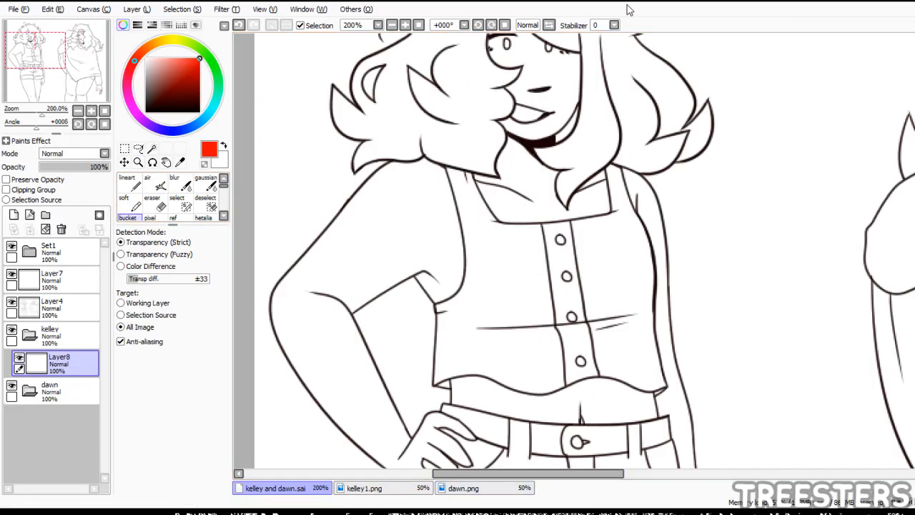
key(ctrl+Tab)
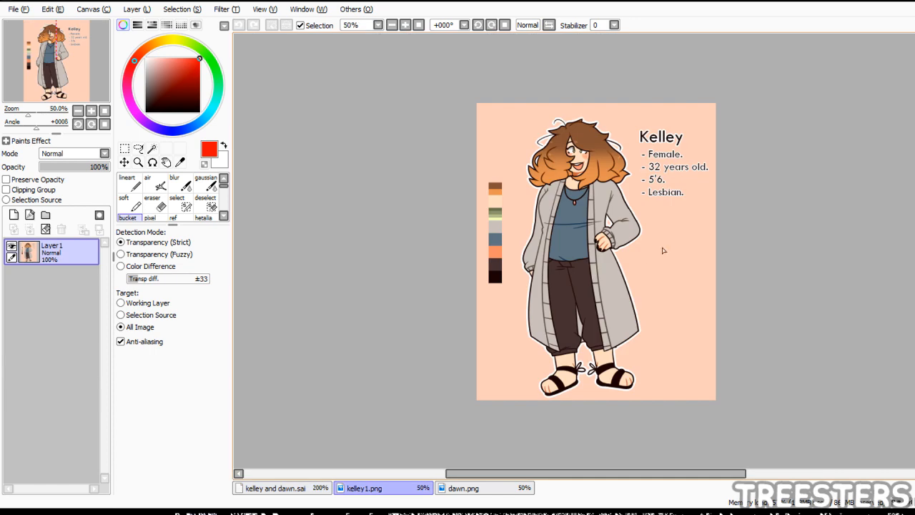
key(ctrl+Tab)
key(ctrl+Tab)
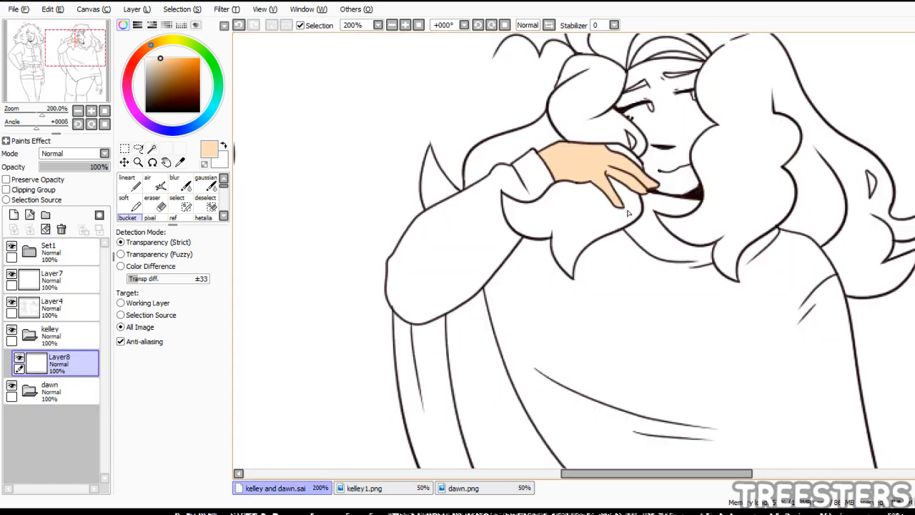
- Try to draw short black lineart strokes between the raised fingers and the face
drag(45, 94, 63, 93)
click(139, 162)
click(563, 228)
click(544, 234)
click(128, 217)
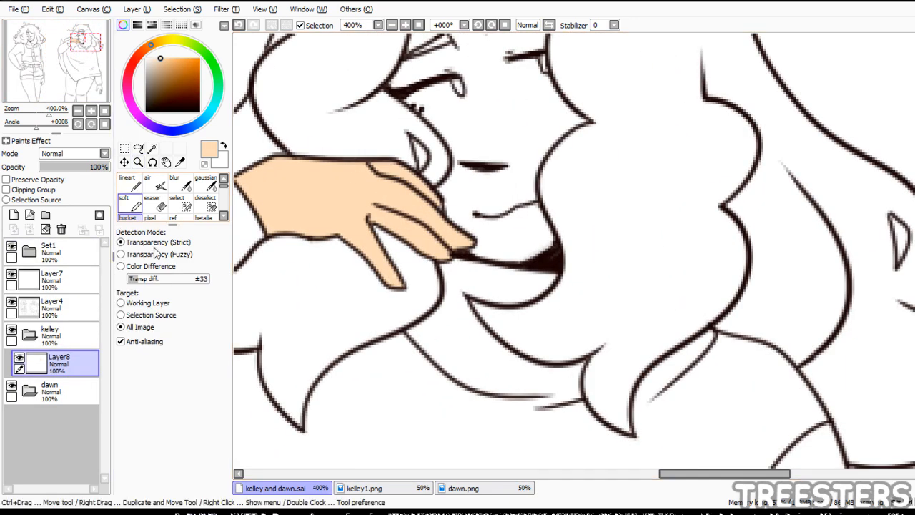
click(129, 183)
right_click(555, 261)
drag(448, 172, 447, 213)
drag(446, 213, 480, 207)
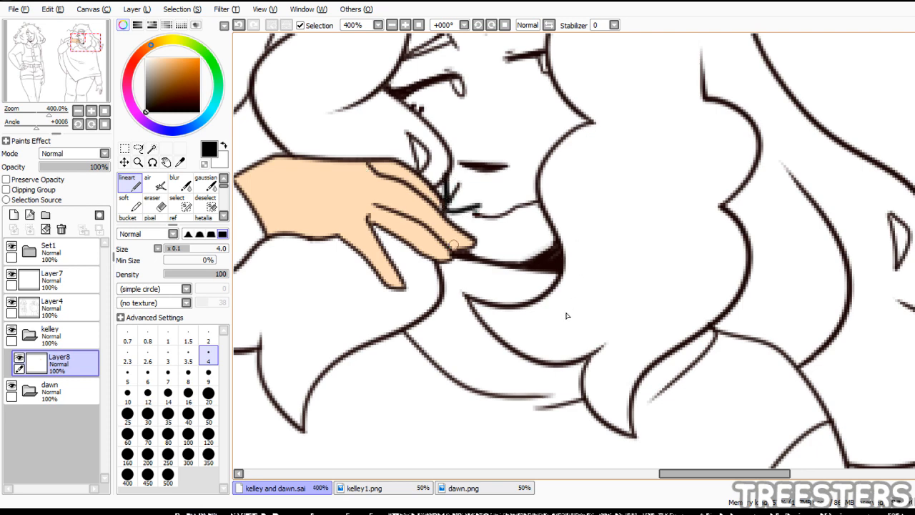
click(239, 25)
click(239, 25)
- Preserve the layer's opacity, recolour the filled hand dark orange, and release the opacity lock
click(6, 179)
click(194, 72)
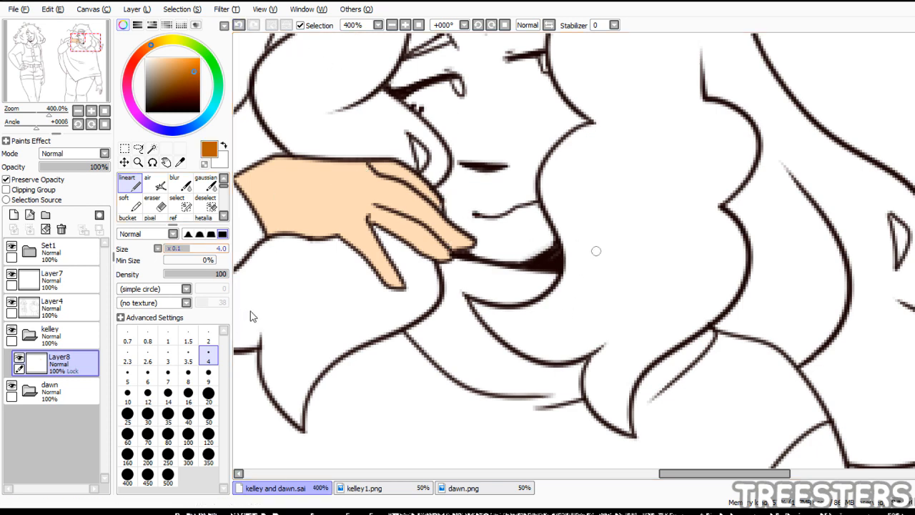
key(ctrl+f)
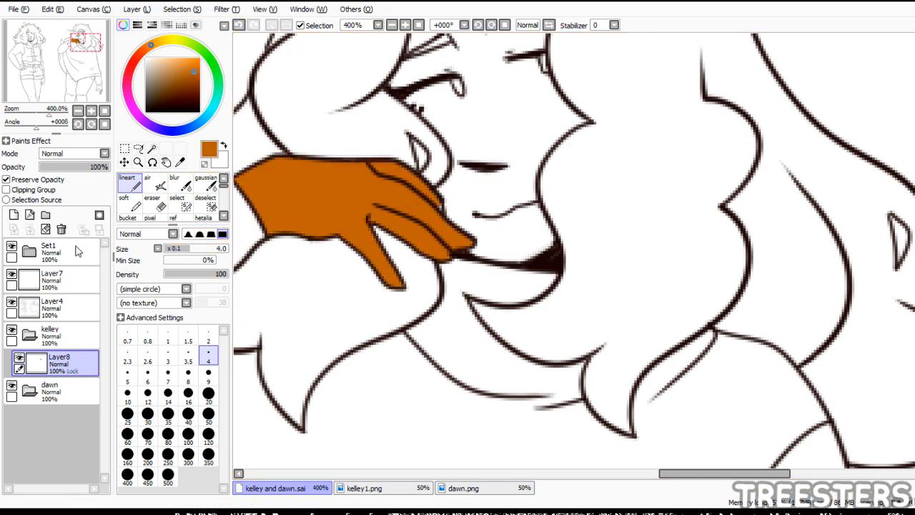
click(6, 180)
- Move the skin colour layer from the kelley folder into the dawn folder
click(392, 25)
click(391, 25)
click(392, 25)
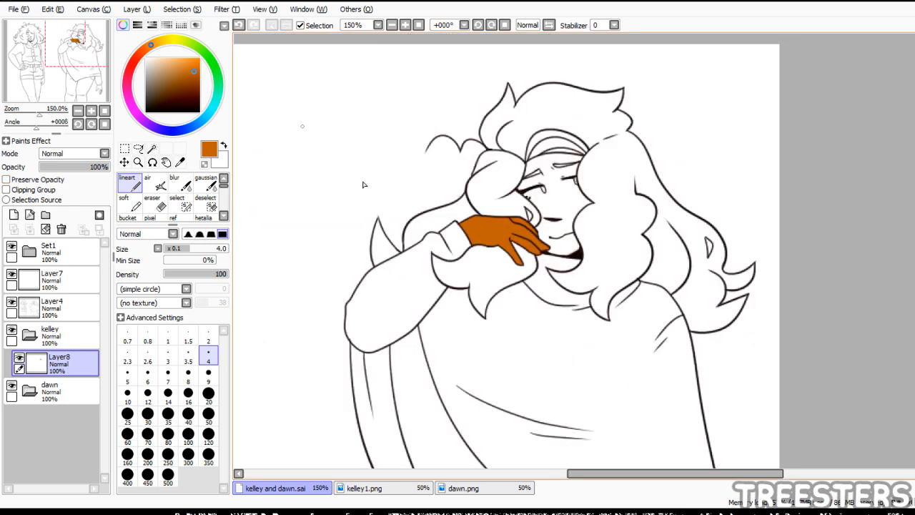
drag(58, 364, 61, 392)
- Fill the right-hand figure's lowered hand and its fingers with dark orange, leaving the ring uncoloured
drag(65, 44, 90, 91)
key(ctrl+space)
drag(384, 236, 629, 353)
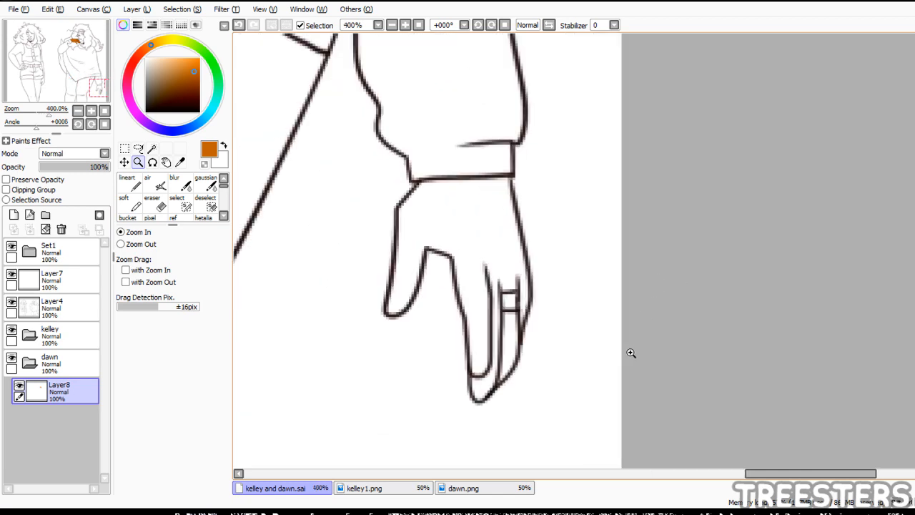
click(517, 272)
click(500, 390)
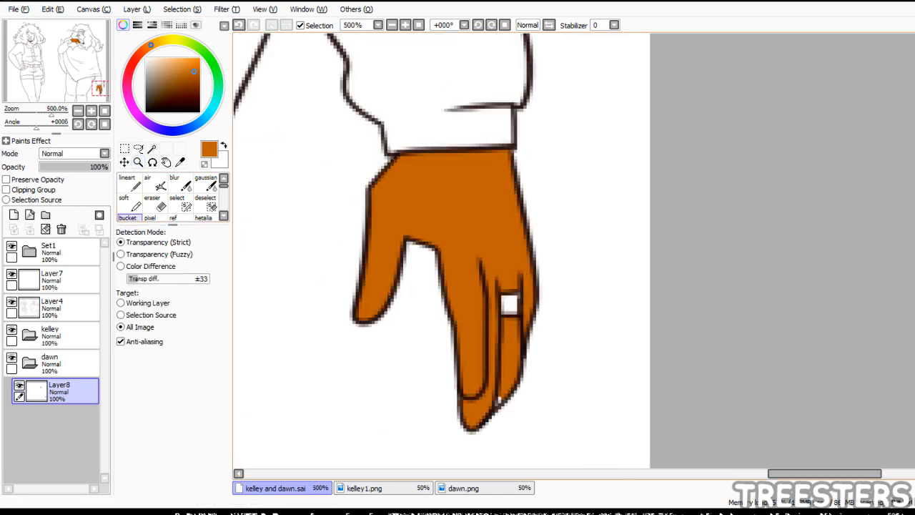
click(128, 182)
- Fill the right-hand figure's face and the small skin gap in the hair with dark orange, keeping the eye whites clear
click(84, 54)
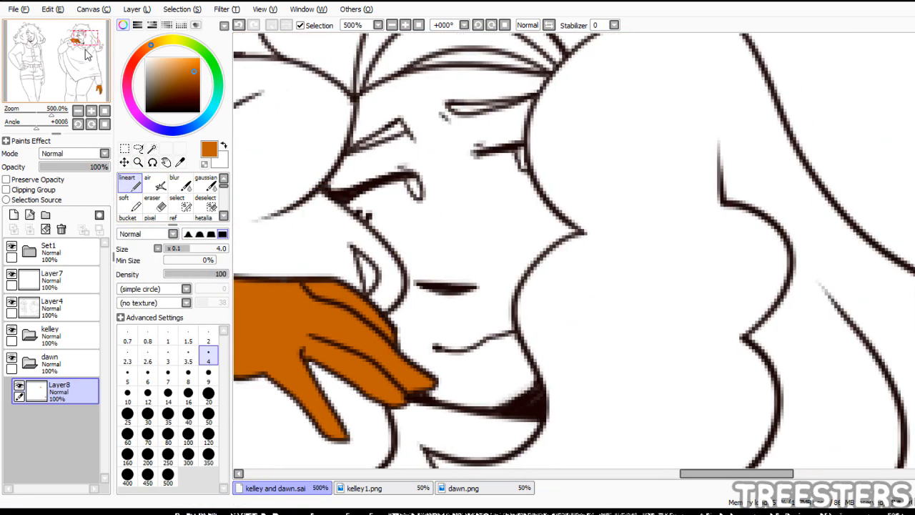
key(b)
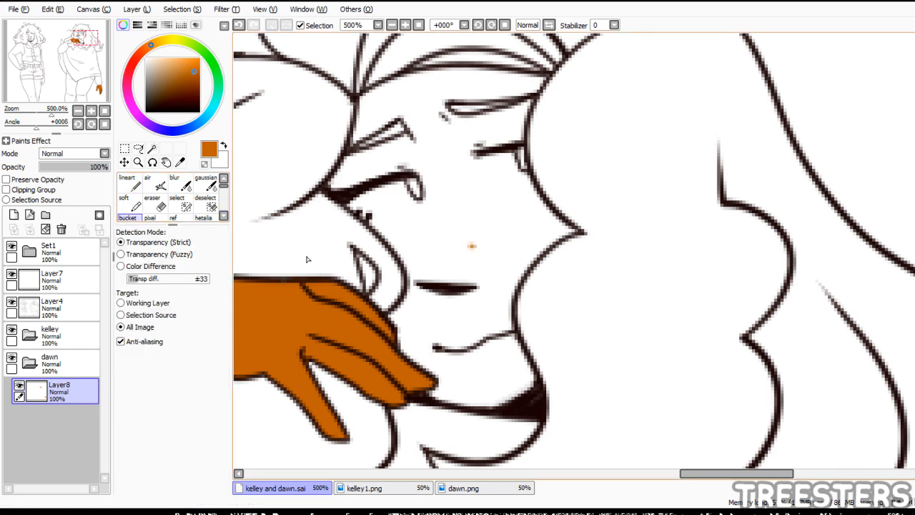
click(476, 356)
click(369, 275)
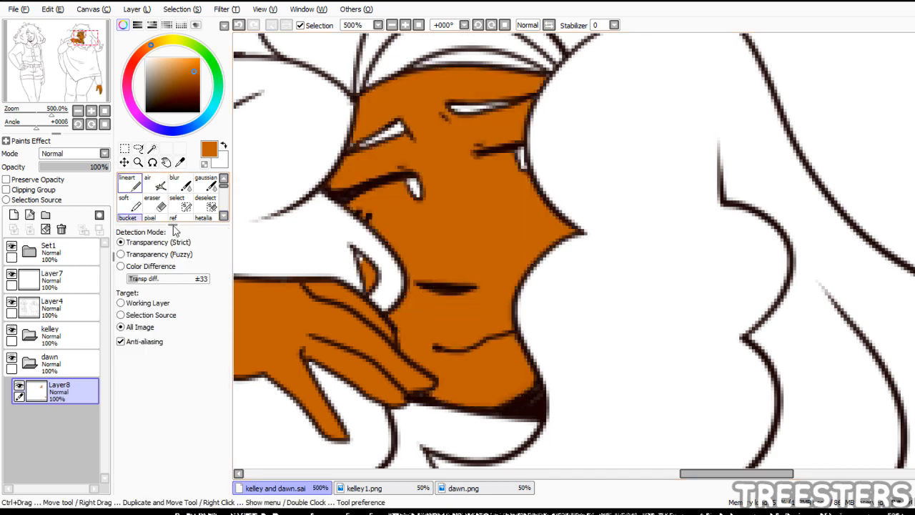
key(n)
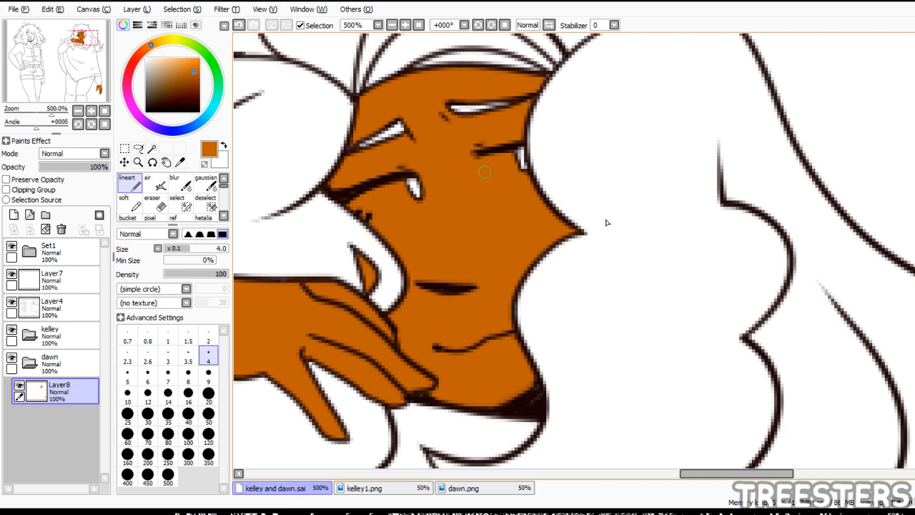
key(e)
scroll(465, 135, down, 4)
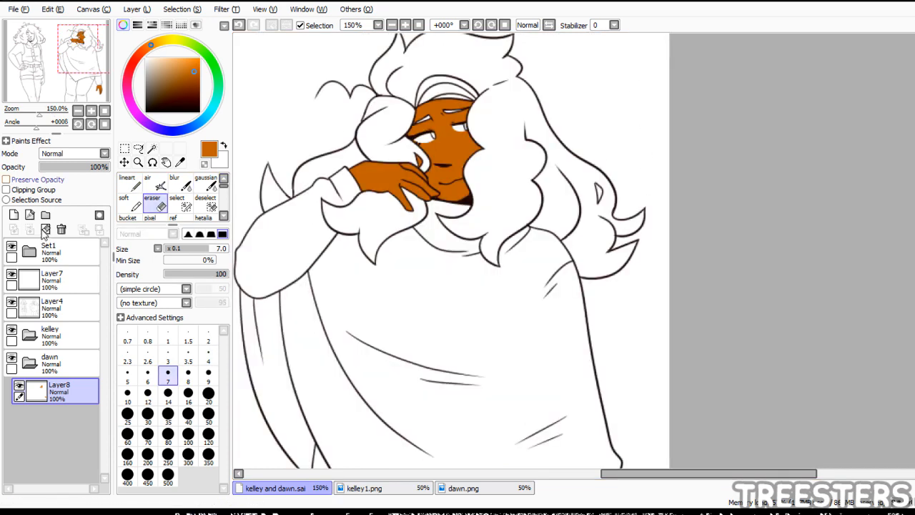
- Preserve the skin layer's opacity and sample the light skin tone from dawn.png for the drawing
click(34, 180)
drag(61, 85, 60, 81)
click(465, 489)
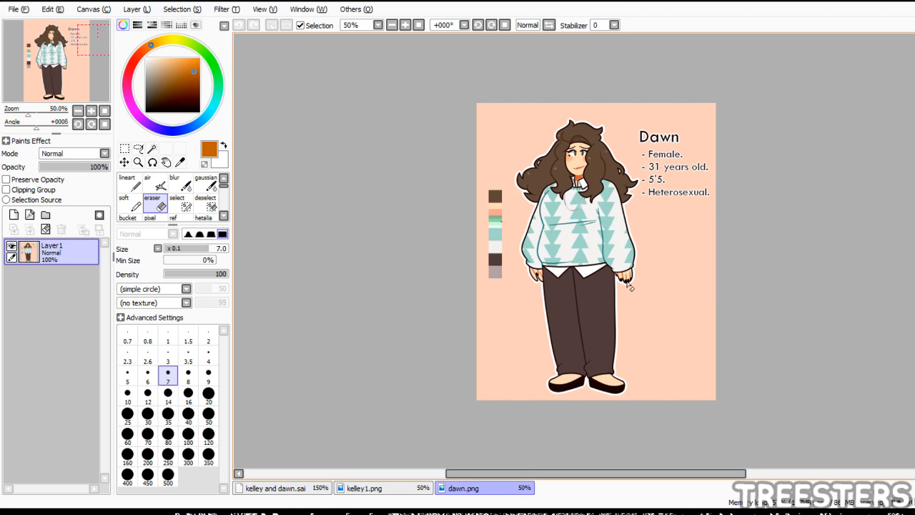
click(275, 488)
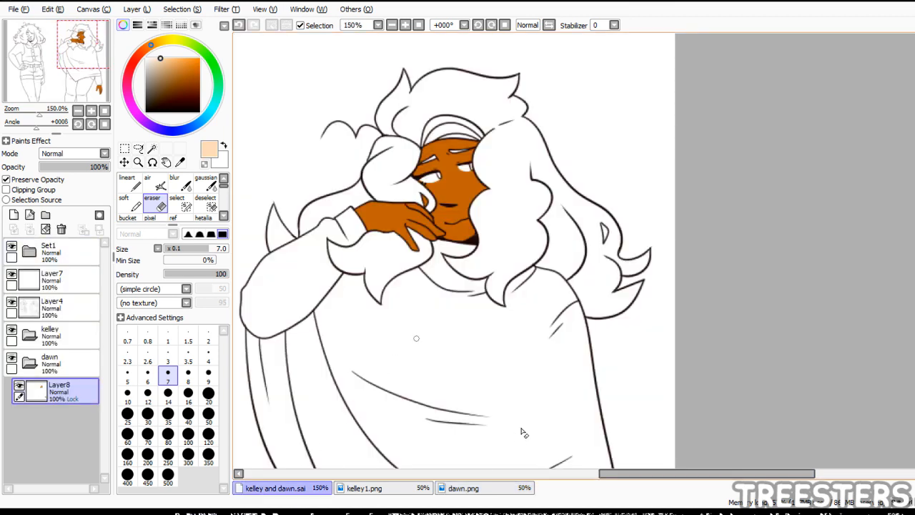
click(128, 186)
click(129, 216)
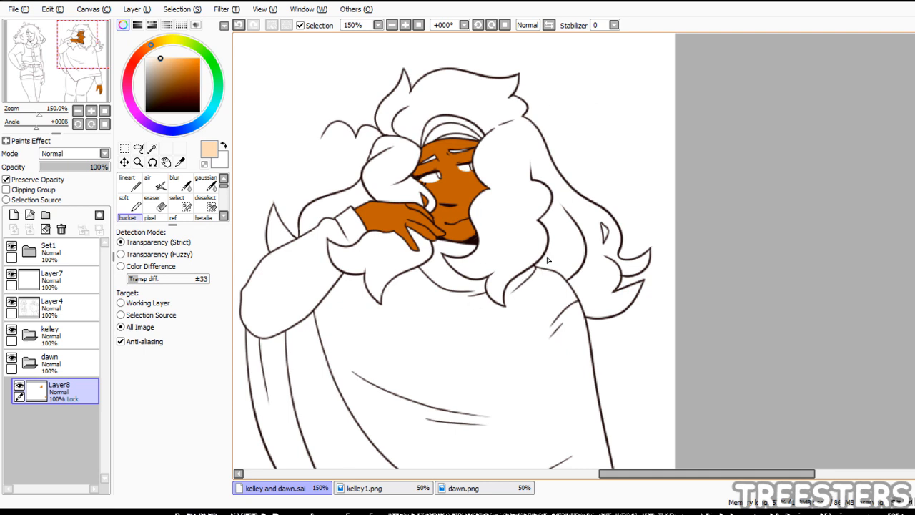
click(130, 185)
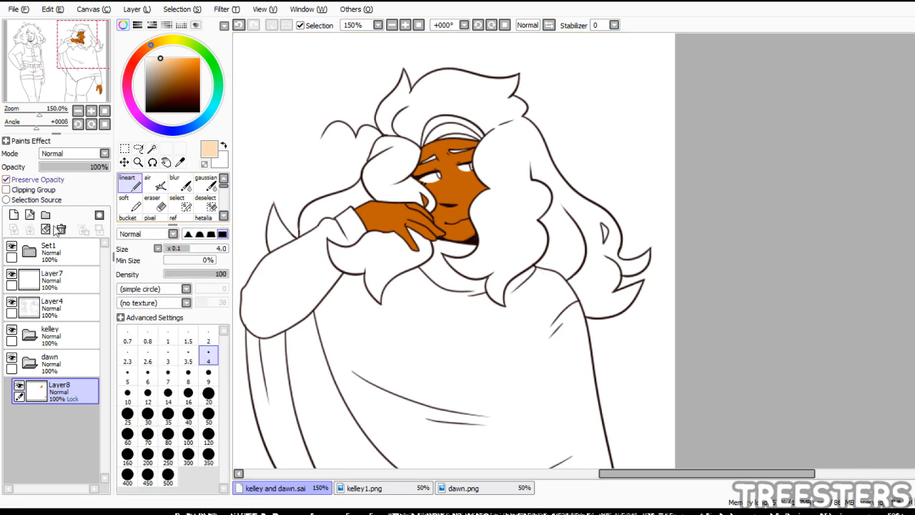
- Try to recolour the orange skin areas with a size 500 lineart brush in the light skin tone
click(168, 435)
click(392, 25)
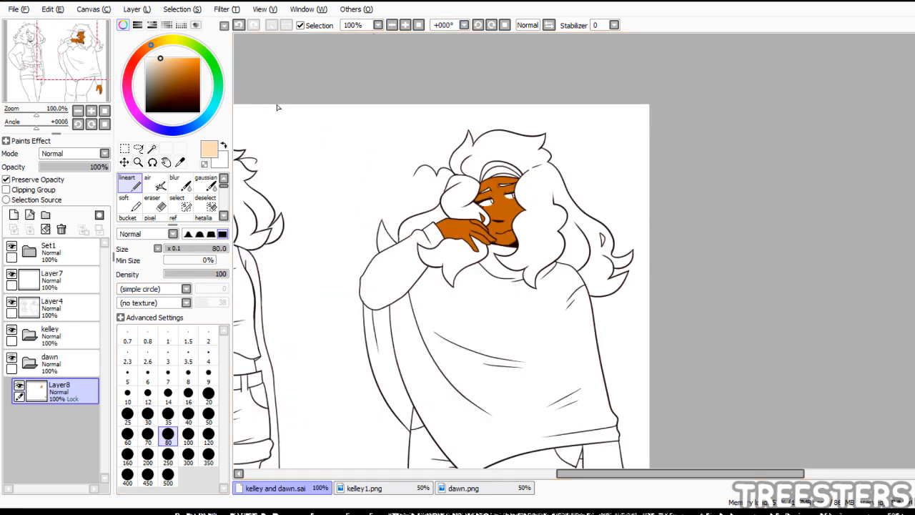
drag(96, 49, 108, 52)
click(168, 475)
mouse_move(404, 145)
mouse_down()
mouse_move(508, 274)
mouse_move(506, 336)
mouse_up()
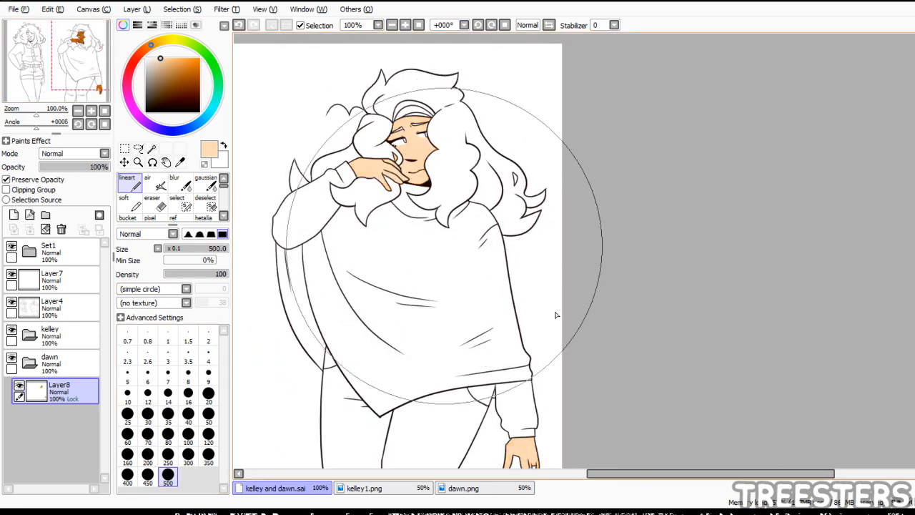
key(ctrl+z)
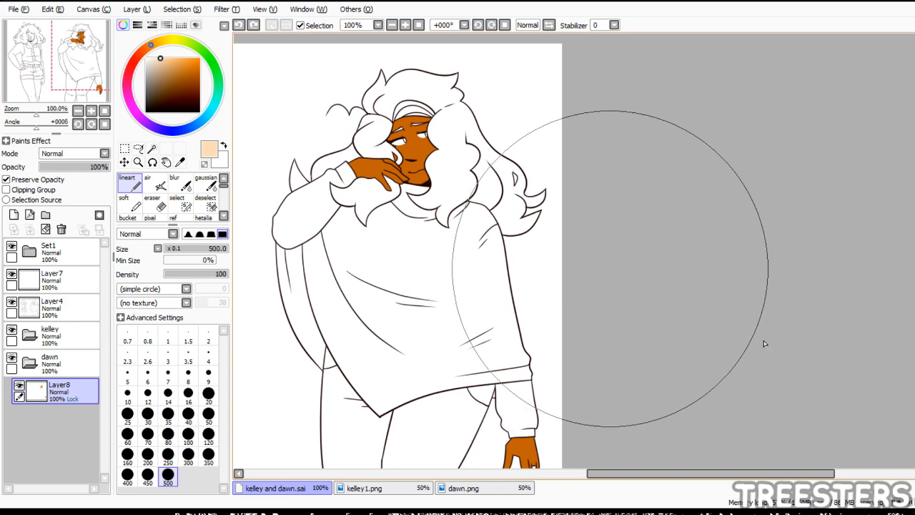
- Fill the opacity-locked skin layer with the light skin tone and add a new layer above it
key(ctrl+f)
drag(108, 55, 109, 58)
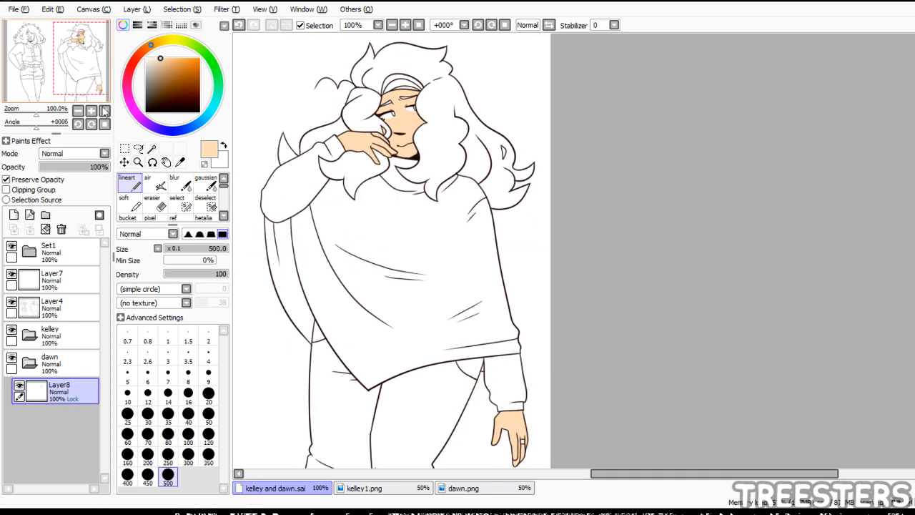
drag(105, 111, 108, 54)
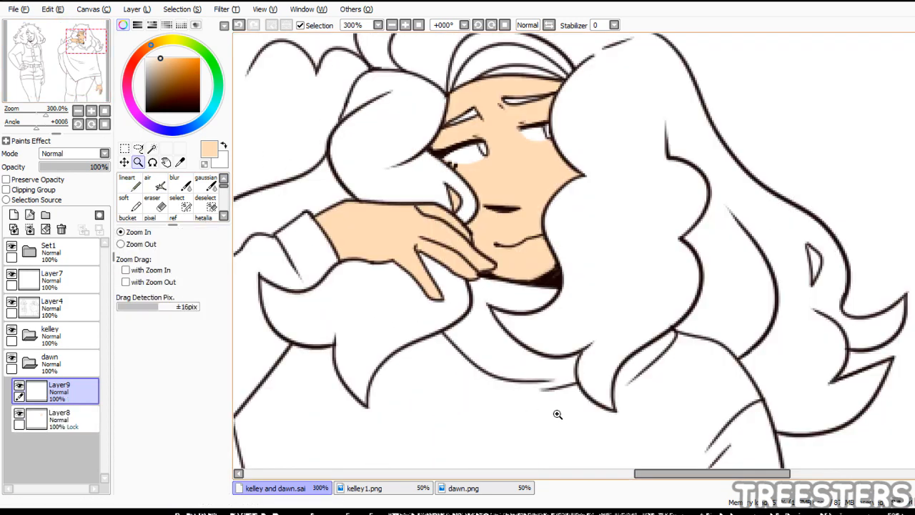
- Choose the air brush and sample the blush colour from the character's cheek in dawn.png
key(v)
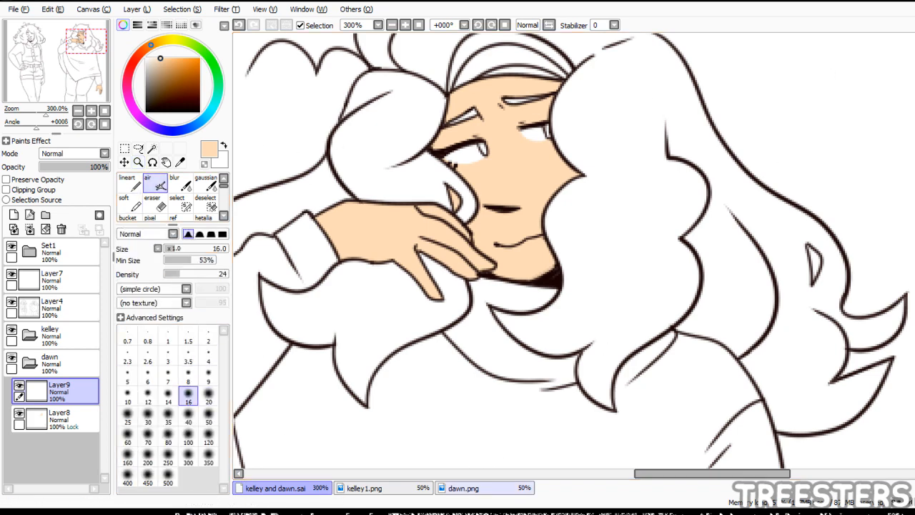
click(485, 488)
click(405, 25)
click(405, 25)
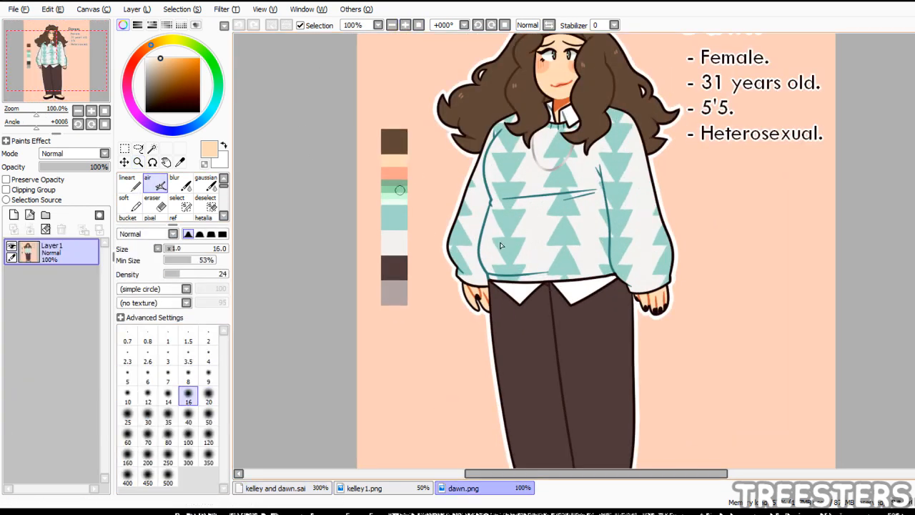
right_click(548, 67)
click(283, 489)
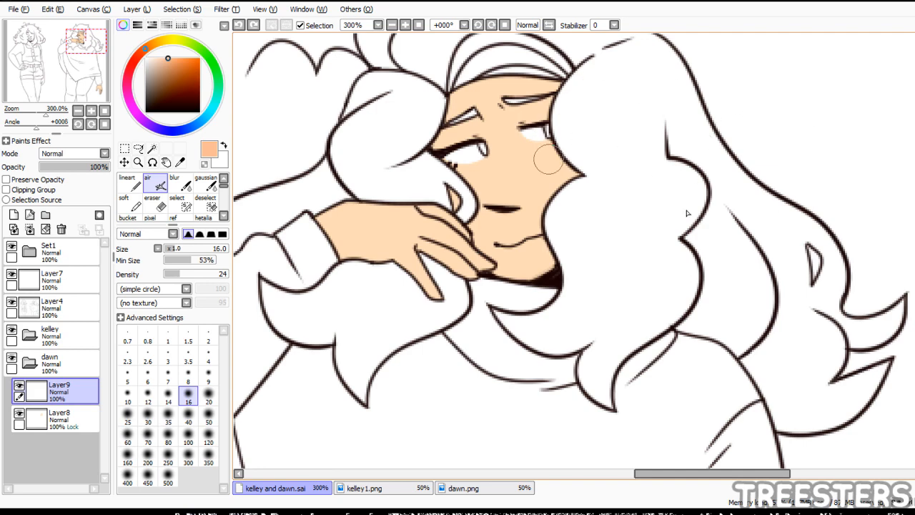
- Try to airbrush blush on the cheek next to the hair at size 16
drag(578, 123, 572, 154)
key(e)
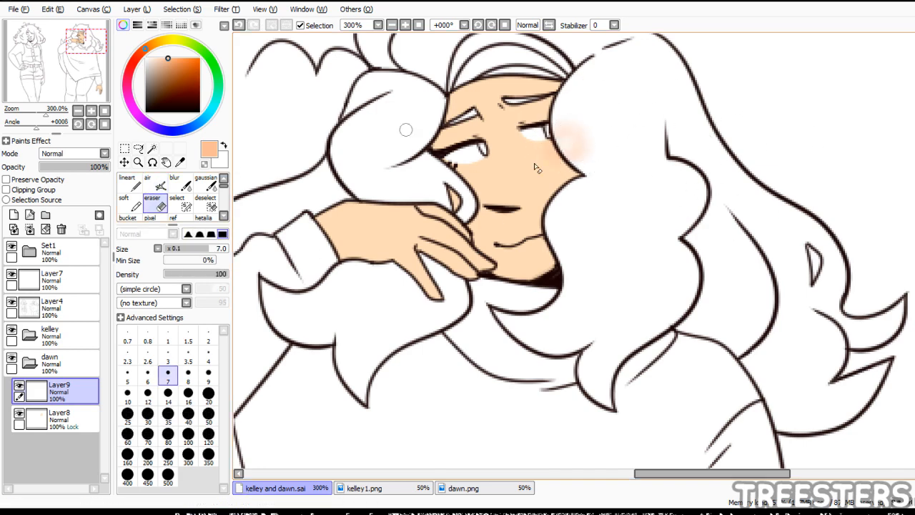
key(ctrl+z)
key(ctrl+z)
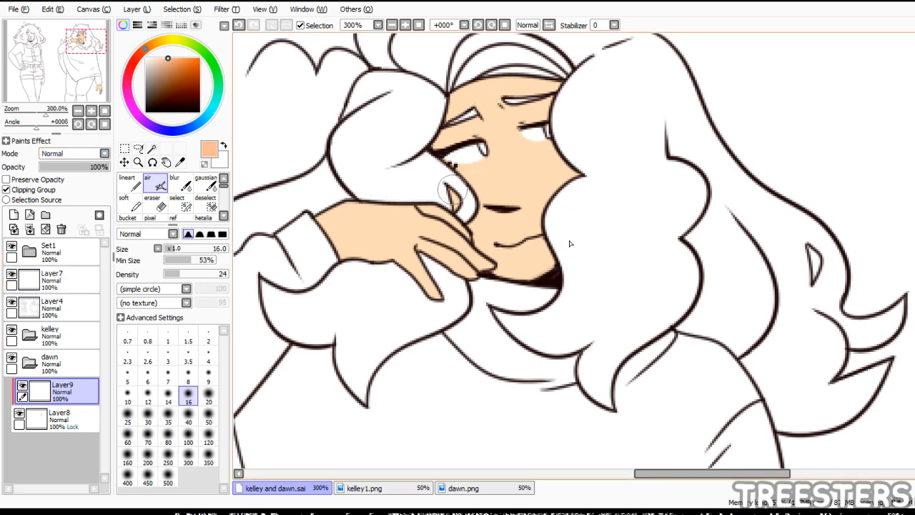
- Set the clipped blush layer's mode to Multiply and the air brush shape to Spread
click(73, 154)
click(61, 175)
click(204, 164)
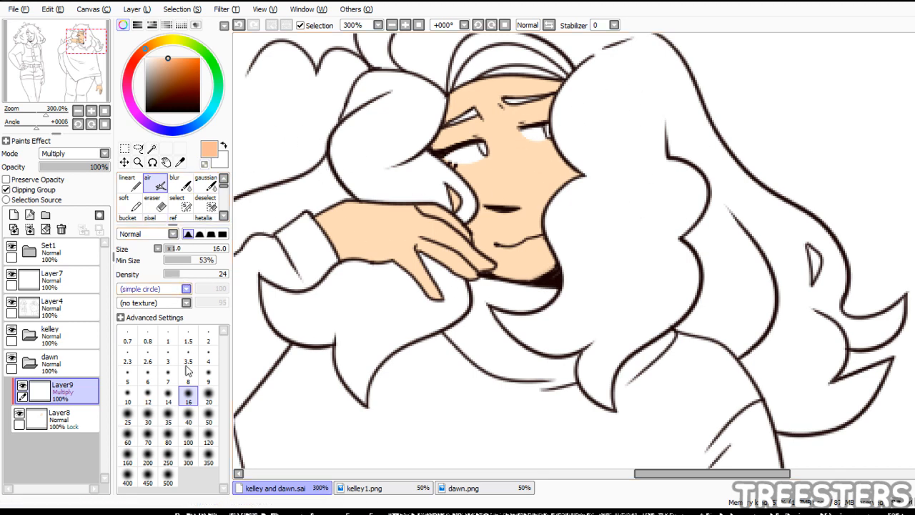
click(148, 309)
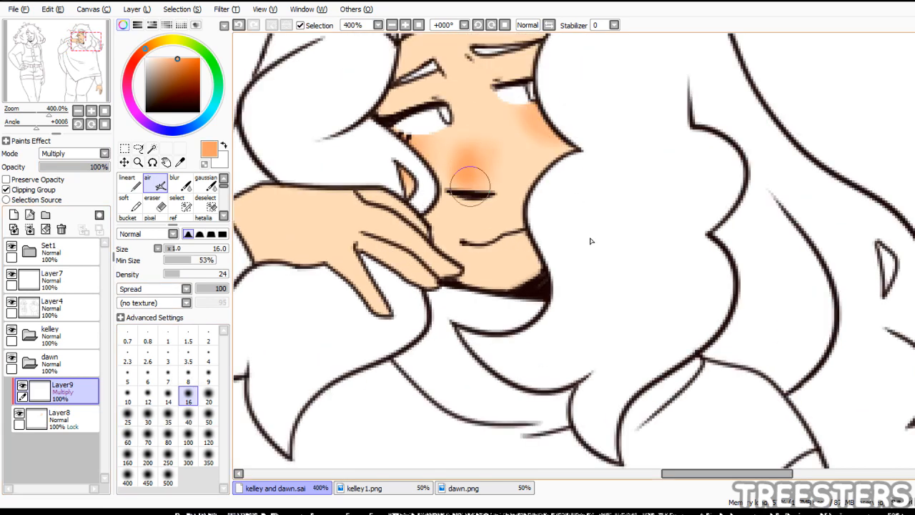
- Airbrush orange blush over the nose of the right-hand figure on the clipped Multiply layer
drag(470, 183, 477, 153)
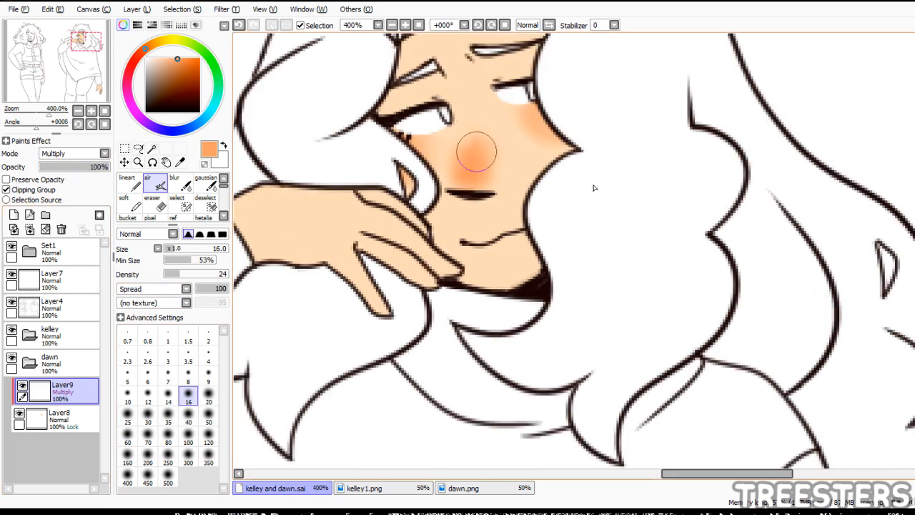
click(204, 165)
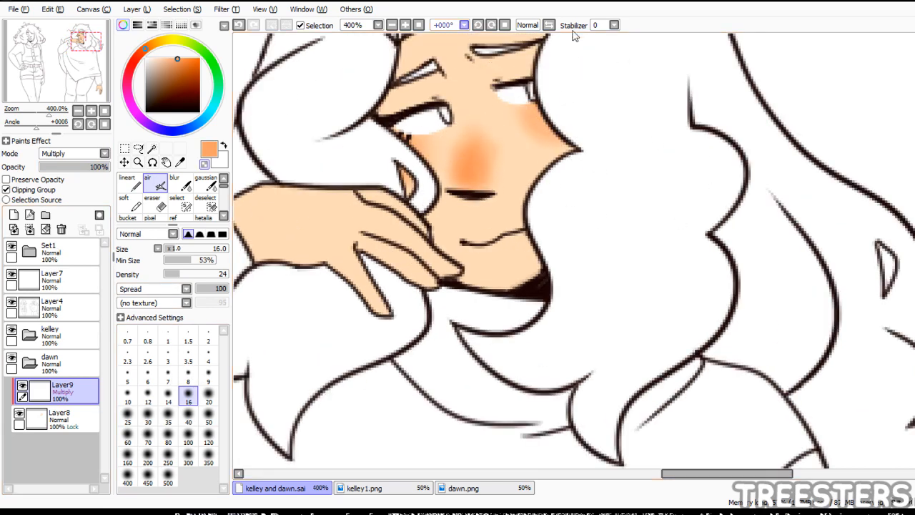
click(393, 25)
click(405, 25)
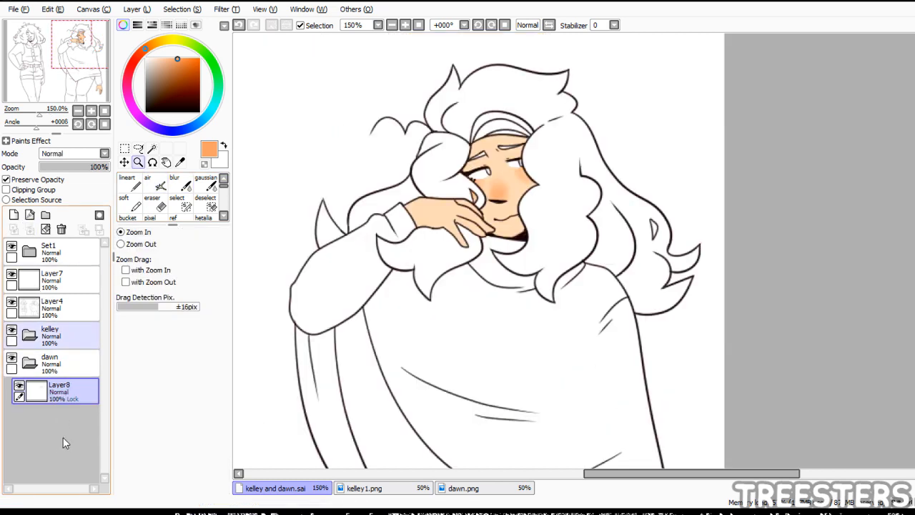
- Add a new layer inside the kelley folder for colouring the left-hand figure's skin
drag(63, 437, 63, 351)
drag(0, 90, 0, 91)
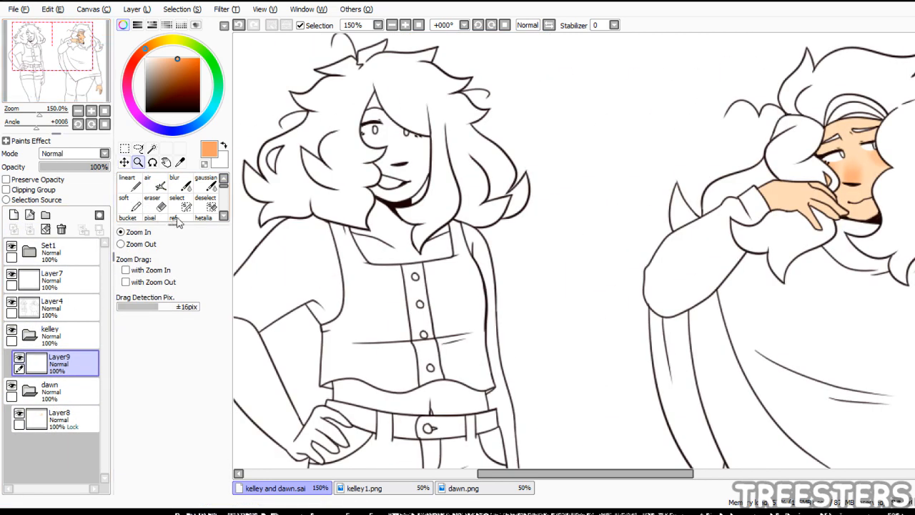
drag(96, 63, 91, 66)
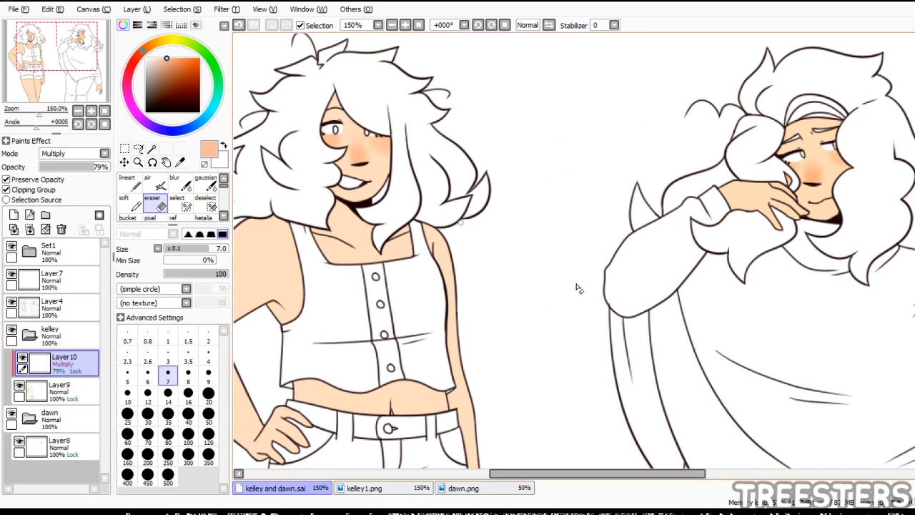
- Airbrush soft blush on the left-hand figure's shoulders and knees at size 35 on the 50% Multiply layer
click(55, 47)
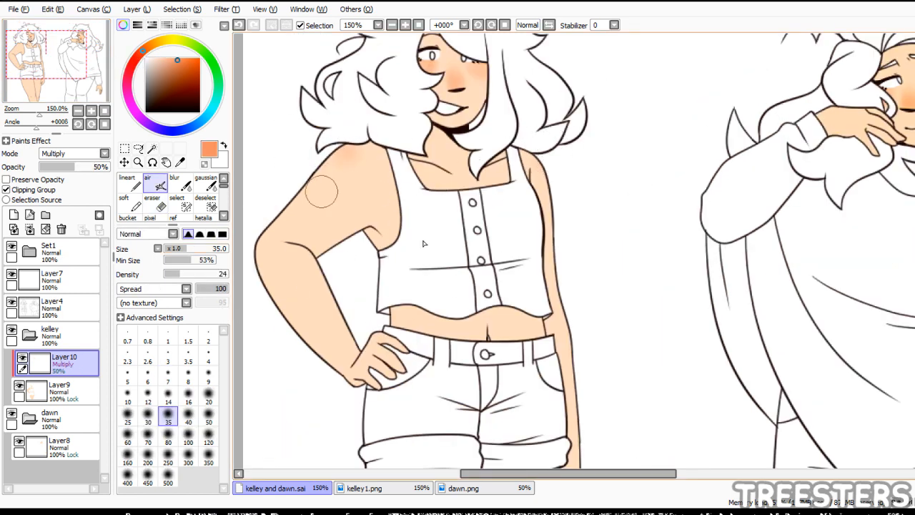
scroll(465, 276, down, 5)
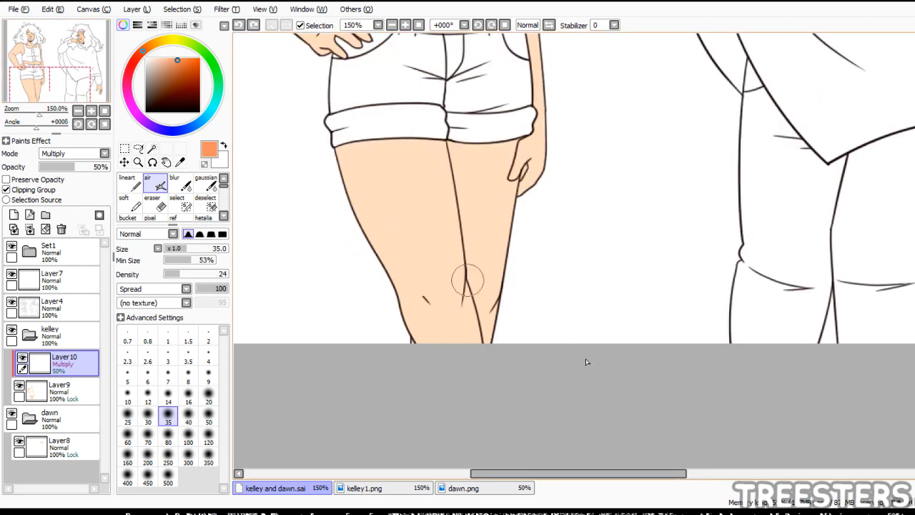
drag(449, 292, 450, 280)
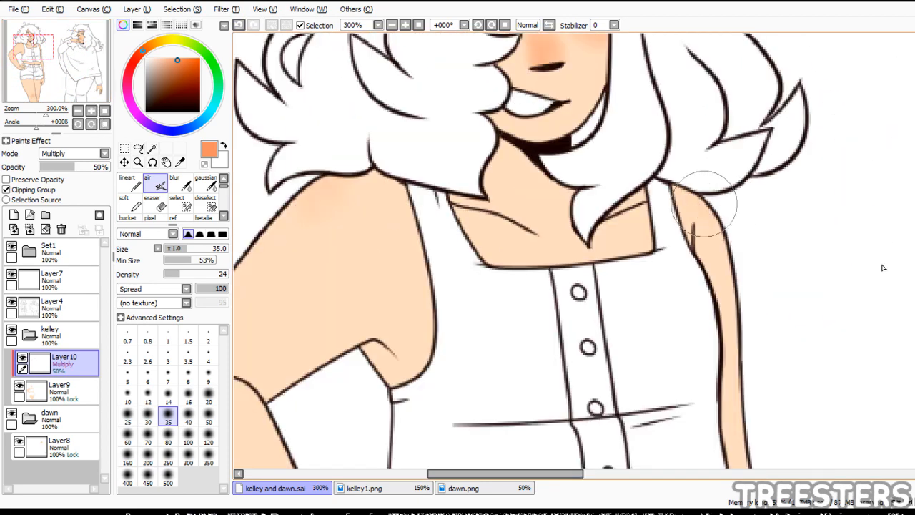
click(419, 25)
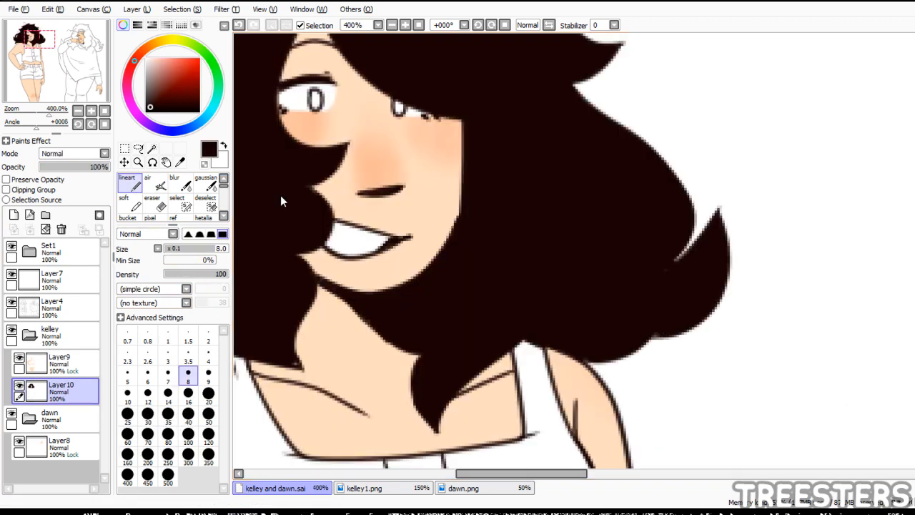
- Recolour the left-hand figure's opacity-locked hair with the brown swatch from kelley1.png, using the lineart brush at size 300
mouse_move(50, 54)
mouse_down()
mouse_move(54, 39)
mouse_move(46, 47)
mouse_up()
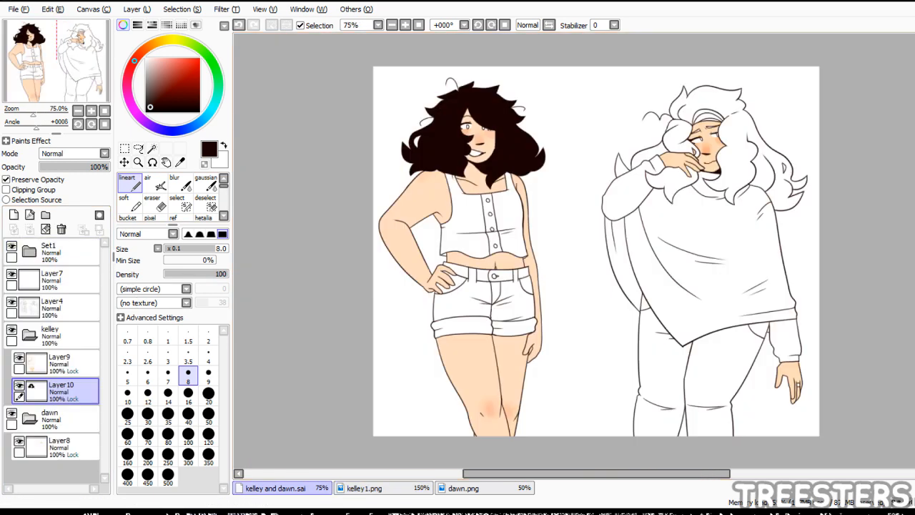
click(156, 183)
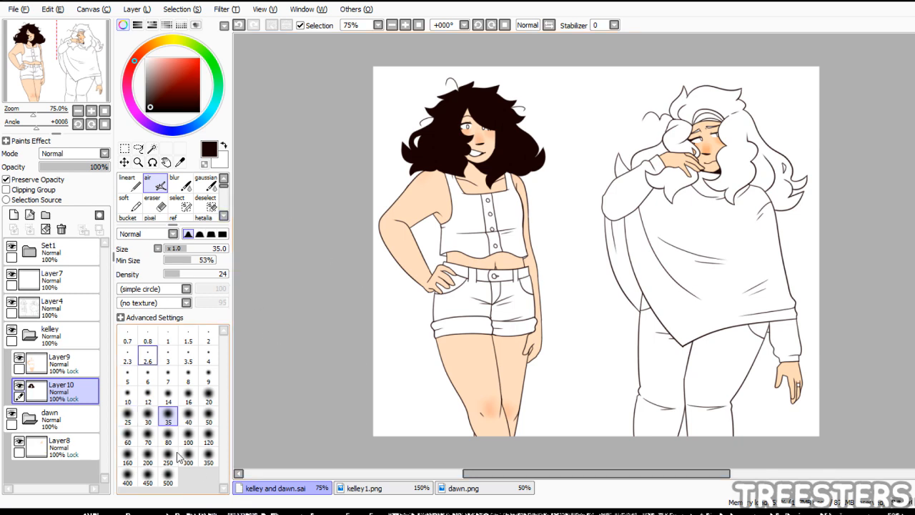
click(127, 183)
click(188, 455)
click(364, 488)
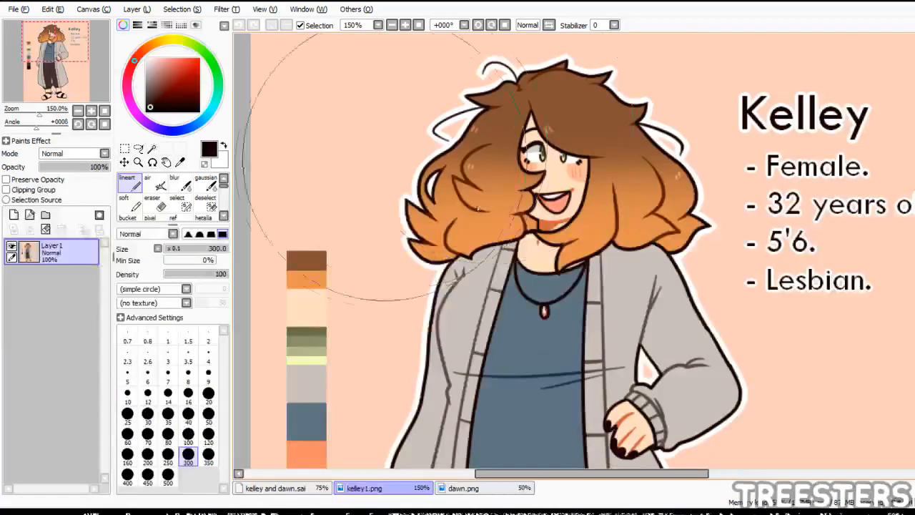
right_click(307, 257)
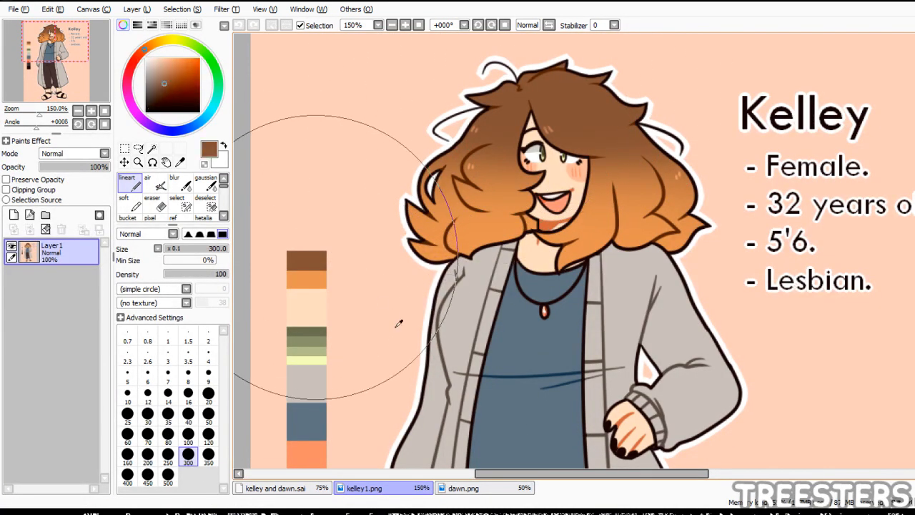
click(278, 488)
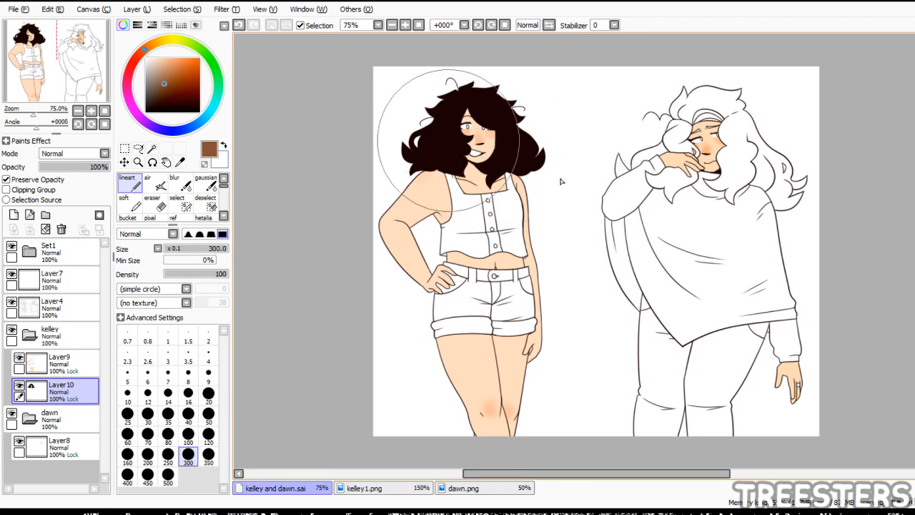
drag(441, 150, 433, 72)
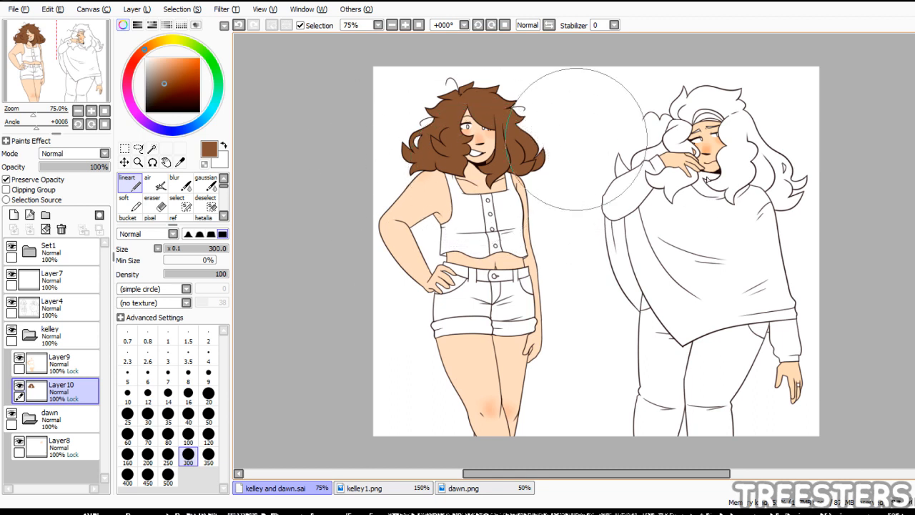
- Airbrush an orange gradient over the lower half of the left-hand figure's hair at size 120, comparing it with kelley1.png
click(155, 184)
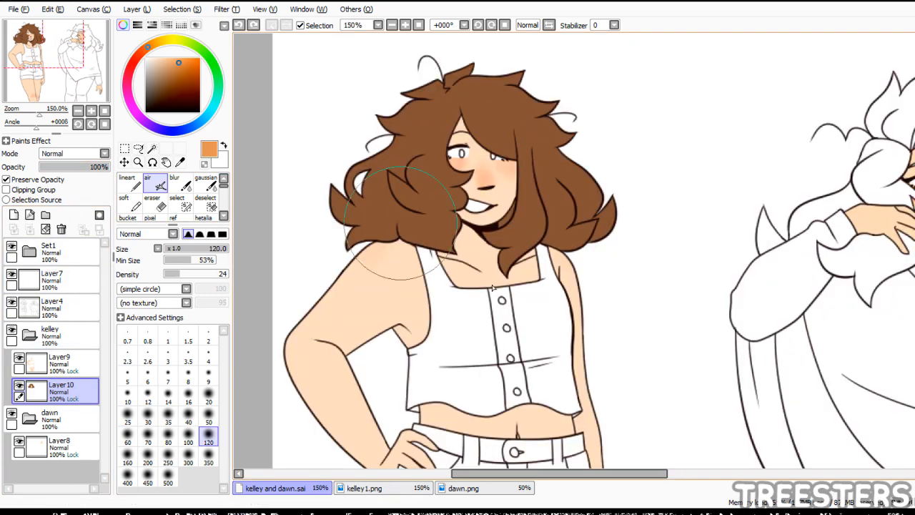
mouse_move(336, 215)
mouse_down()
mouse_move(303, 181)
mouse_move(455, 287)
mouse_move(360, 208)
mouse_move(384, 232)
mouse_move(632, 248)
mouse_move(581, 245)
mouse_move(444, 266)
mouse_move(475, 256)
mouse_move(371, 223)
mouse_move(317, 162)
mouse_move(490, 261)
mouse_move(431, 235)
mouse_move(381, 231)
mouse_move(665, 153)
mouse_move(454, 237)
mouse_move(516, 226)
mouse_move(351, 177)
mouse_move(634, 189)
mouse_move(331, 139)
mouse_move(640, 167)
mouse_move(333, 133)
mouse_move(634, 148)
mouse_move(337, 139)
mouse_move(677, 121)
mouse_up()
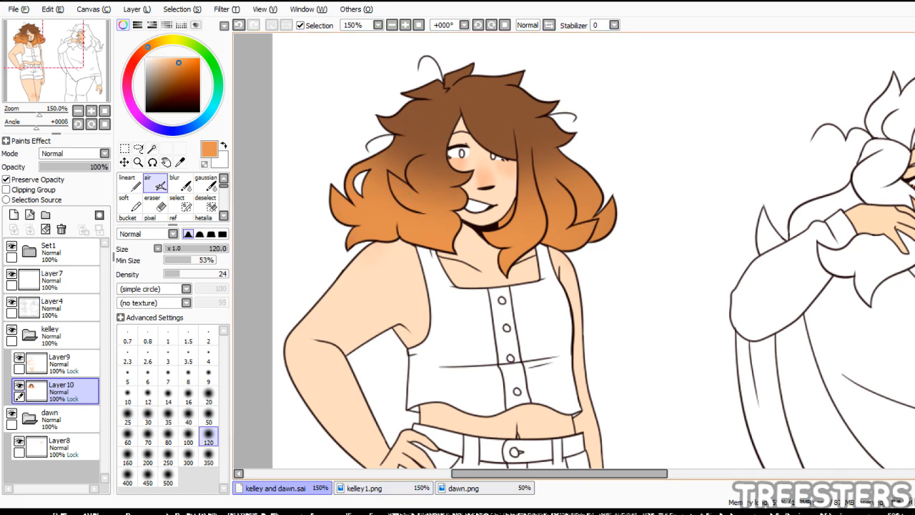
click(384, 488)
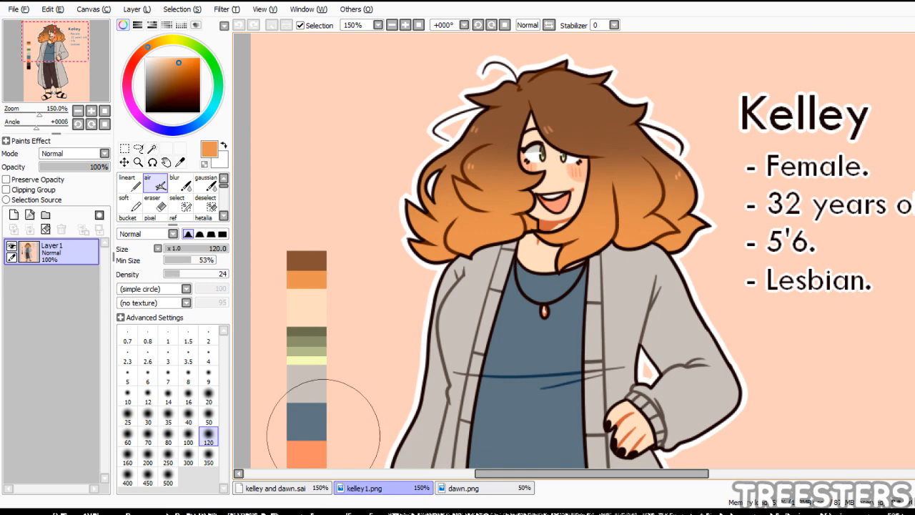
click(276, 488)
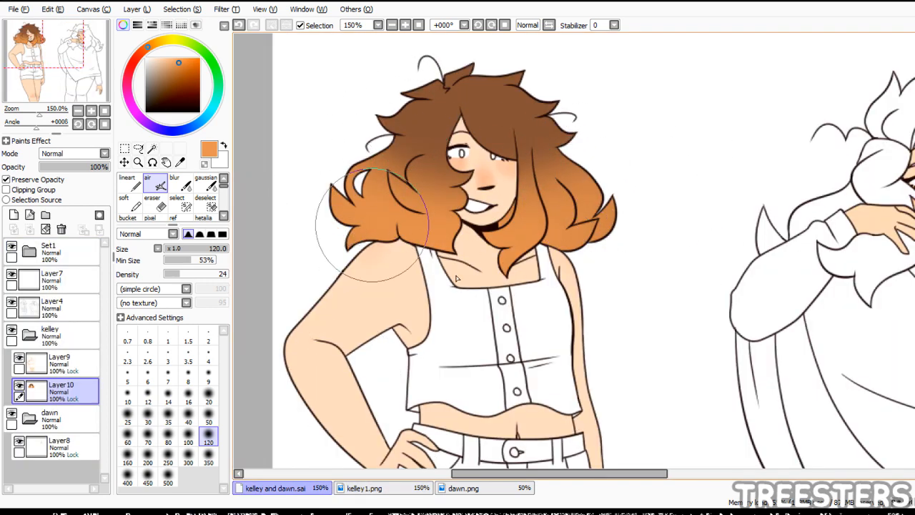
click(174, 184)
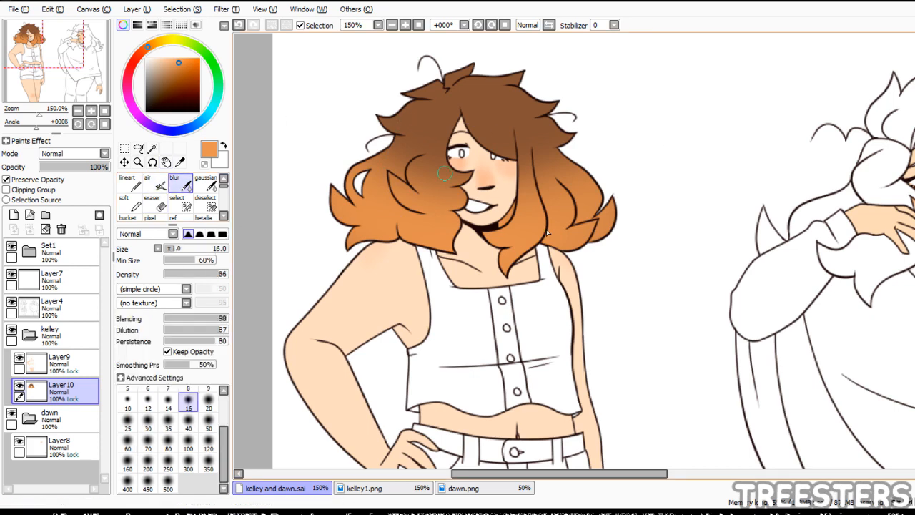
click(155, 183)
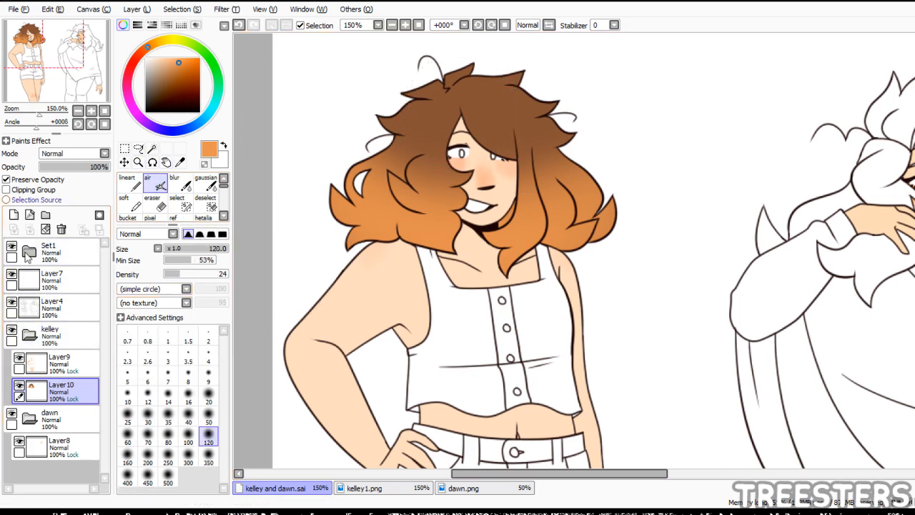
- Add a new layer in the dawn folder and place it beneath the skin layer, Layer8
drag(66, 43, 92, 41)
click(61, 447)
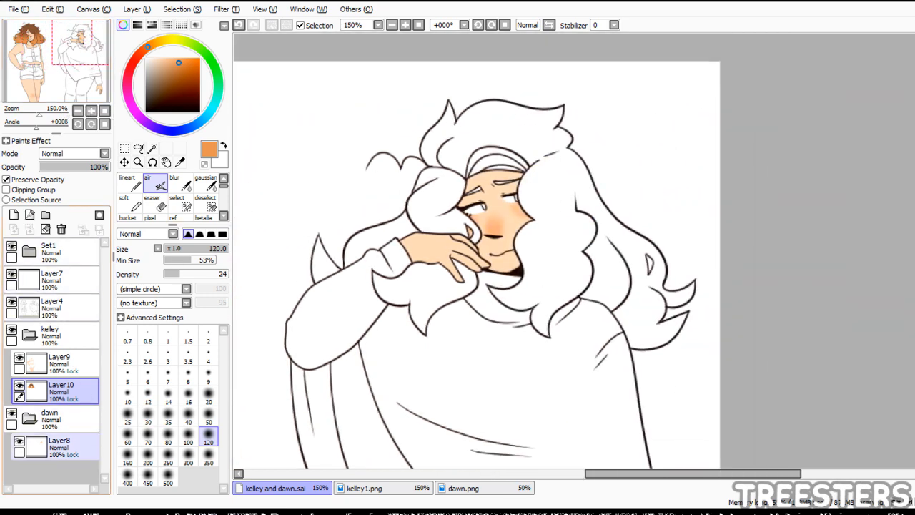
click(13, 215)
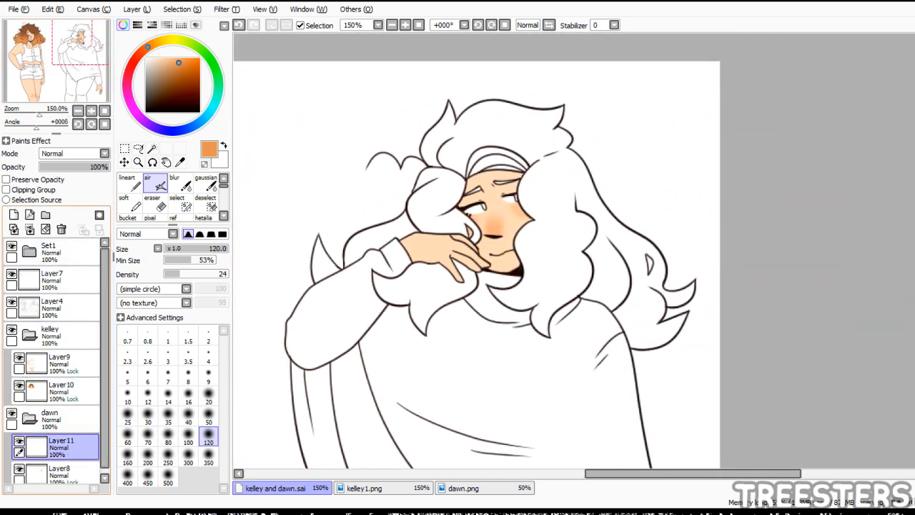
drag(61, 445, 61, 478)
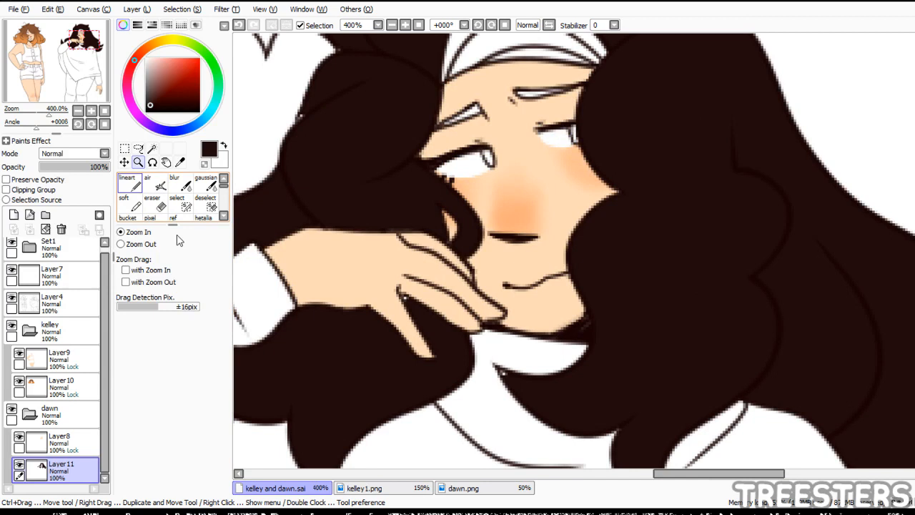
- Touch up the small unfilled gaps in the right-hand figure's dark hair with the lineart brush at size 14
click(136, 183)
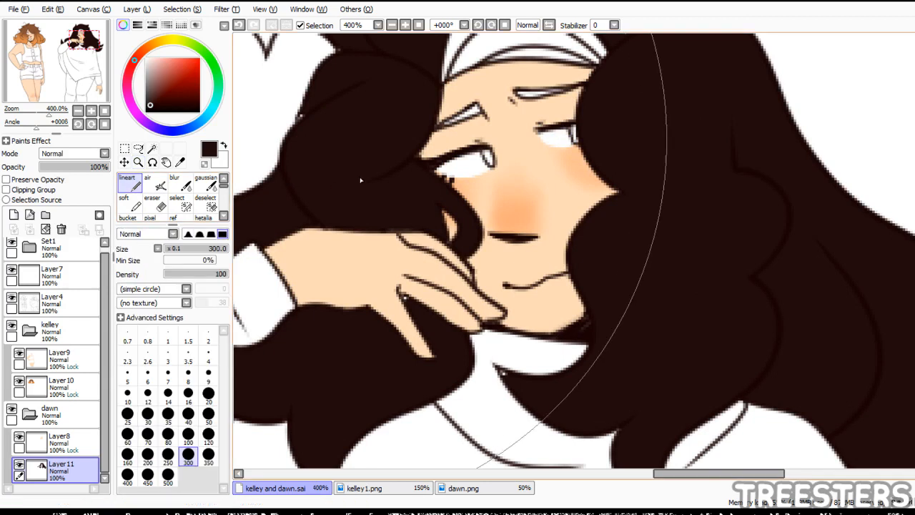
click(169, 395)
drag(306, 119, 301, 115)
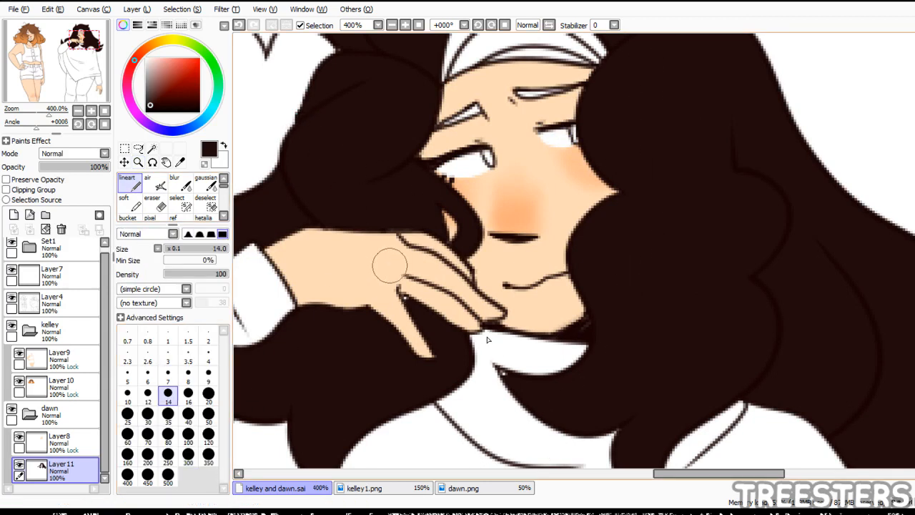
key(ctrl+z)
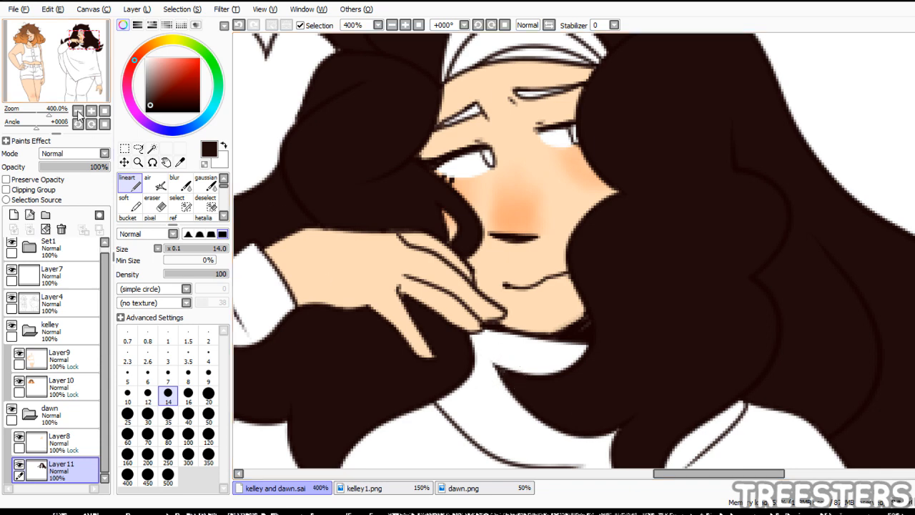
- Fill the white hair strands above the right-hand figure's forehead and the lower lock tips with the dark base colour
click(86, 36)
mouse_move(374, 158)
mouse_down()
mouse_move(482, 98)
mouse_move(564, 139)
mouse_move(558, 160)
mouse_up()
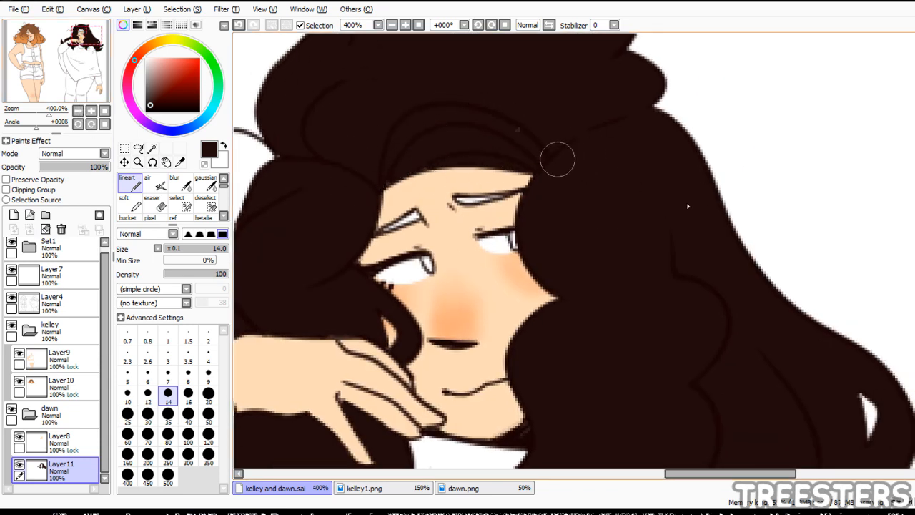
click(86, 48)
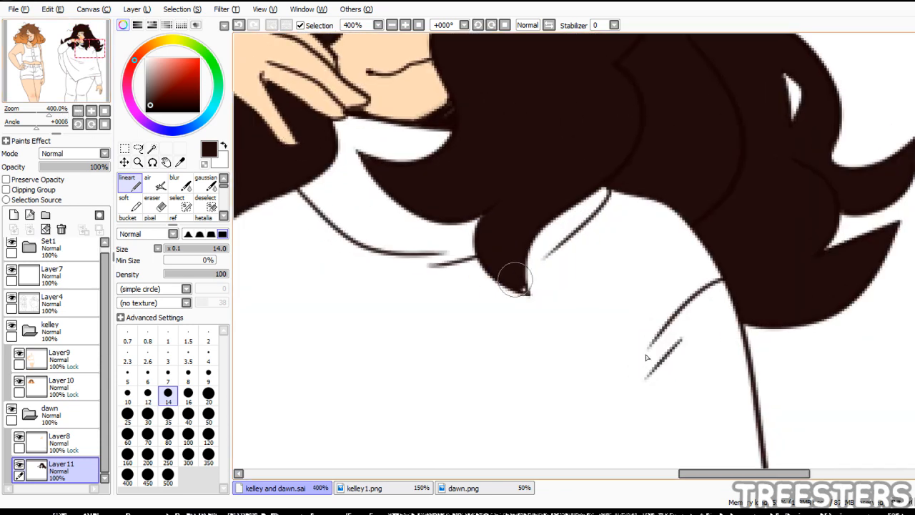
drag(51, 82, 48, 61)
click(419, 25)
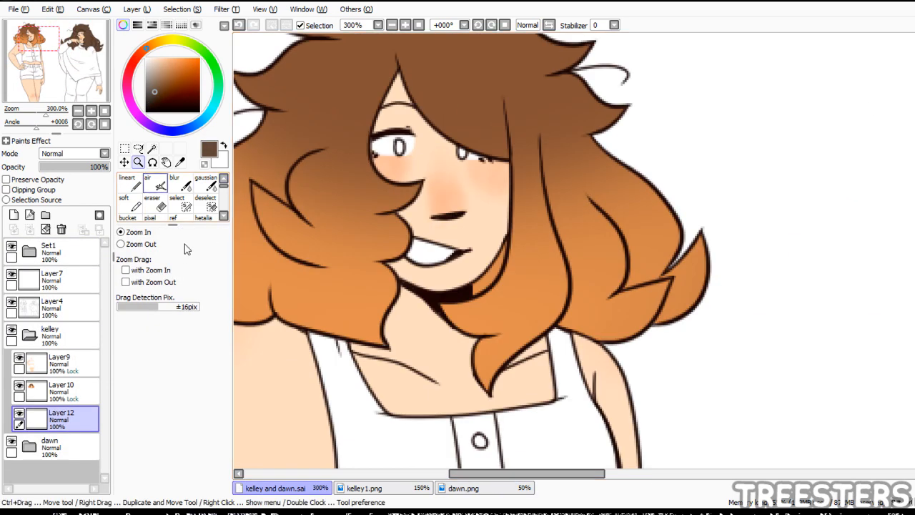
- Paint dark brown beneath the skin in the left-hand figure's eyes and mouth using the lineart brush at size 35
click(130, 184)
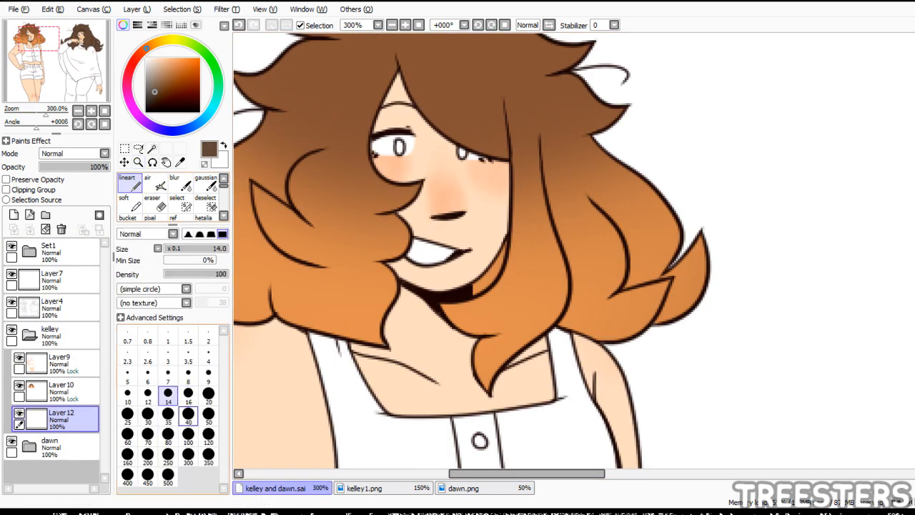
click(168, 415)
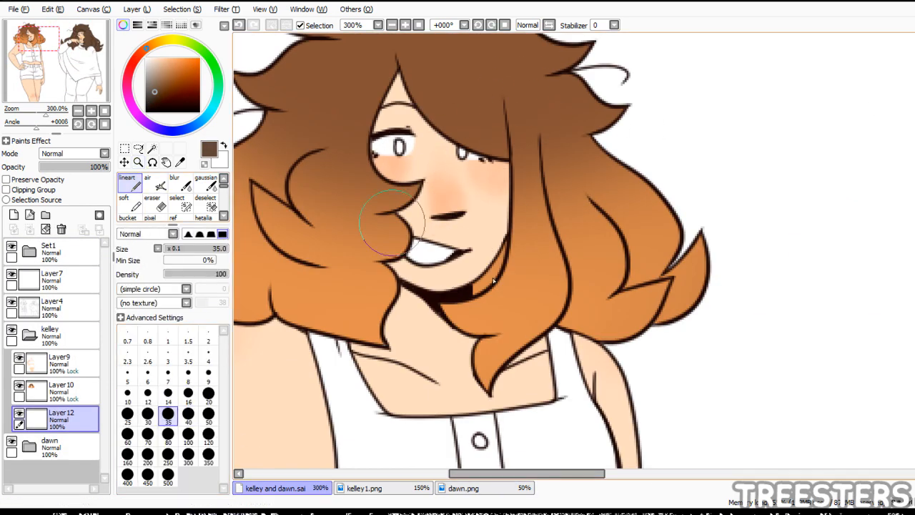
drag(61, 69, 46, 102)
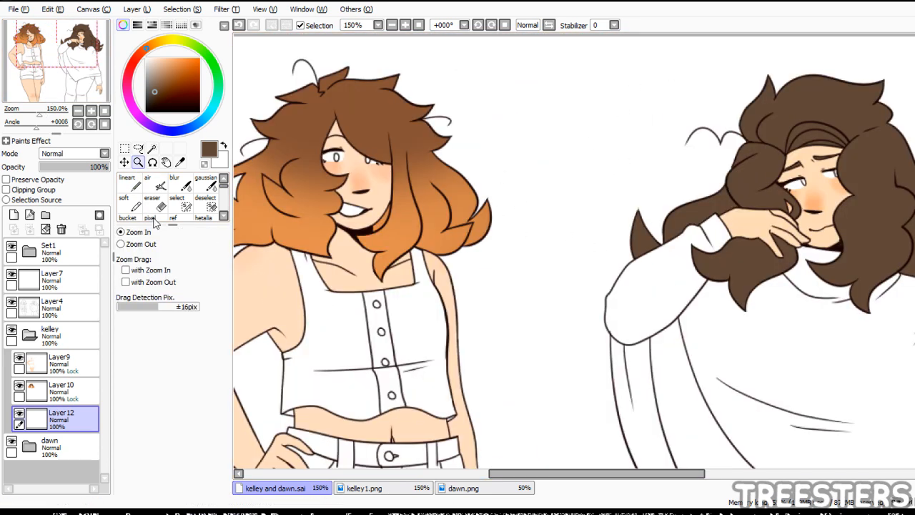
click(130, 184)
drag(313, 158, 376, 163)
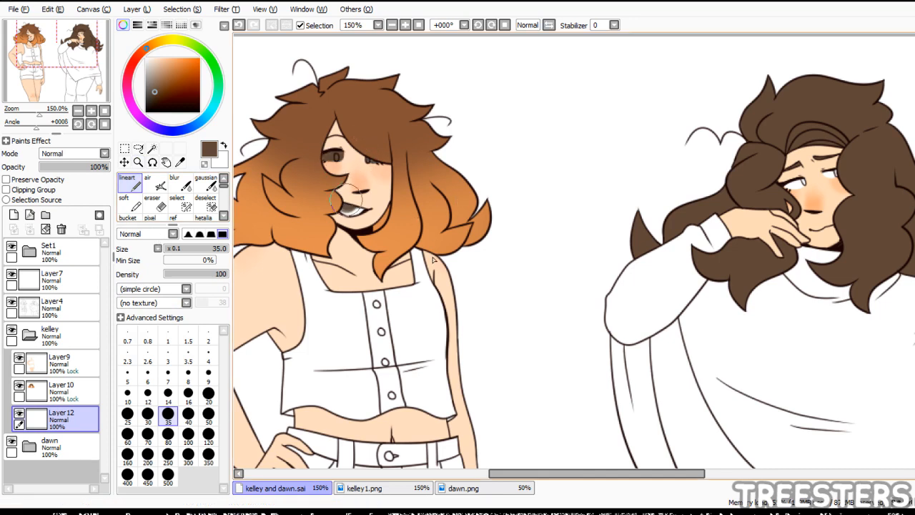
drag(345, 198, 366, 202)
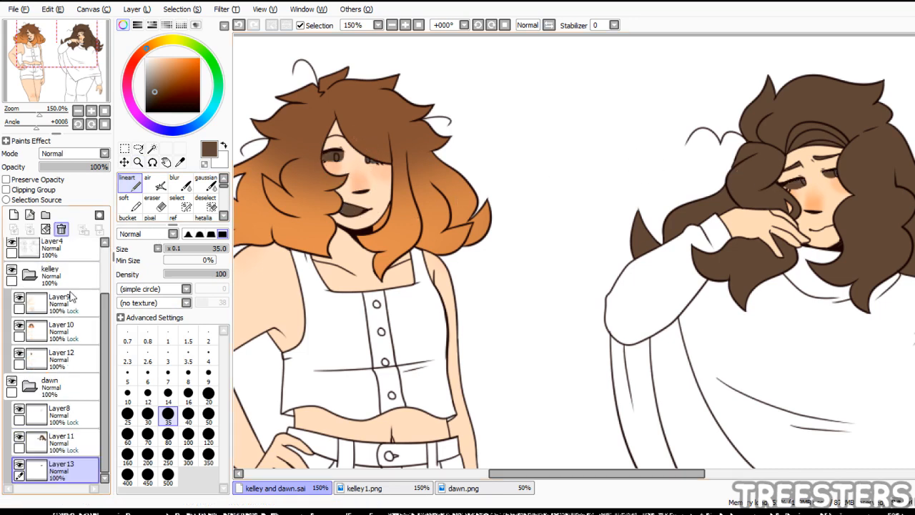
- Preserve opacity on Layer13 and Layer12, and repaint both figures' eyes and the left-hand figure's mouth white
click(7, 180)
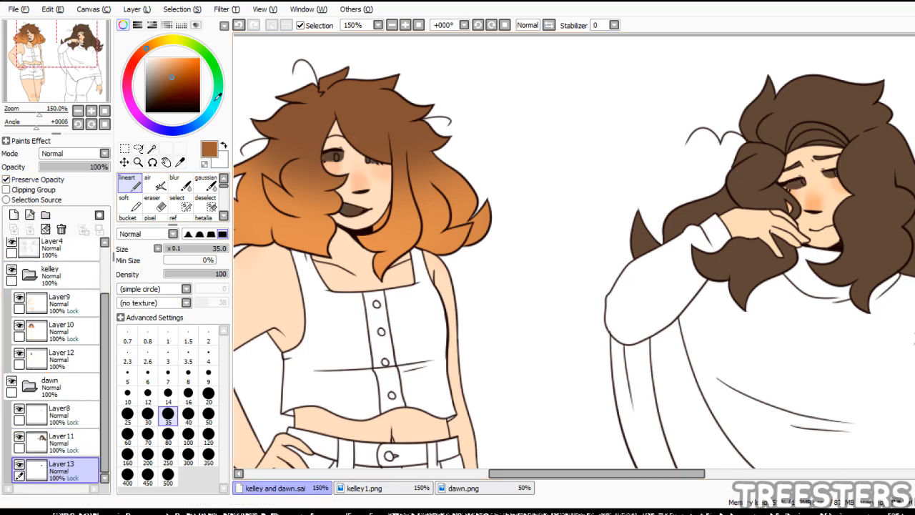
click(57, 358)
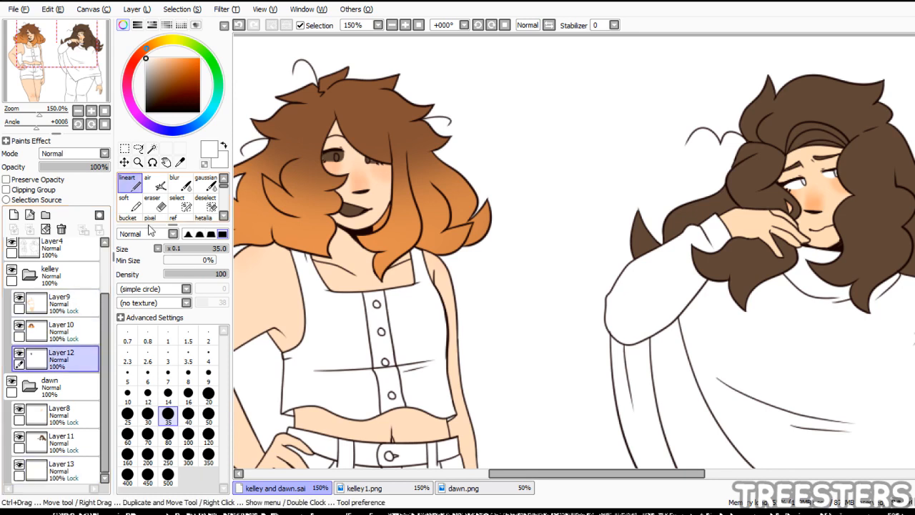
click(7, 179)
drag(325, 155, 372, 161)
drag(343, 208, 365, 210)
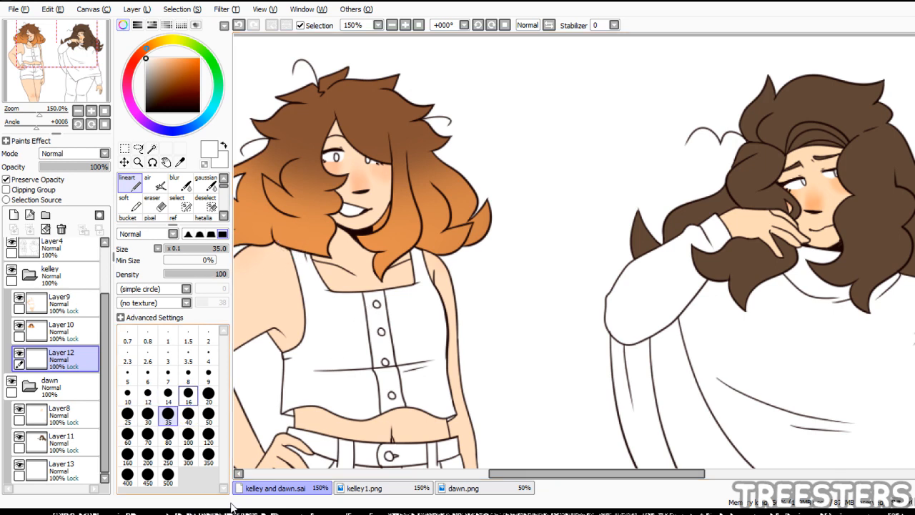
- Shade the upper white of the left-hand figure's eye light grey, using Kelley's reference sheet and the lineart brush at size 16
click(188, 392)
click(364, 488)
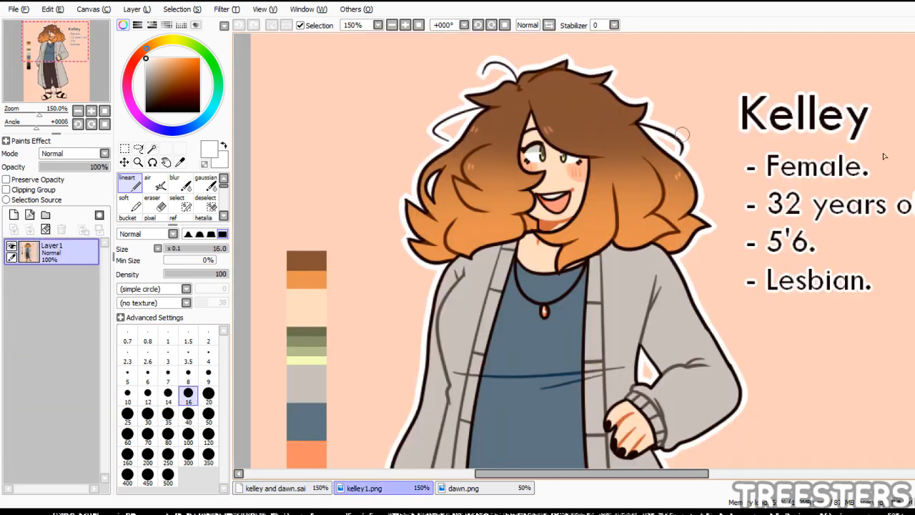
click(275, 488)
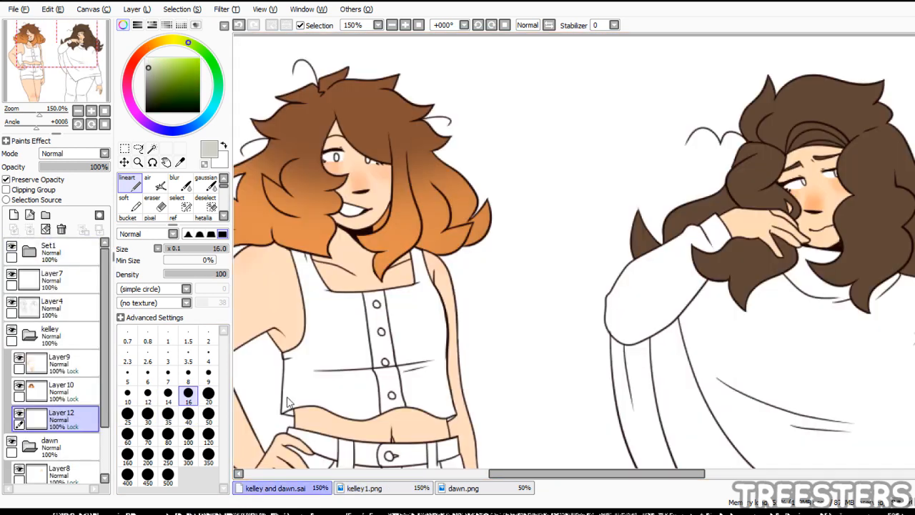
click(138, 162)
click(403, 172)
click(402, 172)
click(131, 183)
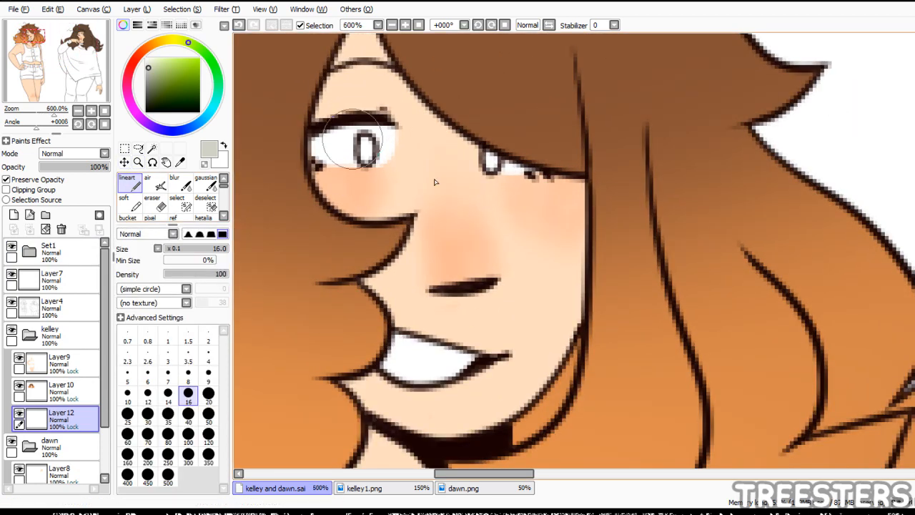
drag(308, 134, 366, 131)
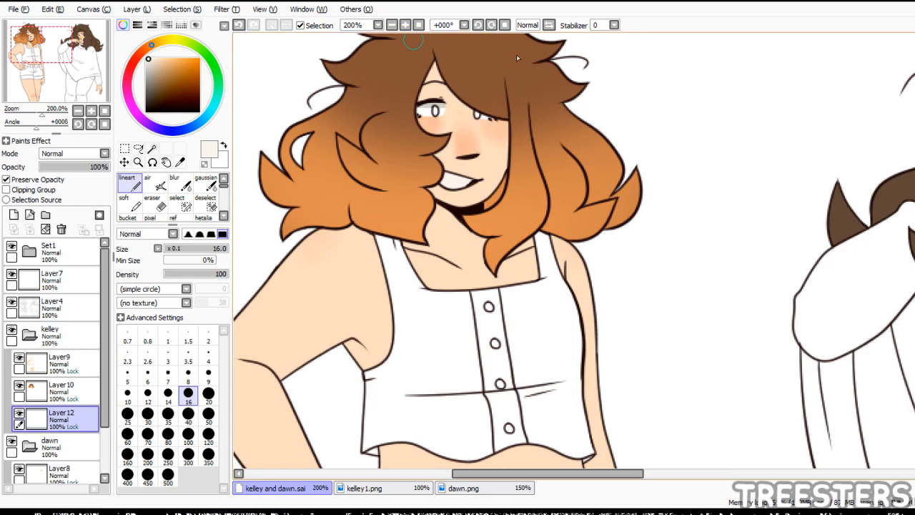
click(419, 25)
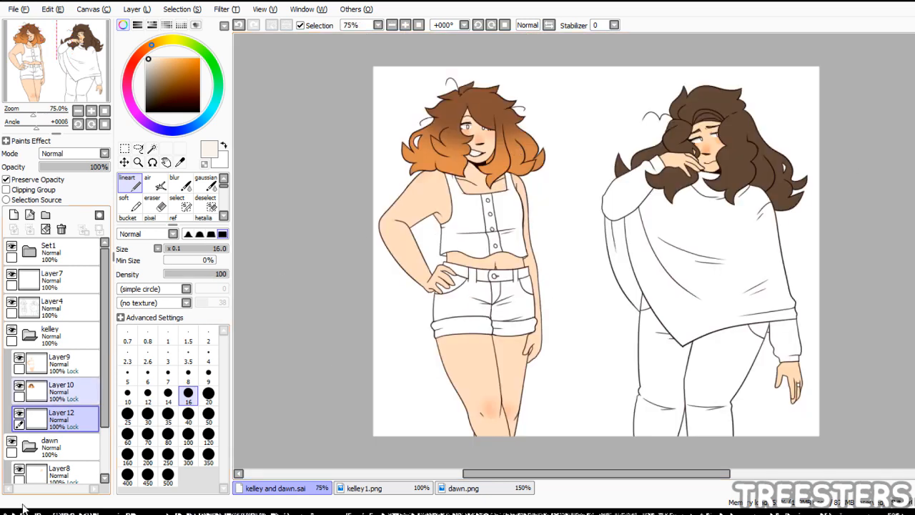
- Move Layer15 above Layer13 inside the dawn folder
key(ctrl+space)
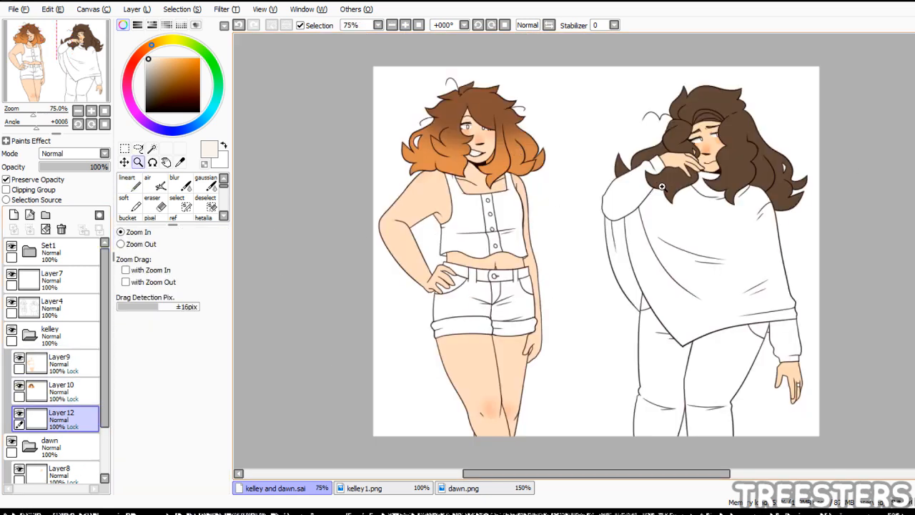
click(642, 167)
click(706, 183)
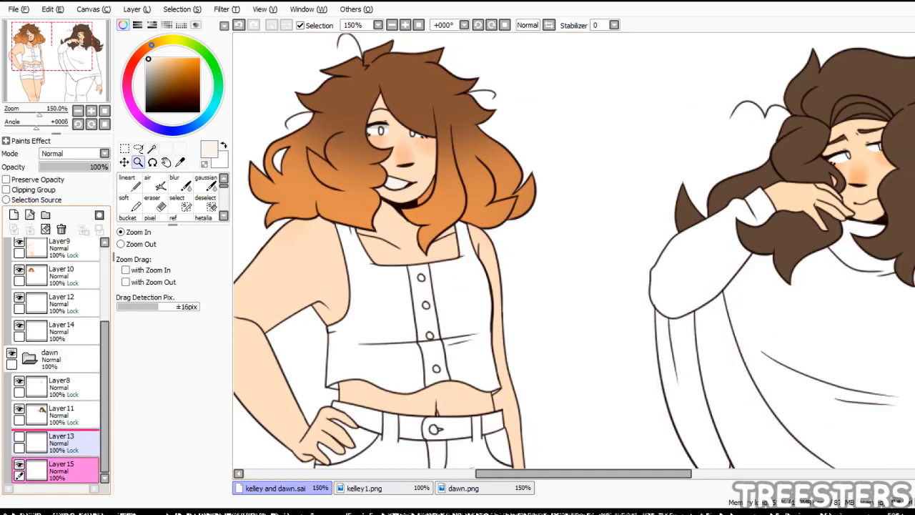
drag(61, 468, 61, 433)
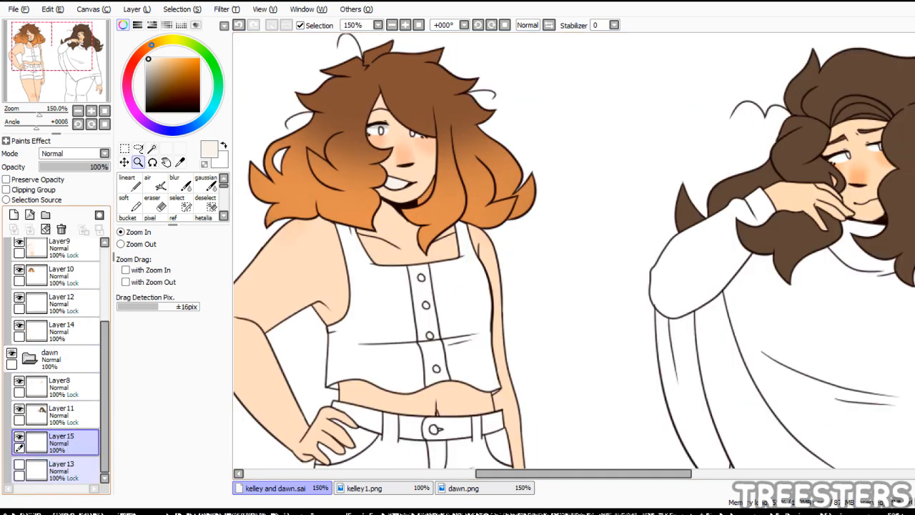
click(61, 468)
- Paint the right-hand figure's irises grey-green with the lineart brush at size 9 and preserve the layer's opacity
drag(68, 105, 125, 106)
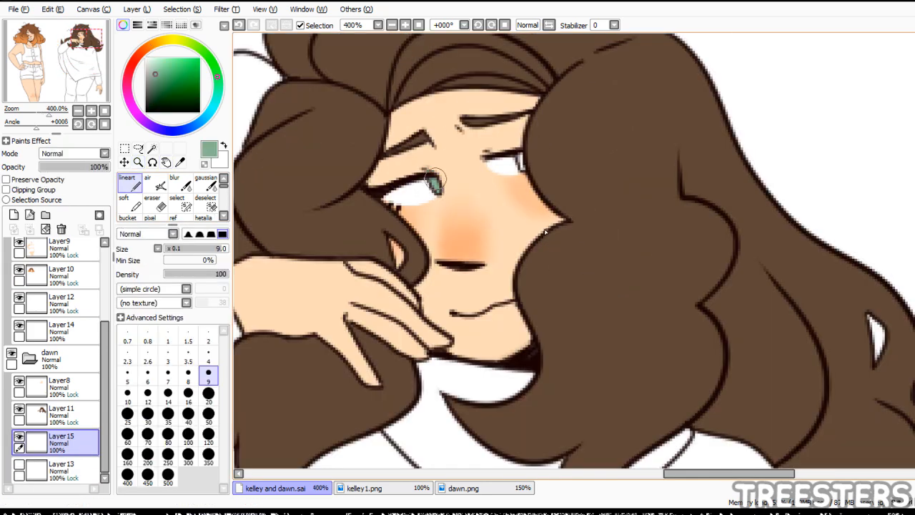
drag(520, 158, 525, 170)
click(21, 179)
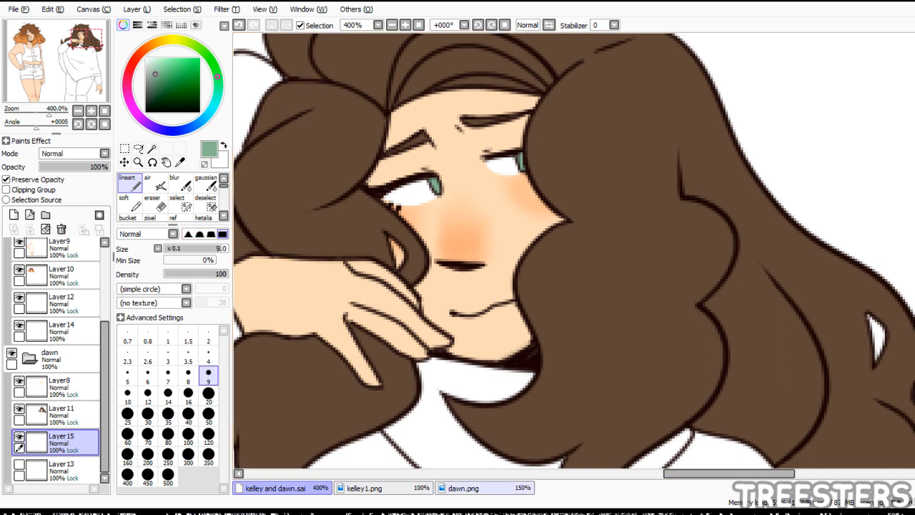
click(464, 488)
click(364, 488)
click(464, 488)
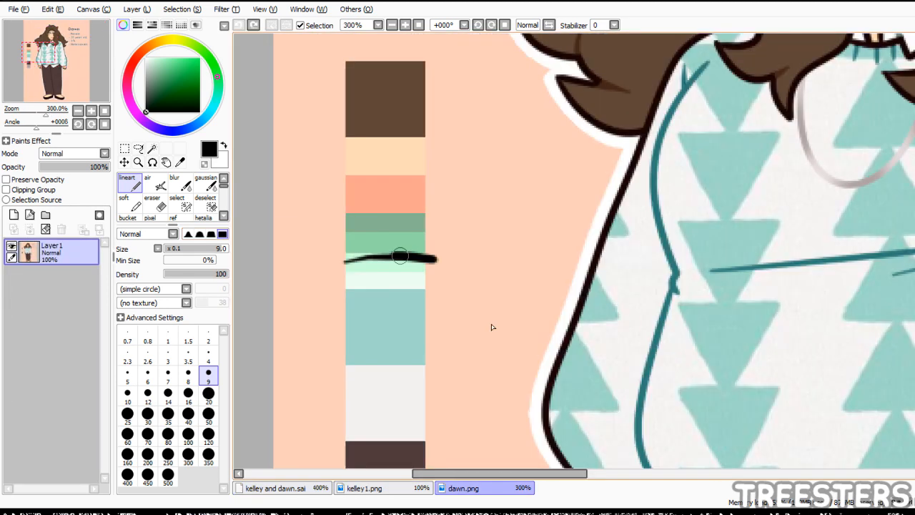
key(ctrl+z)
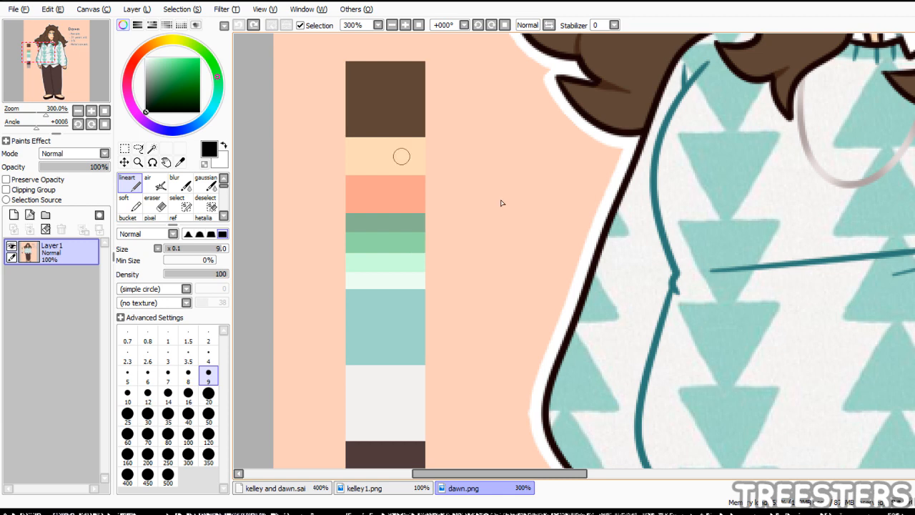
drag(451, 214, 429, 225)
mouse_move(439, 208)
mouse_down()
mouse_move(428, 226)
mouse_move(444, 230)
mouse_up()
mouse_move(454, 232)
mouse_down()
mouse_move(428, 236)
mouse_move(444, 251)
mouse_up()
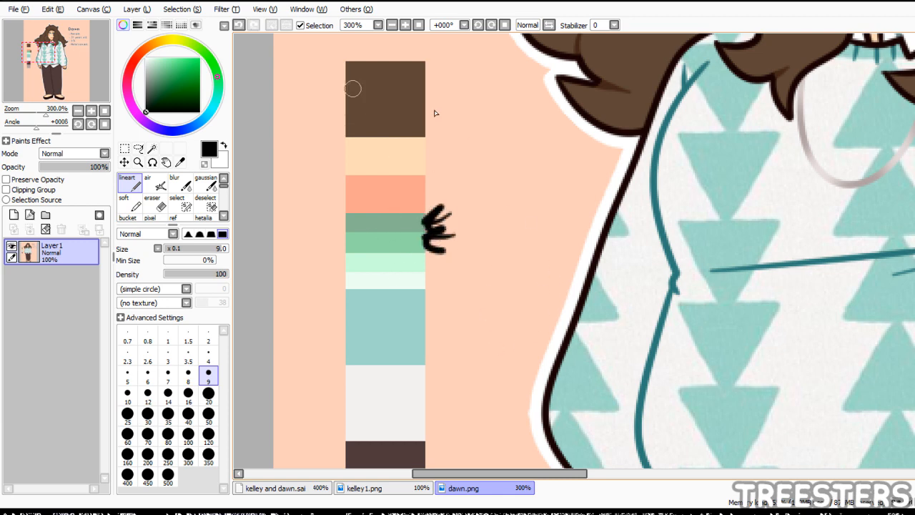
click(239, 27)
key(ctrl+z)
click(384, 489)
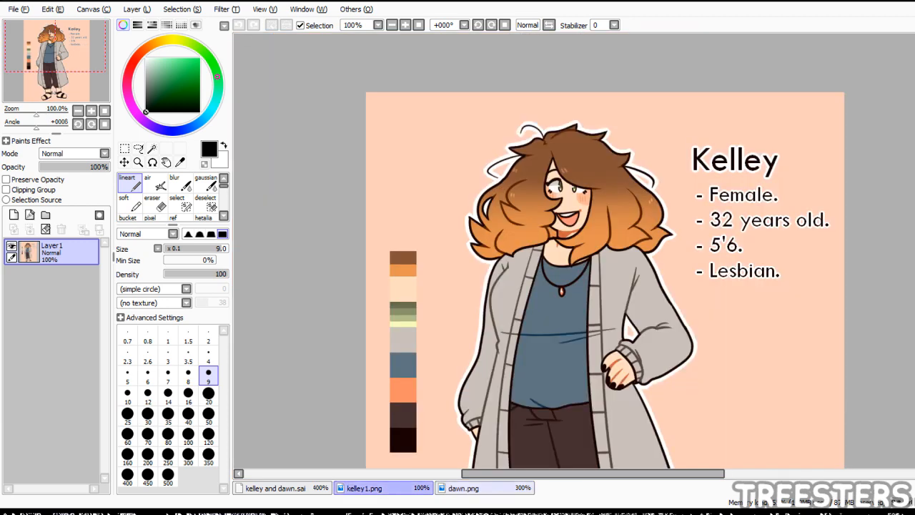
- Highlight the right-hand figure's irises with the mid green and pale mint sampled from the dawn.png palette
click(463, 488)
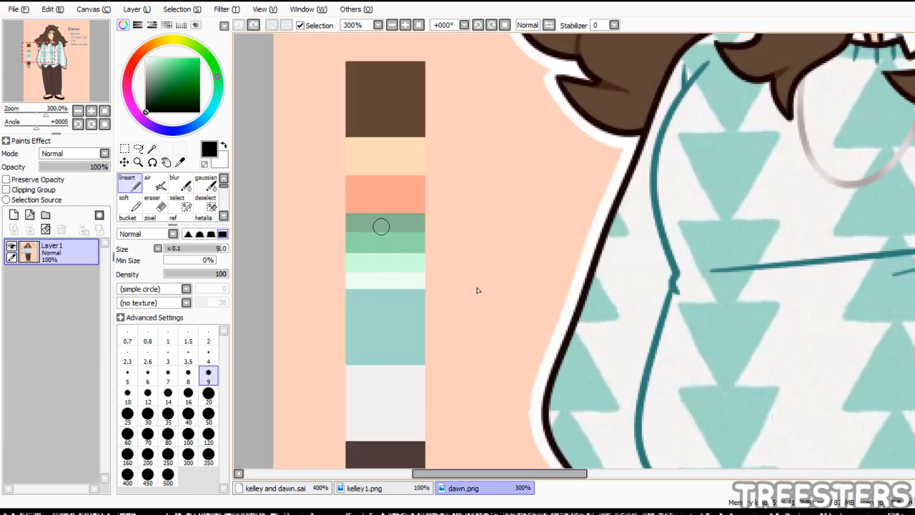
right_click(382, 234)
click(281, 488)
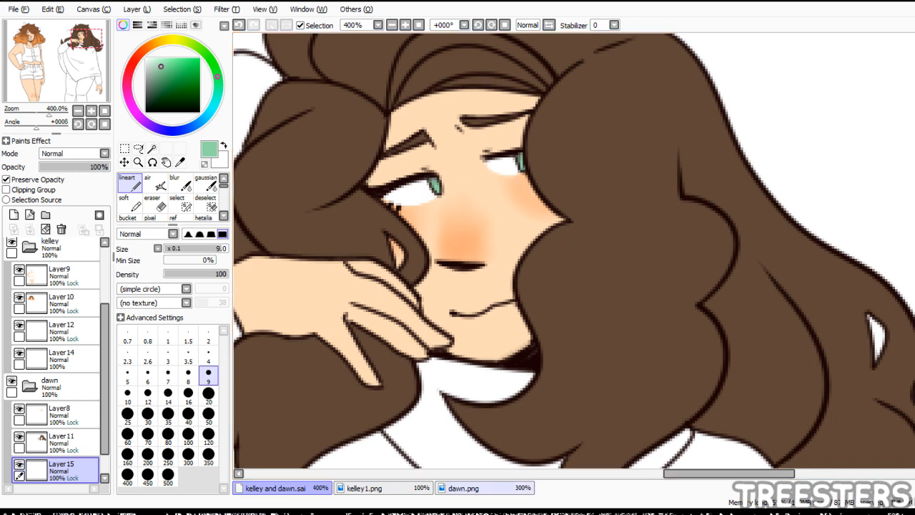
click(463, 488)
right_click(385, 262)
click(281, 489)
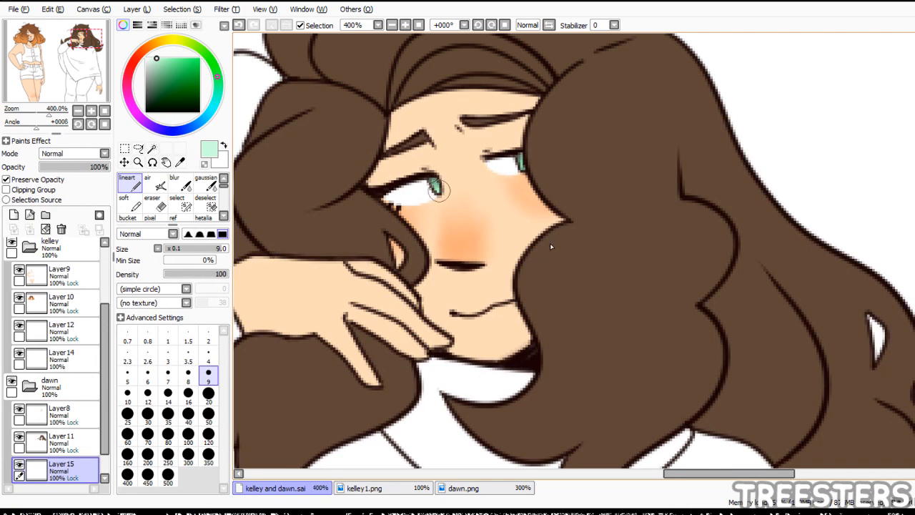
drag(439, 190, 436, 190)
drag(520, 164, 518, 170)
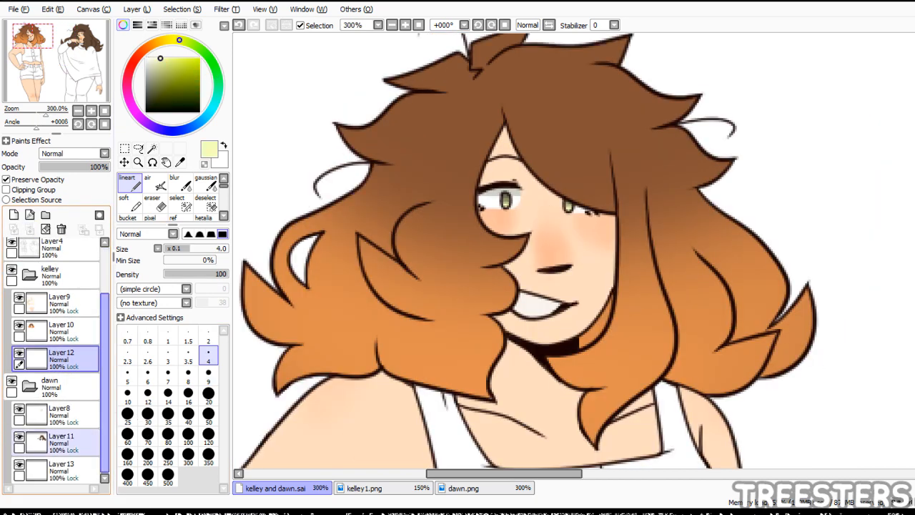
- Add a new layer in the kelley folder and place it beneath Layer12
scroll(538, 38, down, 5)
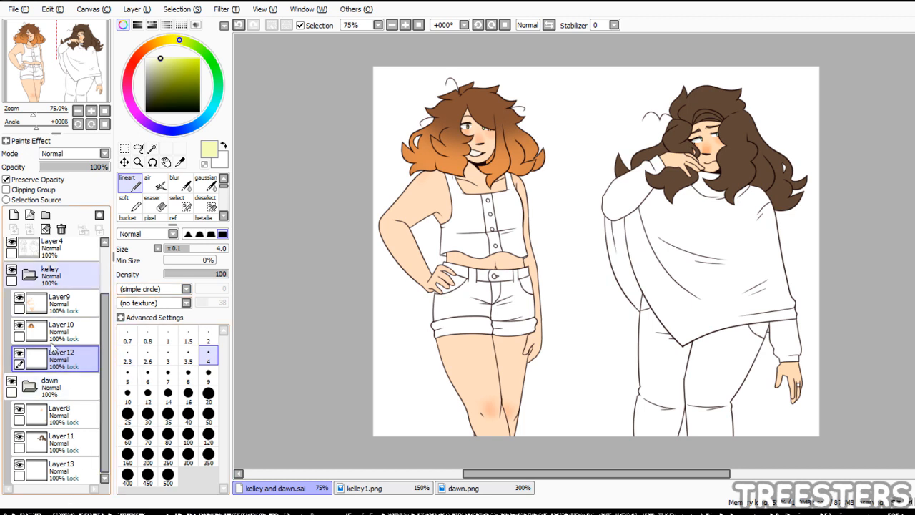
click(14, 215)
mouse_move(60, 361)
mouse_down()
mouse_move(61, 500)
mouse_move(61, 399)
mouse_up()
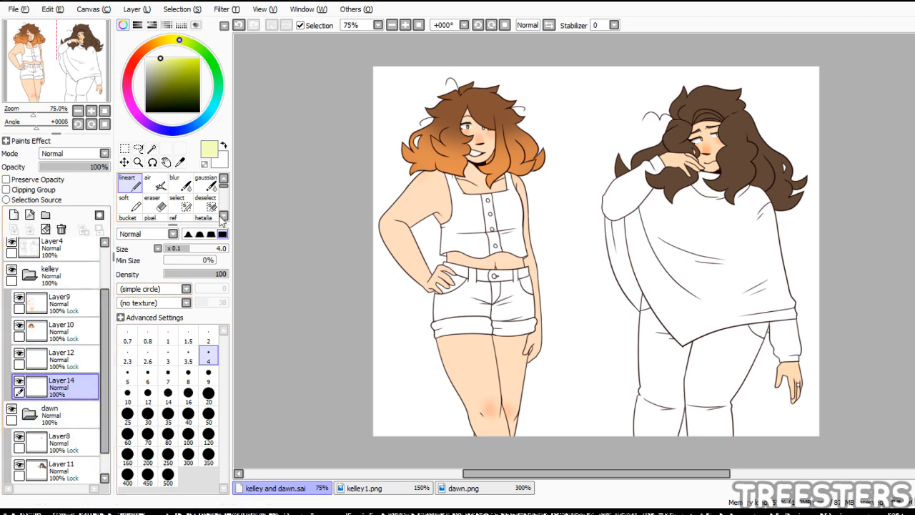
- Bucket-fill the left-hand figure's button-up top, including its button placket, with the dusty red sampled from the outfit reference photo
click(139, 162)
drag(108, 90, 118, 87)
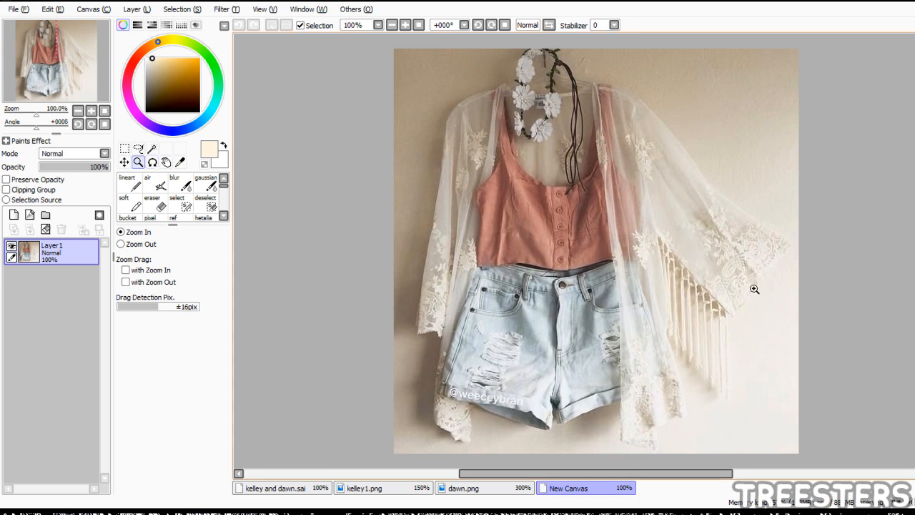
click(282, 488)
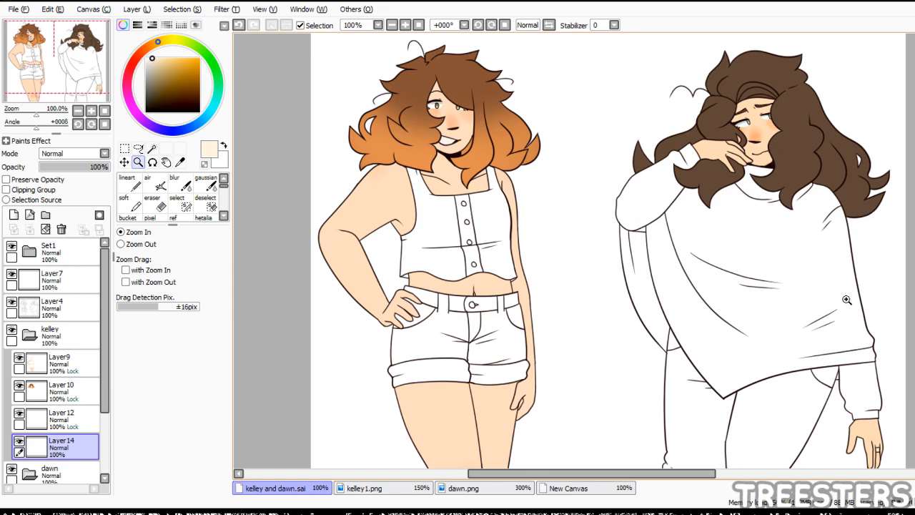
click(69, 65)
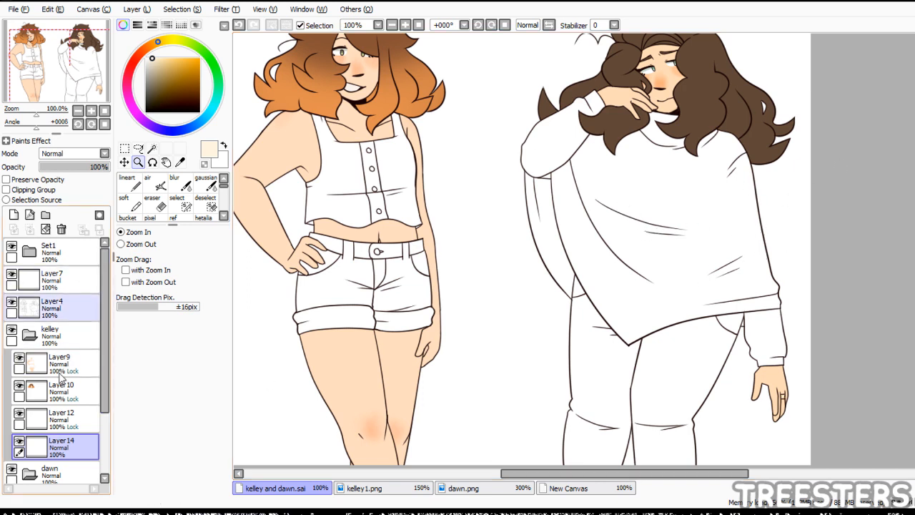
click(63, 63)
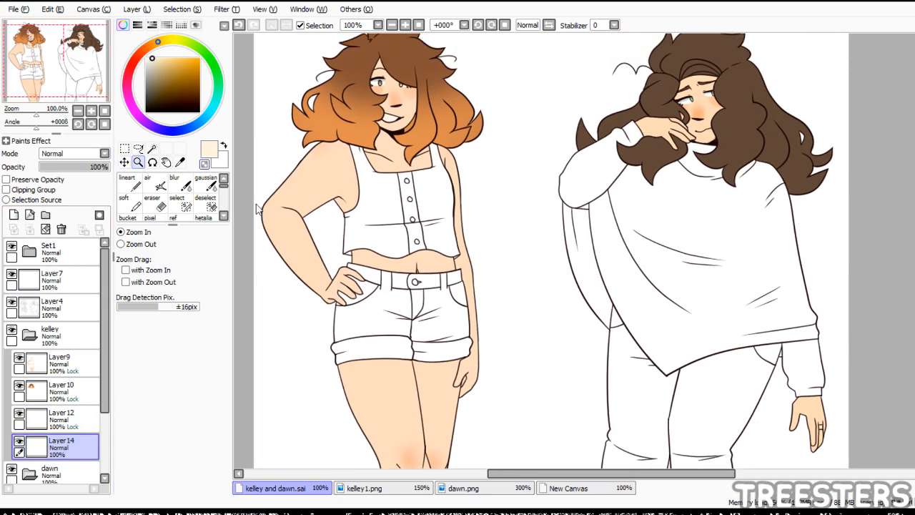
click(455, 166)
click(450, 176)
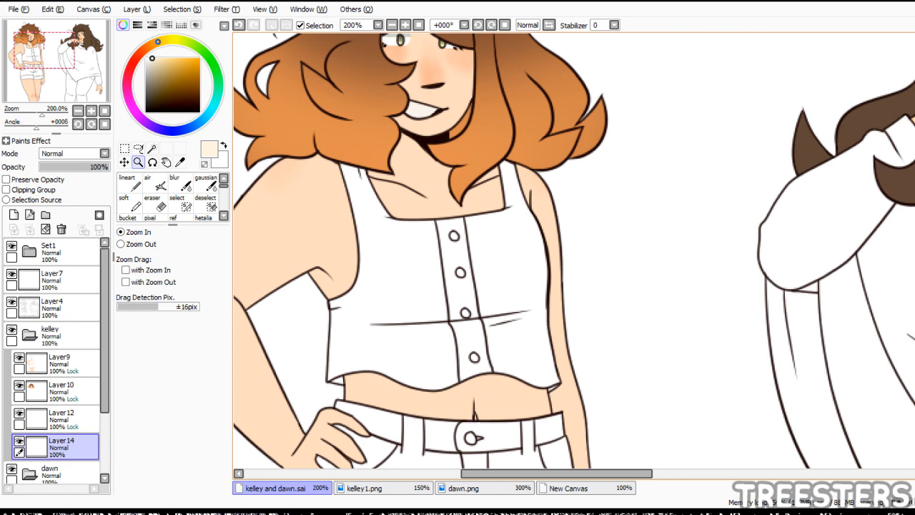
right_click(520, 276)
click(129, 217)
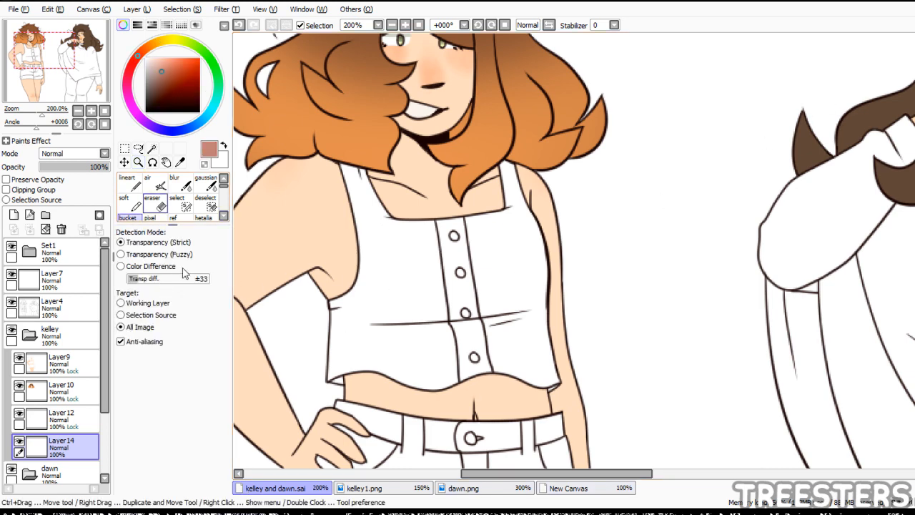
click(386, 300)
click(516, 331)
click(449, 300)
click(463, 366)
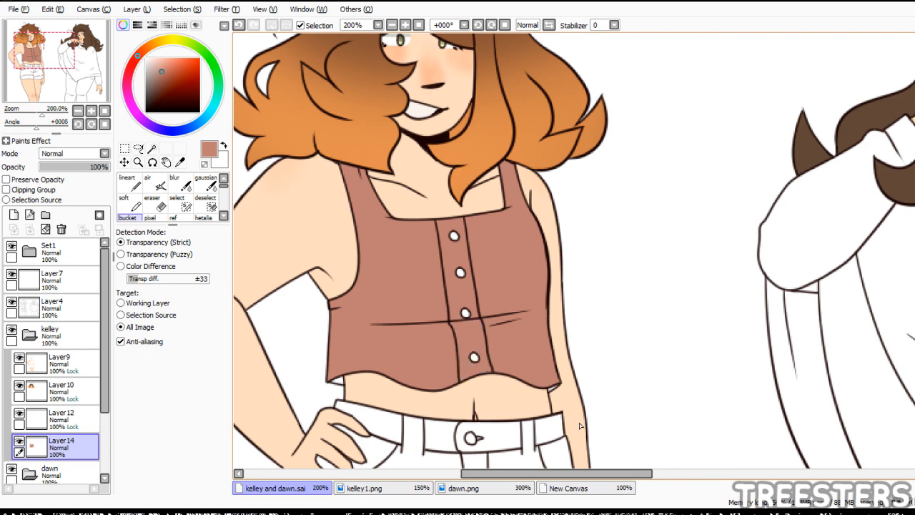
- Colour the small white corner beneath the hem of the left-hand figure's top with the lineart brush
click(138, 162)
click(368, 406)
click(369, 407)
click(368, 407)
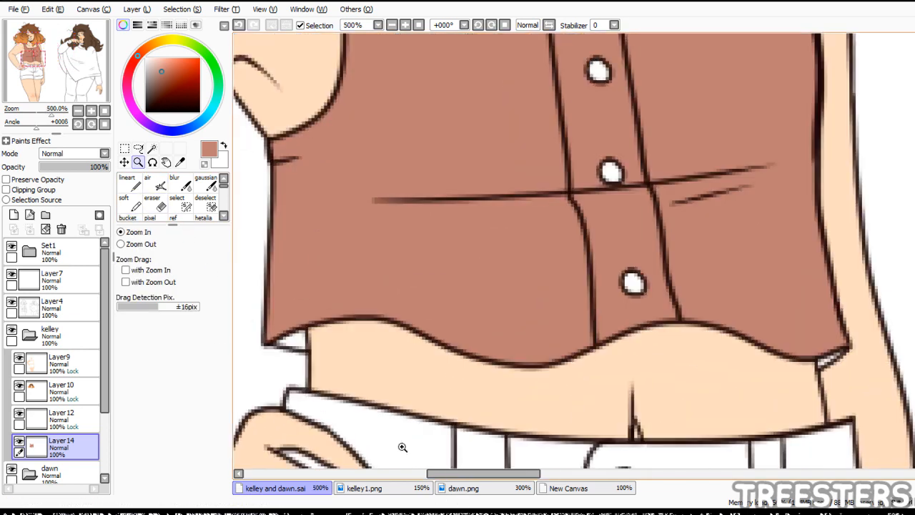
click(128, 183)
drag(281, 339, 308, 333)
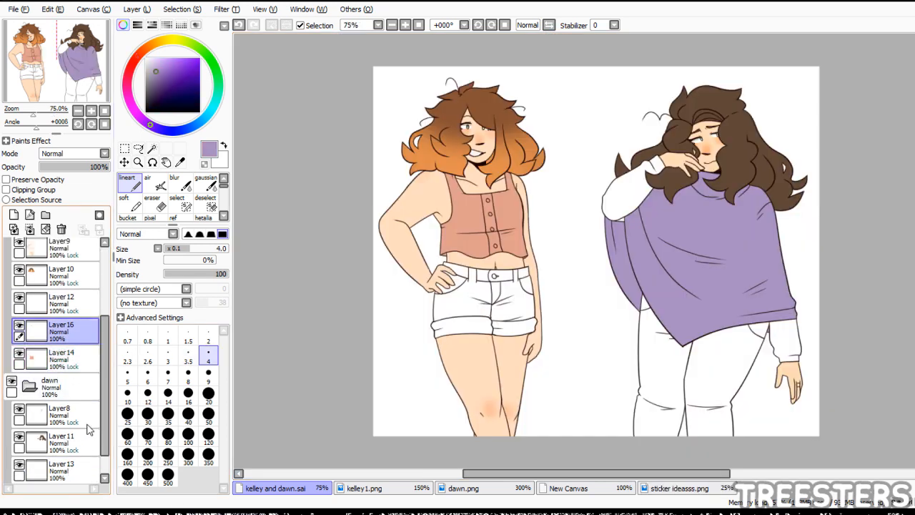
- Place Layer16 beneath Layer14 and sample the grey-blue of the denim shorts from the outfit reference photo
drag(66, 329, 71, 361)
click(128, 217)
double_click(406, 25)
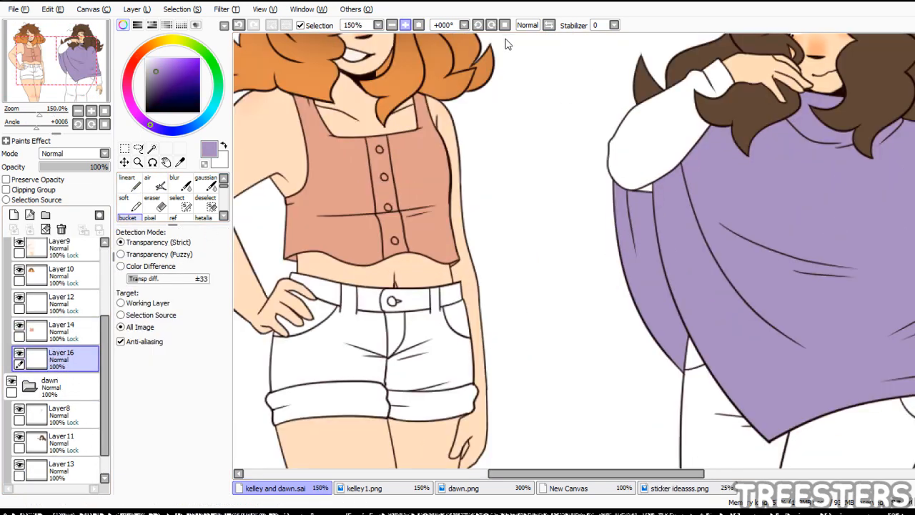
drag(93, 86, 74, 98)
double_click(405, 25)
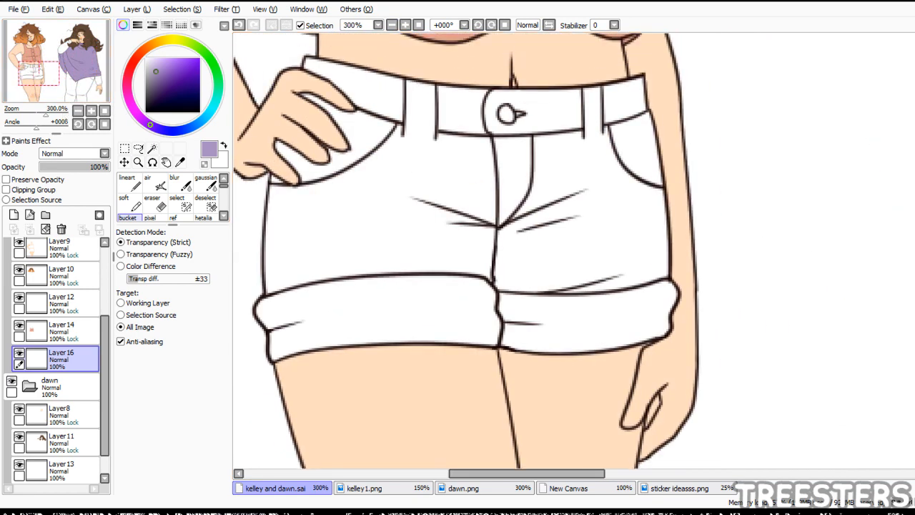
click(569, 488)
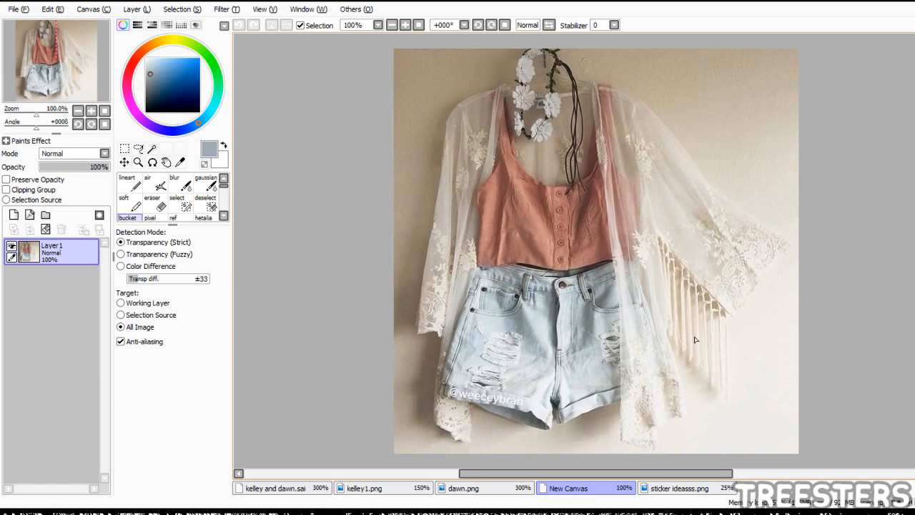
click(275, 488)
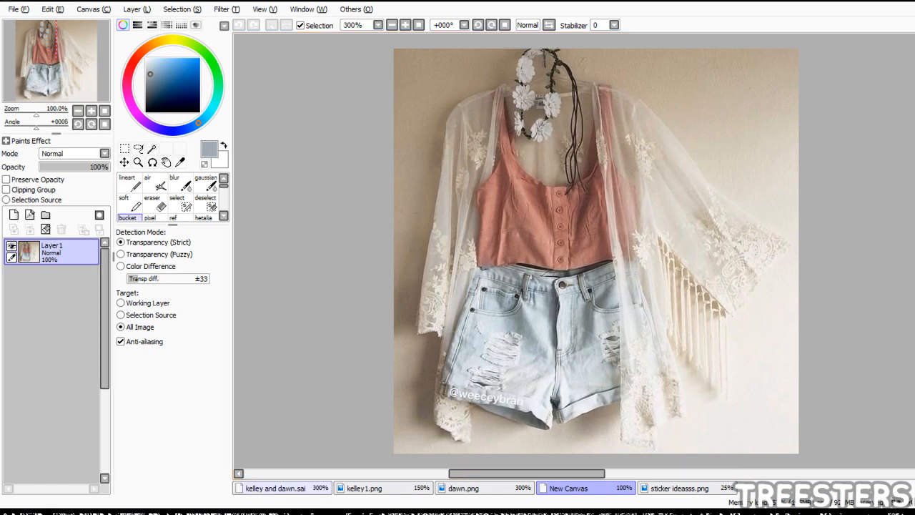
- Bucket-fill the left-hand figure's shorts with the sampled grey-blue, including the cuffs, belt loops, waistband, pockets and fly
click(438, 170)
click(491, 328)
click(665, 322)
click(658, 275)
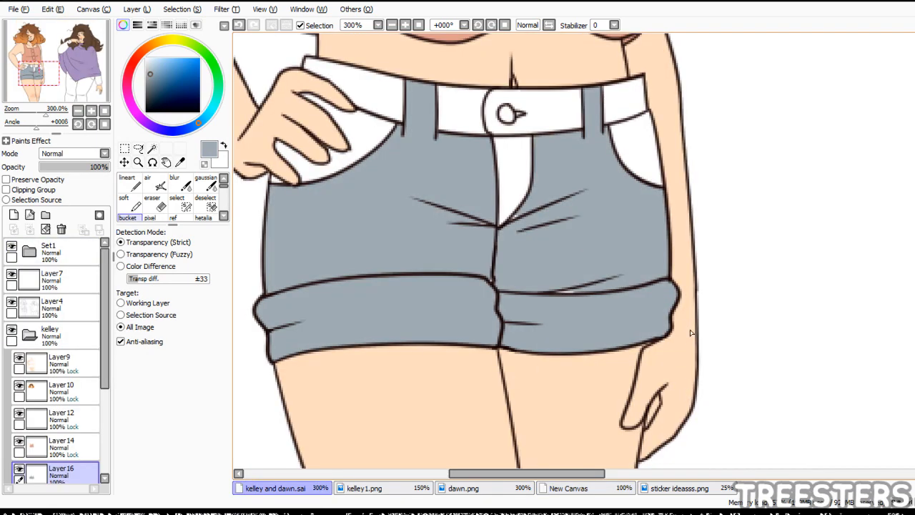
click(376, 125)
click(372, 80)
click(465, 114)
click(558, 107)
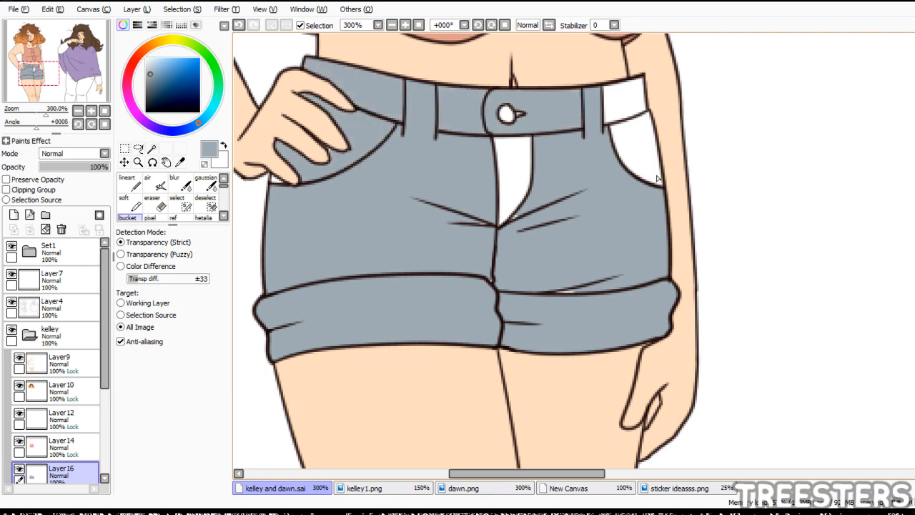
click(511, 172)
click(625, 100)
click(641, 154)
- Draw the back edge of the shorts' waistband beside the bare waist on Layer4 with a 2.6 px lineart brush in the dark line colour
click(130, 184)
click(92, 111)
click(37, 47)
right_click(321, 376)
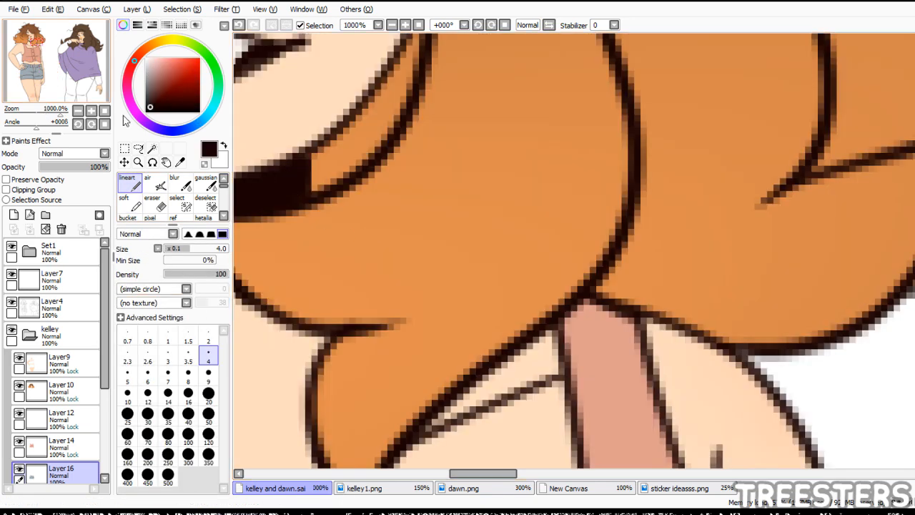
click(44, 68)
drag(44, 67, 42, 64)
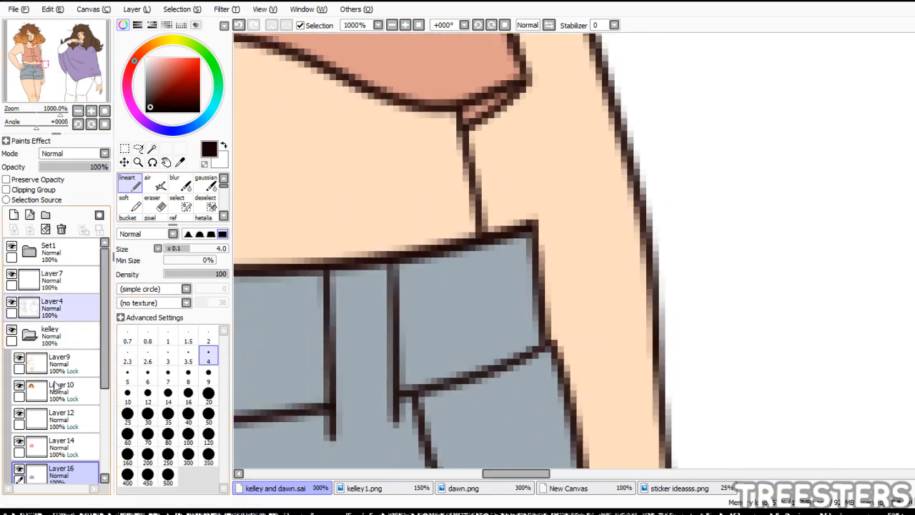
click(52, 306)
click(148, 357)
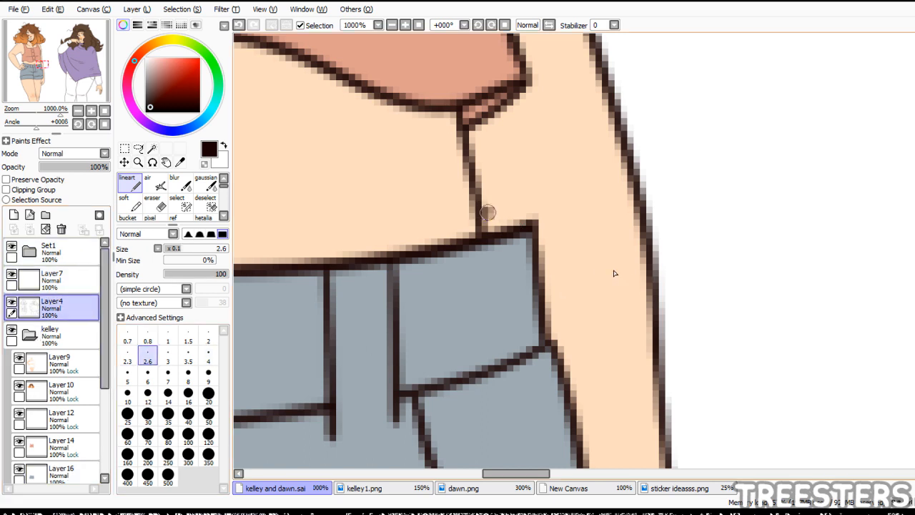
mouse_move(485, 212)
mouse_down()
mouse_move(532, 218)
mouse_move(480, 207)
mouse_up()
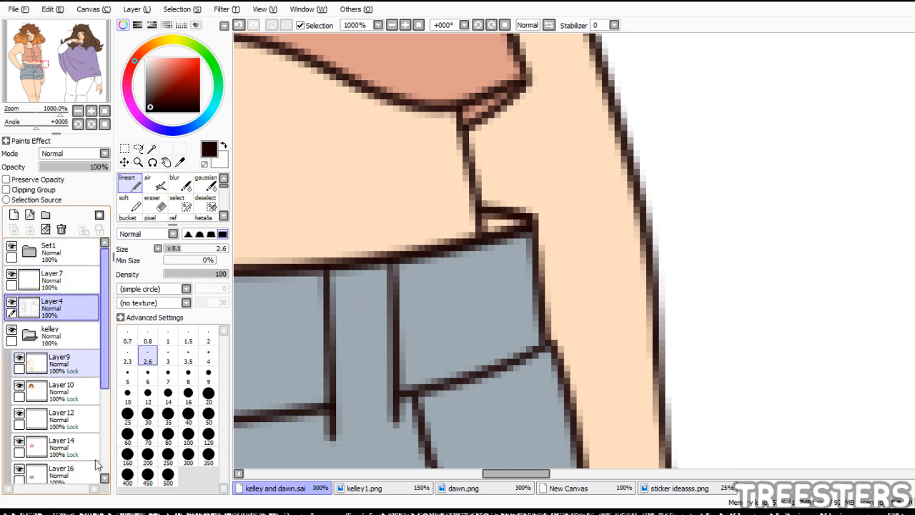
- Unlock Layer9's opacity and erase the skin colour inside the small back-waistband gap with a size 7 eraser
click(59, 363)
key(e)
click(36, 180)
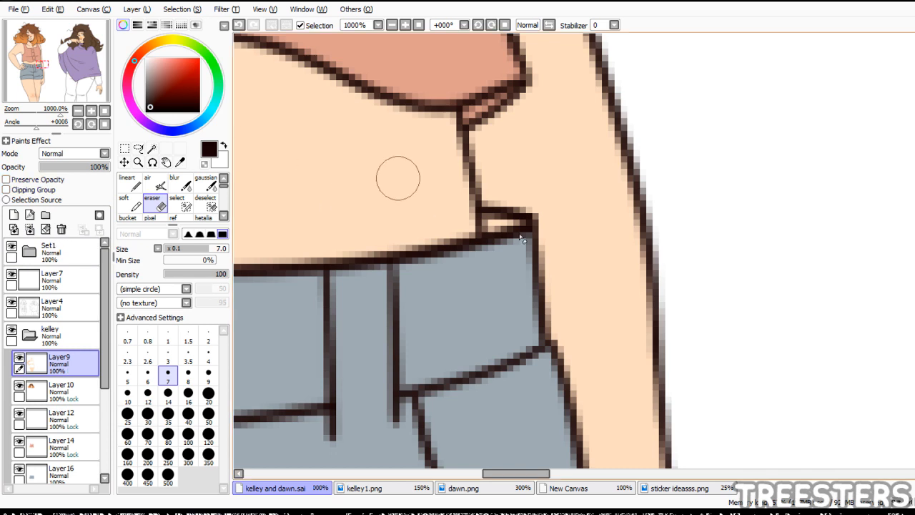
mouse_move(497, 218)
mouse_down()
mouse_move(492, 228)
mouse_move(502, 225)
mouse_move(494, 226)
mouse_up()
- Paint the back-waistband gap on Layer16 with the shorts' grey-blue, using the 2.6 px lineart brush
right_click(485, 291)
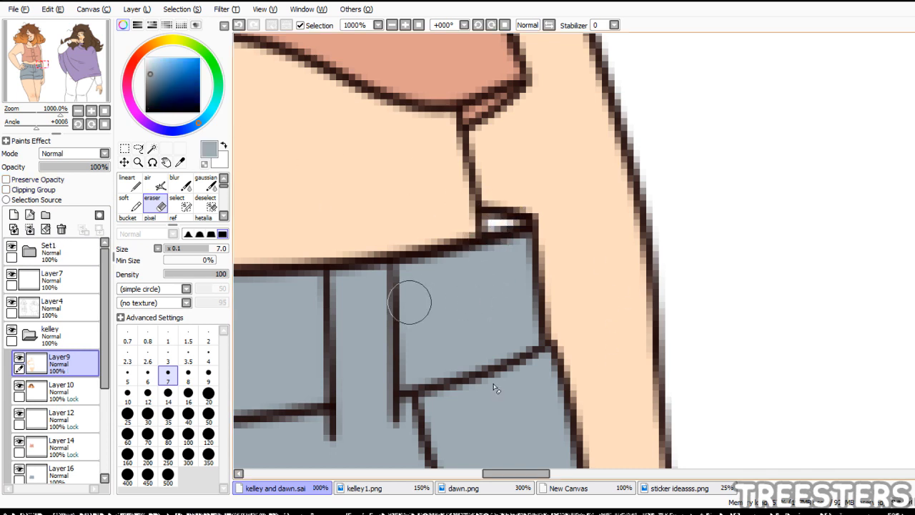
drag(104, 310, 104, 361)
click(78, 389)
click(130, 184)
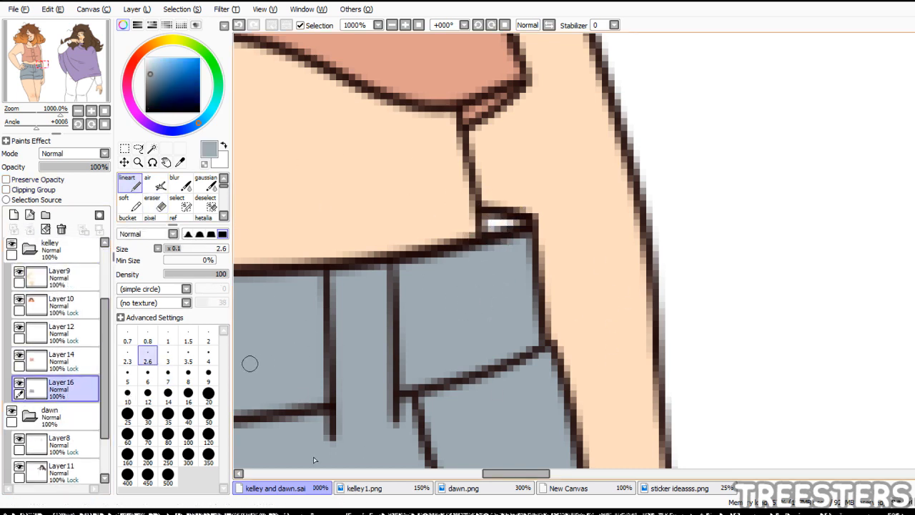
drag(489, 219, 525, 218)
scroll(479, 35, down, 3)
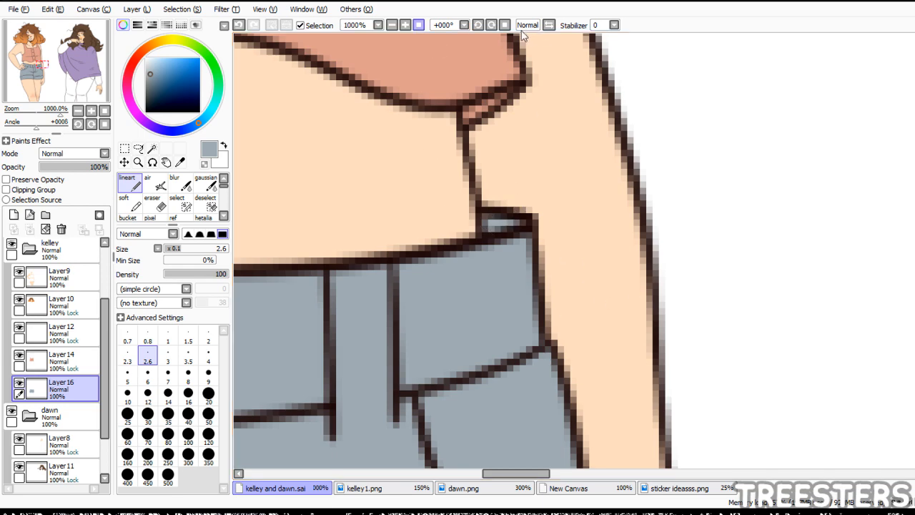
- Cover the unfilled sliver above the shorts' cuff with grey-blue using a lineart brush of size 8
drag(46, 112, 47, 112)
drag(36, 69, 32, 72)
click(190, 375)
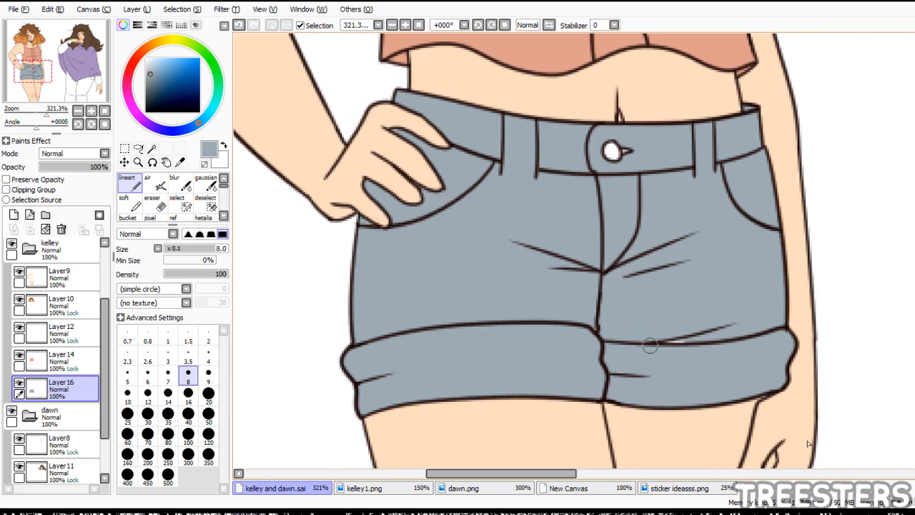
drag(649, 345, 679, 344)
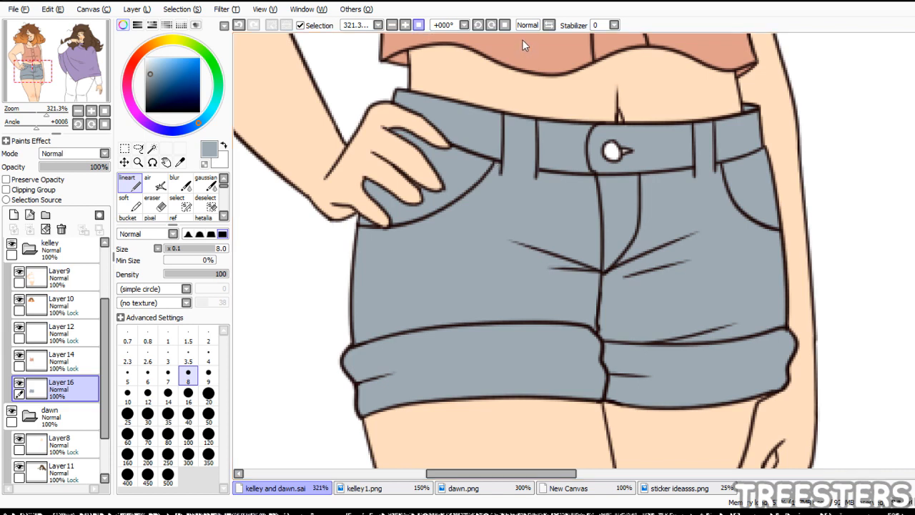
click(419, 25)
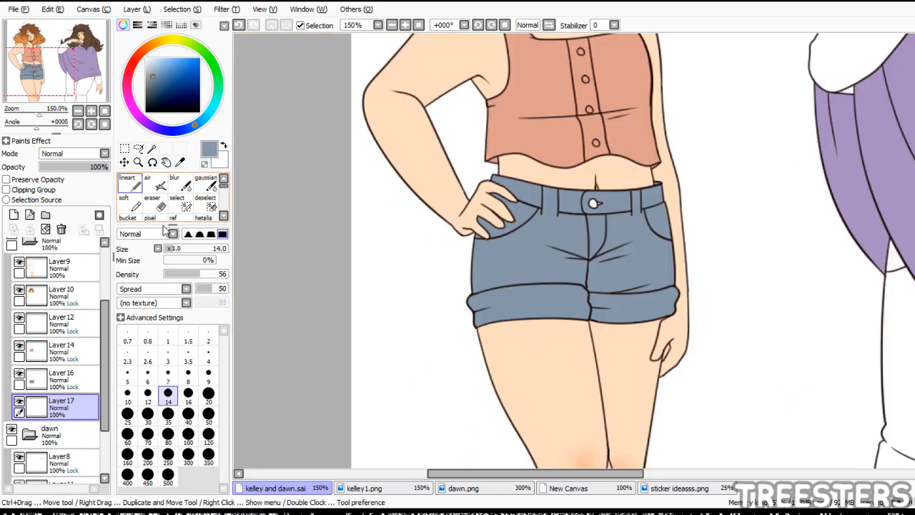
- Colour the button of the left-hand figure's shorts with a tone sampled from the button in the outfit reference photo
click(130, 183)
click(168, 414)
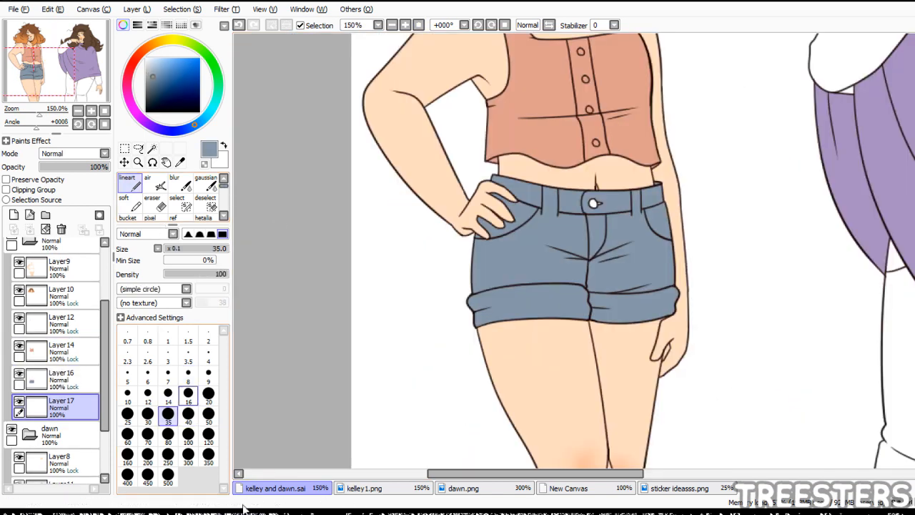
click(572, 489)
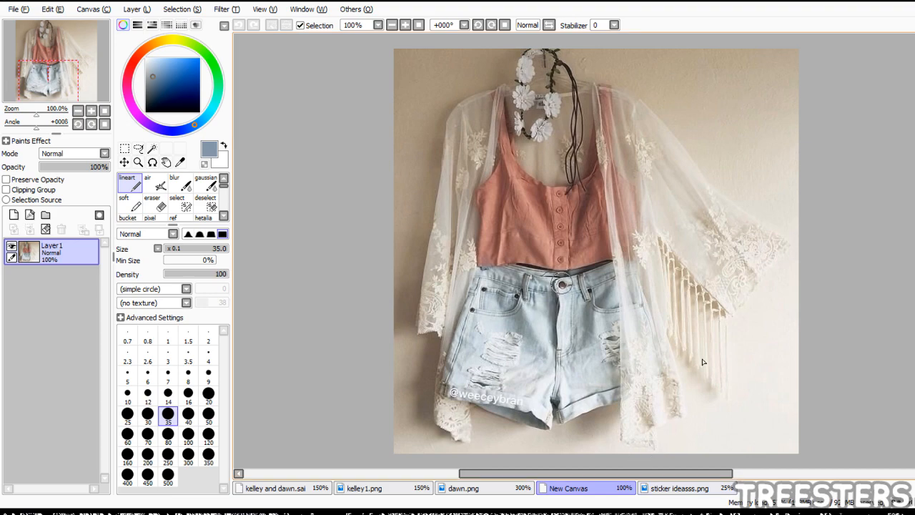
alt+click(562, 285)
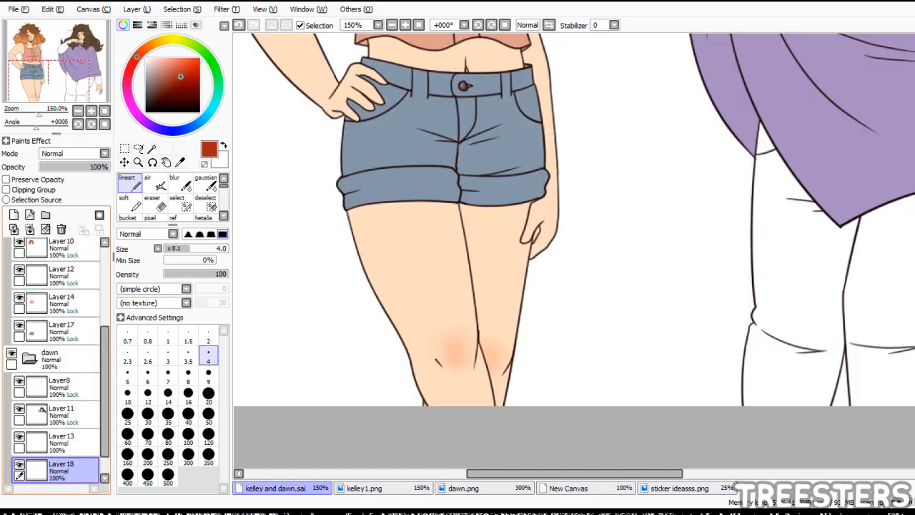
- Add a new layer beneath Layer15 in the dawn folder and bucket-fill the right-hand figure's sleeves with dark grey-brown
click(14, 215)
click(129, 205)
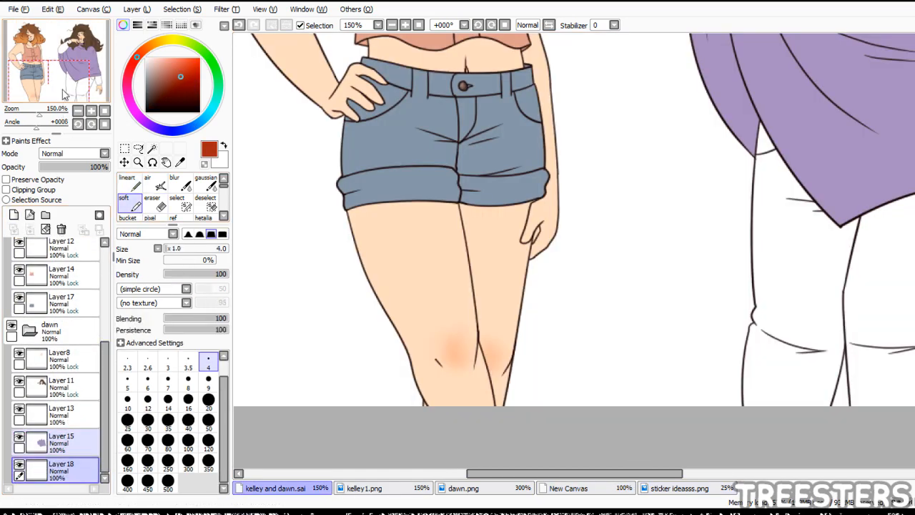
click(63, 73)
click(129, 218)
drag(76, 55, 97, 50)
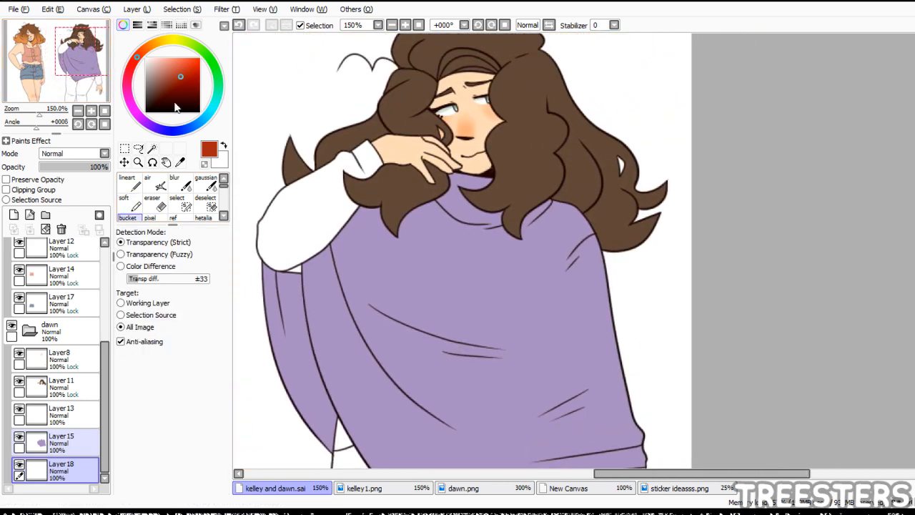
click(150, 91)
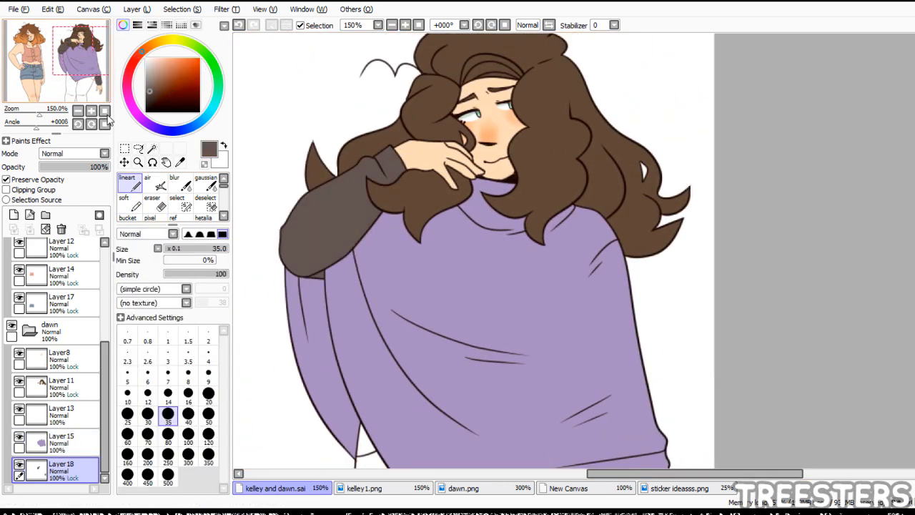
- Add a new layer beneath Layer18 and bucket-fill the right-hand figure's trousers with a very dark brown
mouse_move(47, 79)
mouse_down()
mouse_move(55, 110)
mouse_move(49, 80)
mouse_up()
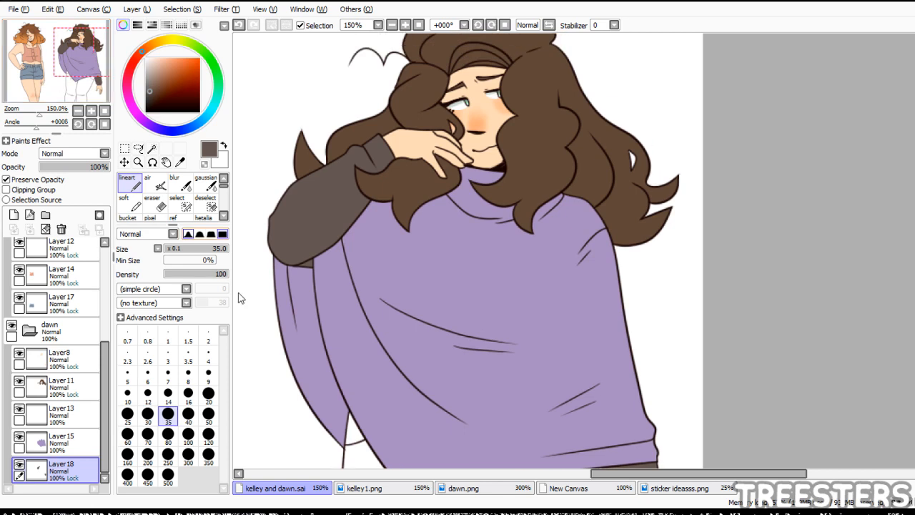
click(14, 214)
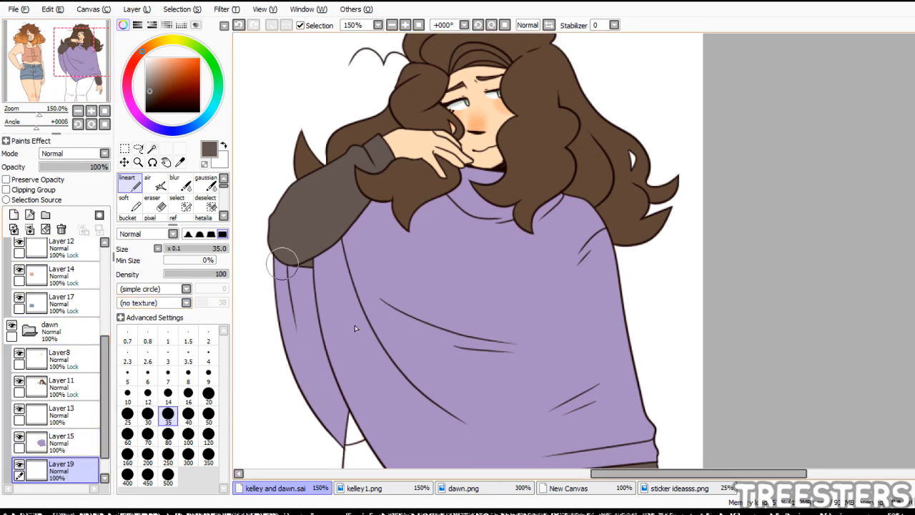
drag(105, 431, 70, 478)
click(129, 217)
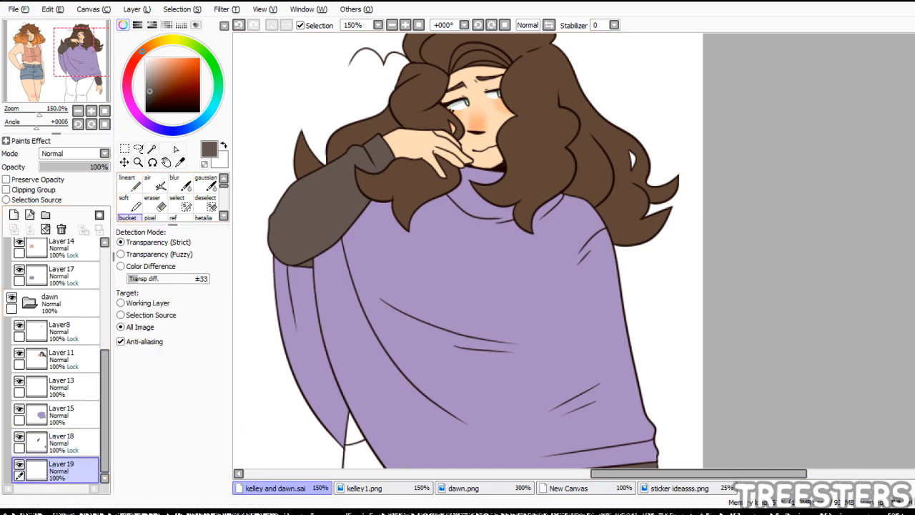
click(100, 81)
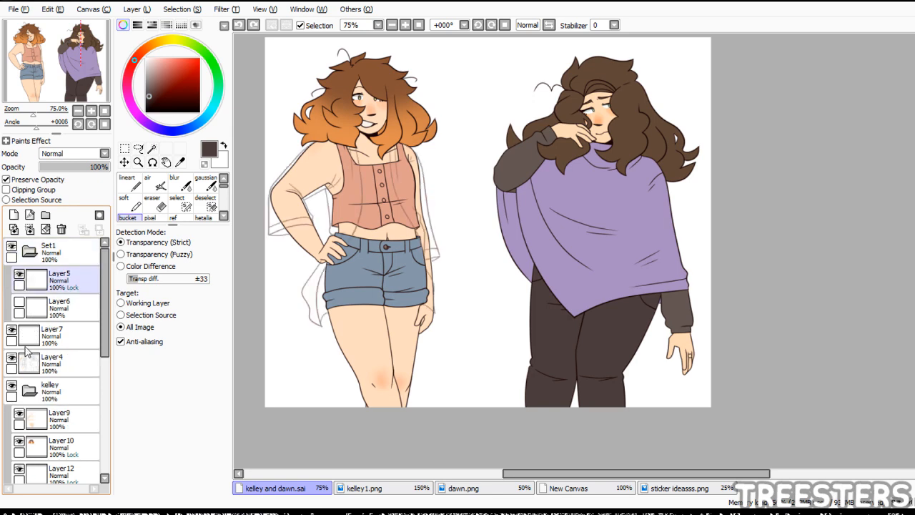
- Show Layer6 in the Set1 folder to check the left-hand figure's white cardigan over the outfit
click(19, 303)
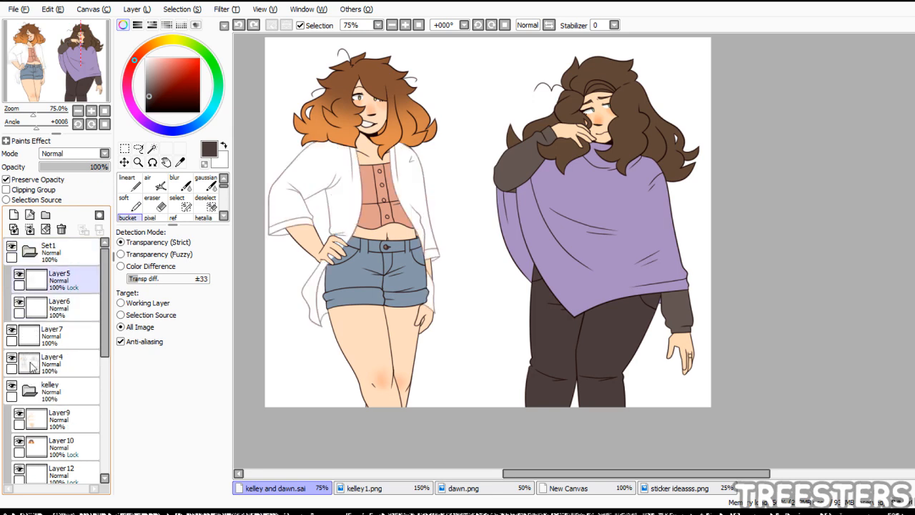
click(44, 288)
click(37, 306)
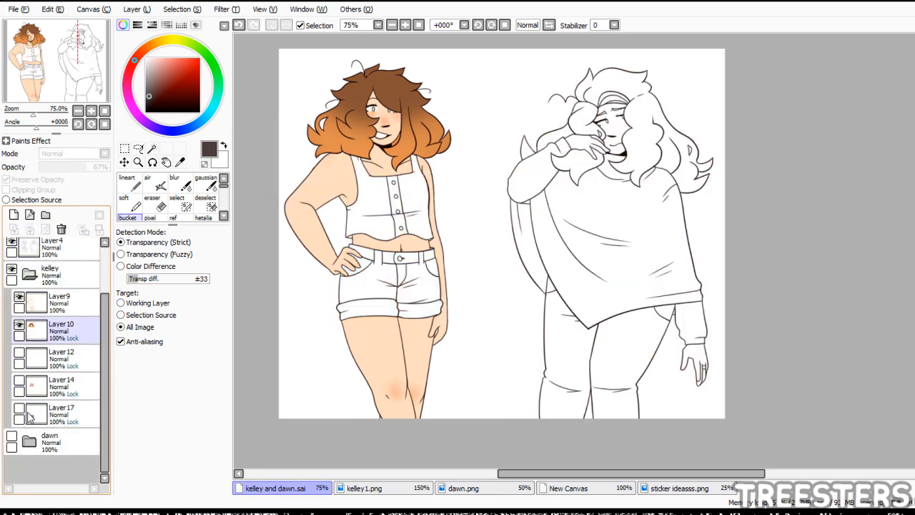
- Hide the left-hand figure's hair colour on Layer10 and add a new layer above the skin layer, Layer9
click(19, 324)
click(20, 296)
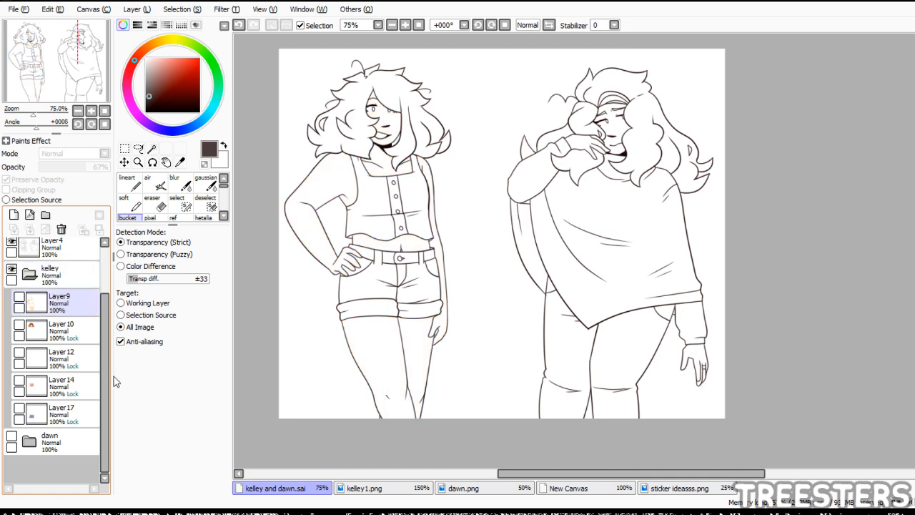
click(61, 303)
click(13, 215)
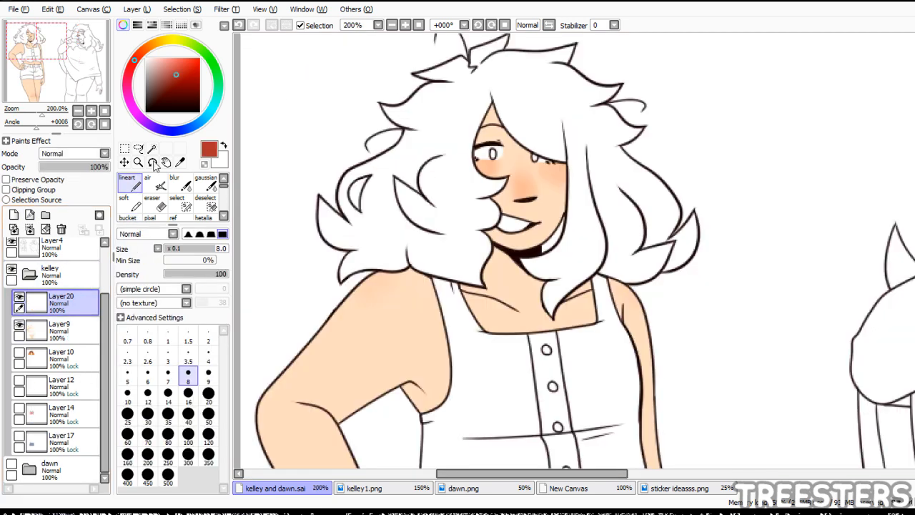
- Sample the skin's peach tone and airbrush a soft shadow across the left-hand figure's forehead on Layer20 at size 40
click(43, 45)
click(168, 68)
click(141, 53)
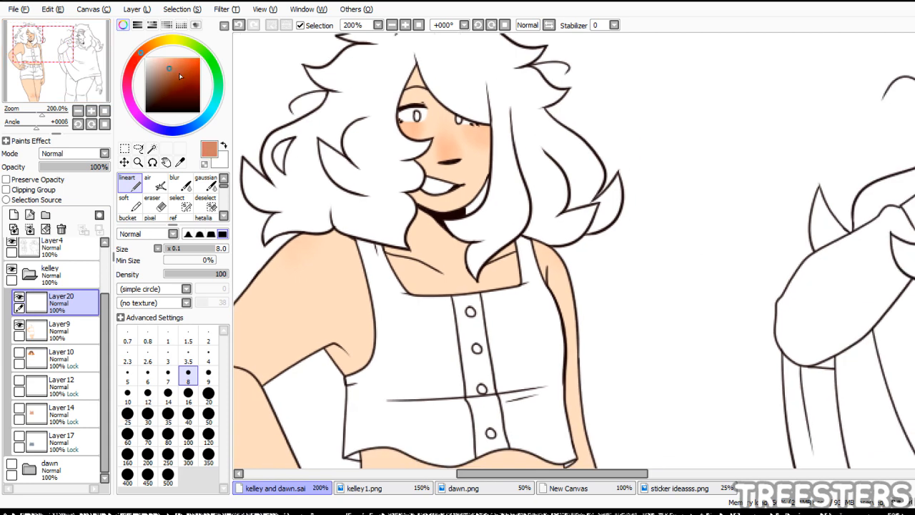
scroll(364, 269, up, 2)
click(155, 183)
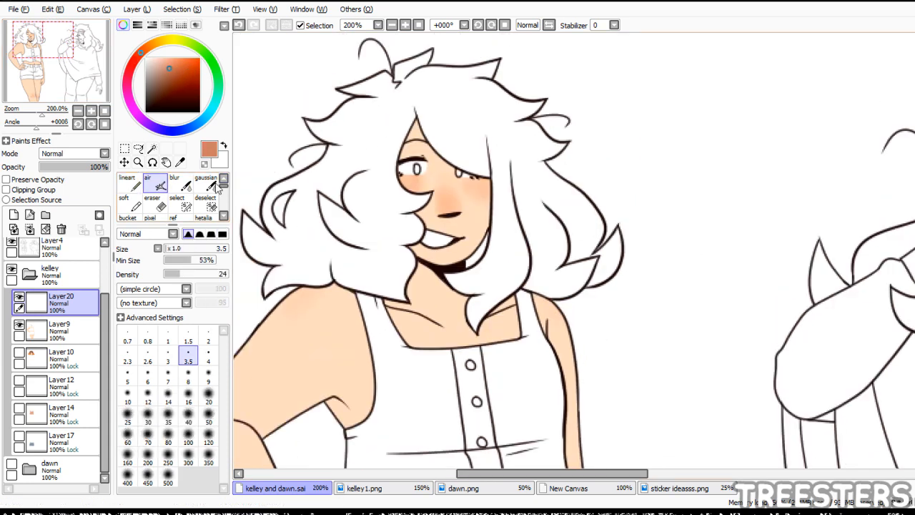
click(188, 442)
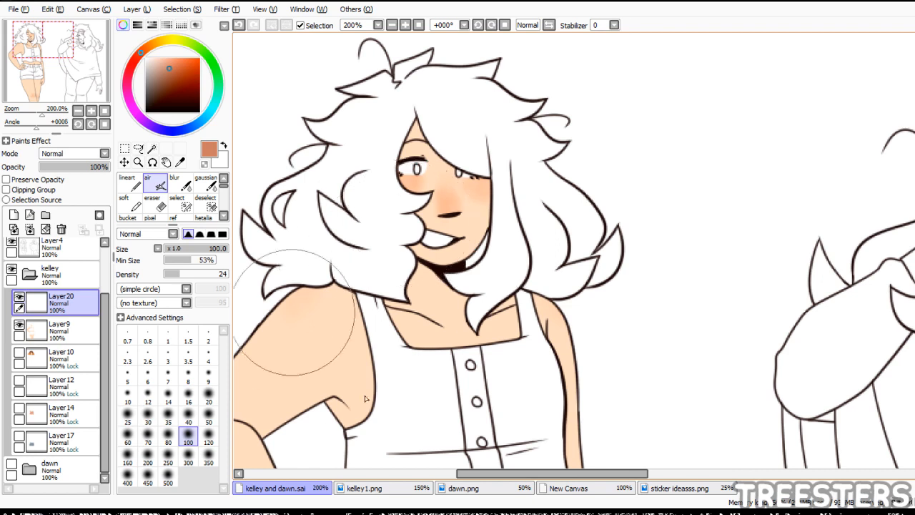
click(189, 414)
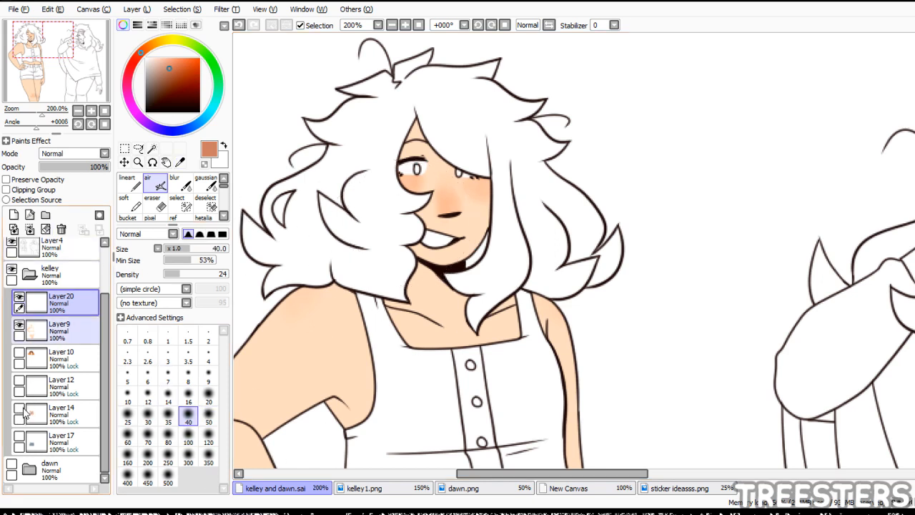
right_click(401, 182)
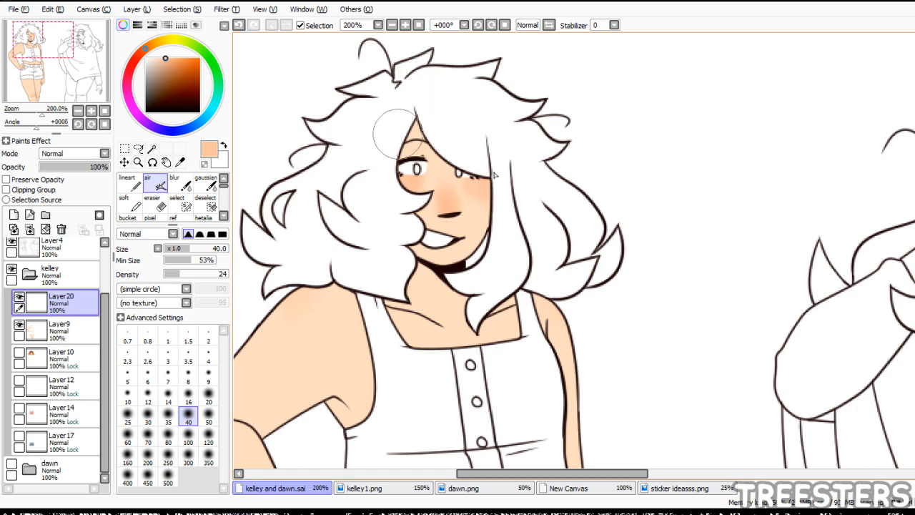
mouse_move(396, 133)
mouse_down()
mouse_move(375, 138)
mouse_move(423, 135)
mouse_move(387, 166)
mouse_move(421, 141)
mouse_move(409, 155)
mouse_move(482, 153)
mouse_move(464, 126)
mouse_move(394, 130)
mouse_move(371, 157)
mouse_move(389, 179)
mouse_move(428, 131)
mouse_up()
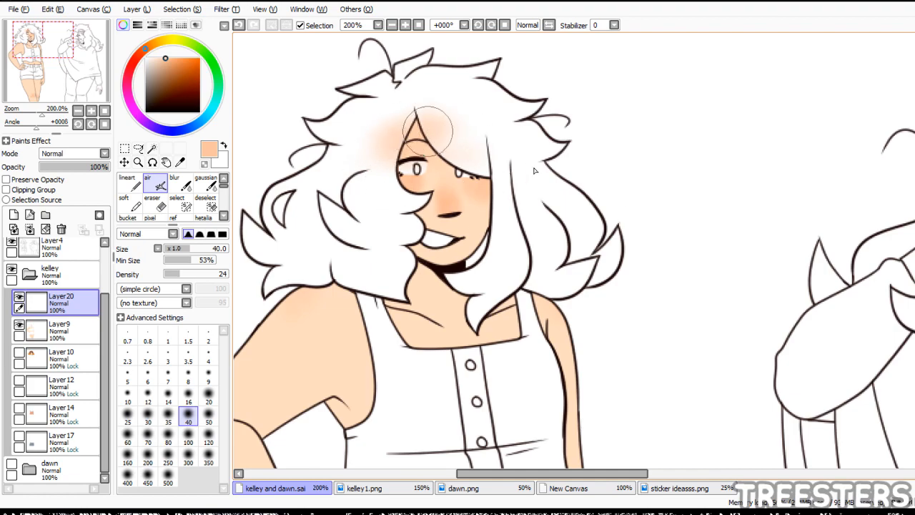
- Hide the skin layer, Layer9, and select the neck and chest inside the neckline with the Magic Wand across the whole image
mouse_move(86, 46)
mouse_down()
mouse_move(78, 79)
mouse_move(82, 62)
mouse_up()
click(19, 326)
drag(49, 94, 53, 93)
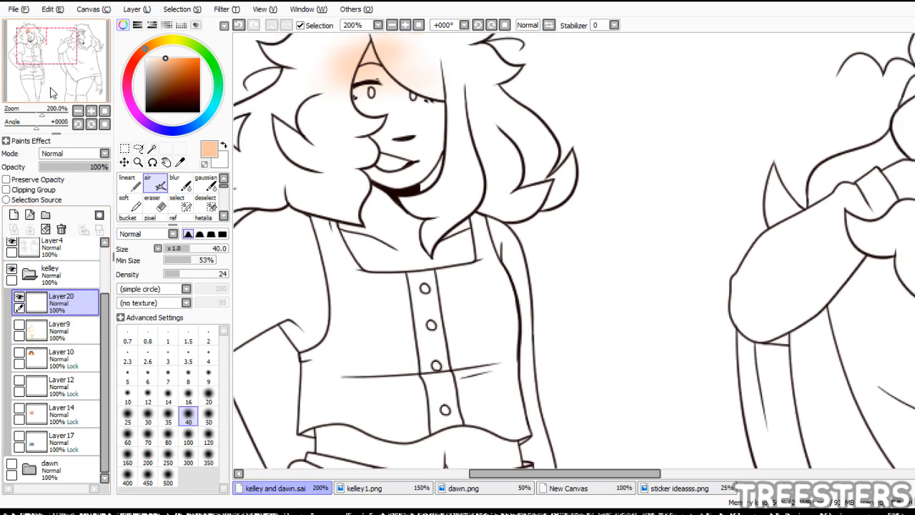
click(152, 149)
click(407, 250)
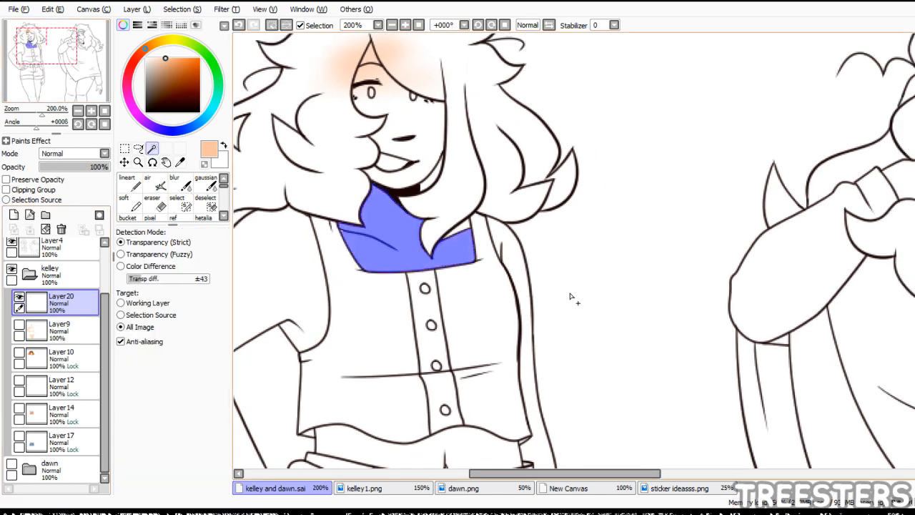
click(464, 227)
- Add the missed sliver beside the hair tip on the chest to the selection with the size 8 select brush
click(138, 162)
click(369, 200)
click(369, 199)
click(181, 203)
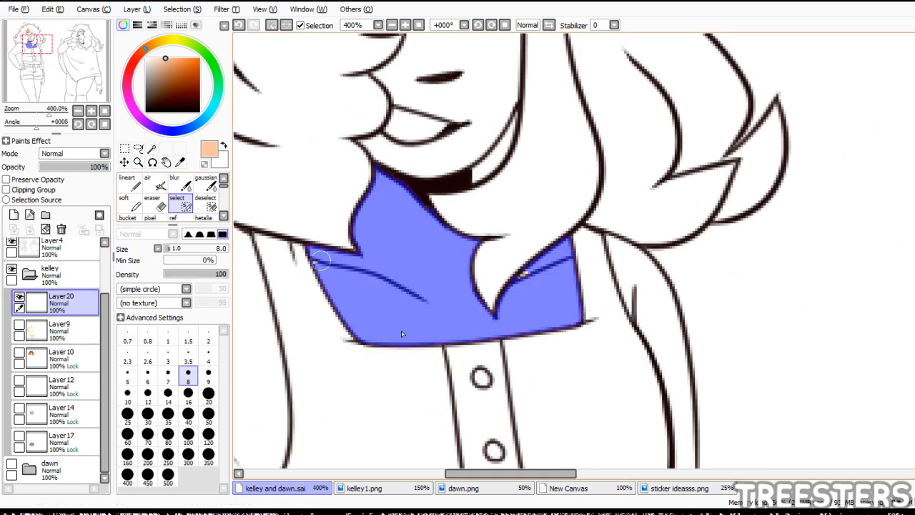
drag(522, 279, 525, 272)
click(392, 26)
click(392, 26)
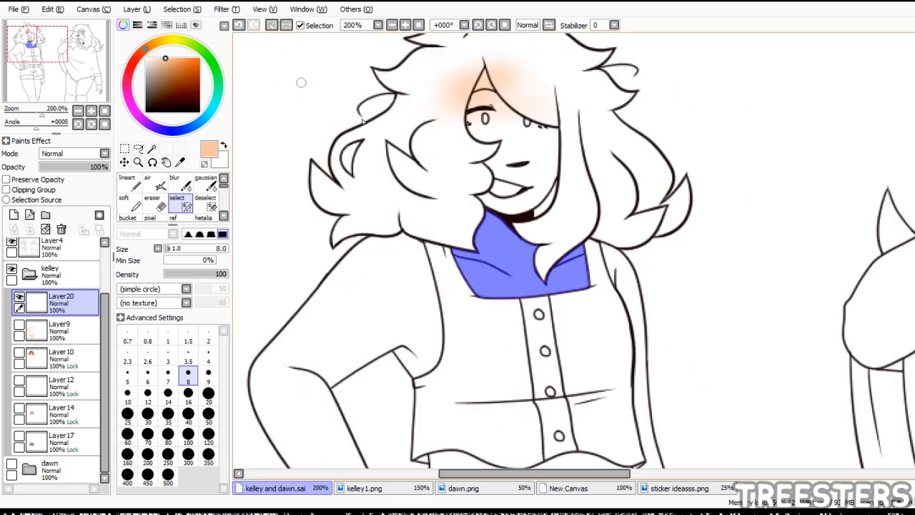
- Airbrush soft peach shading on the selected neck, the midriff, upper thighs and armpit, using size 70 for the armpit, and clear the selection
click(157, 185)
mouse_move(479, 207)
mouse_down()
mouse_move(531, 216)
mouse_move(519, 227)
mouse_move(464, 220)
mouse_move(504, 250)
mouse_move(557, 248)
mouse_move(581, 227)
mouse_move(522, 236)
mouse_move(489, 221)
mouse_up()
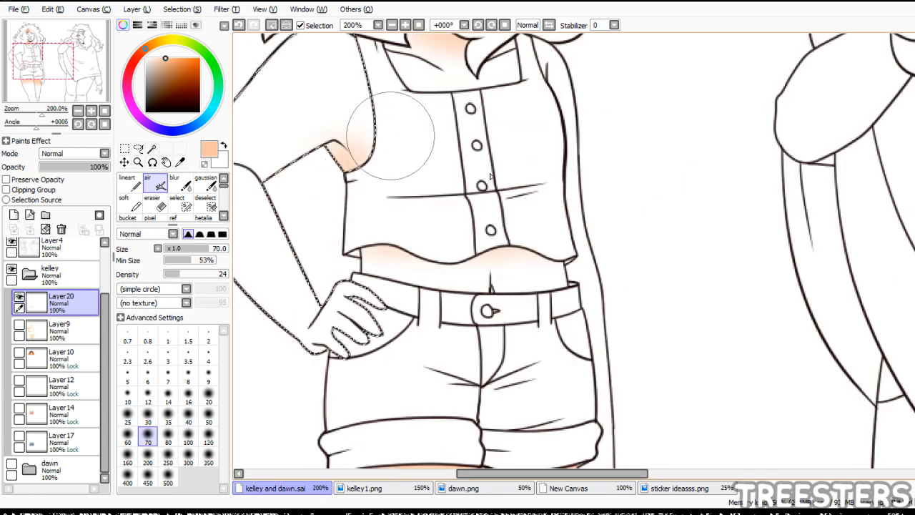
drag(388, 137, 344, 183)
click(273, 25)
drag(76, 68, 76, 38)
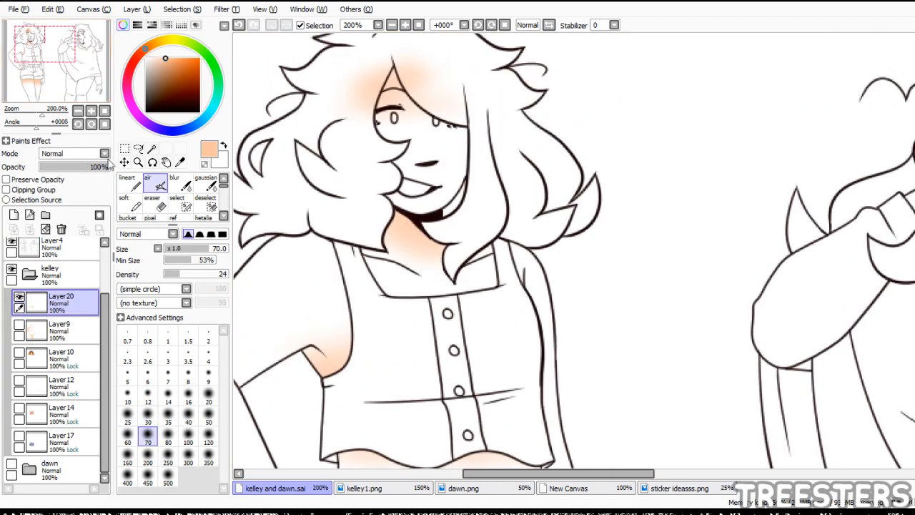
- Show Layer9 and set Layer20 to a clipped Multiply layer at 48% opacity
click(19, 327)
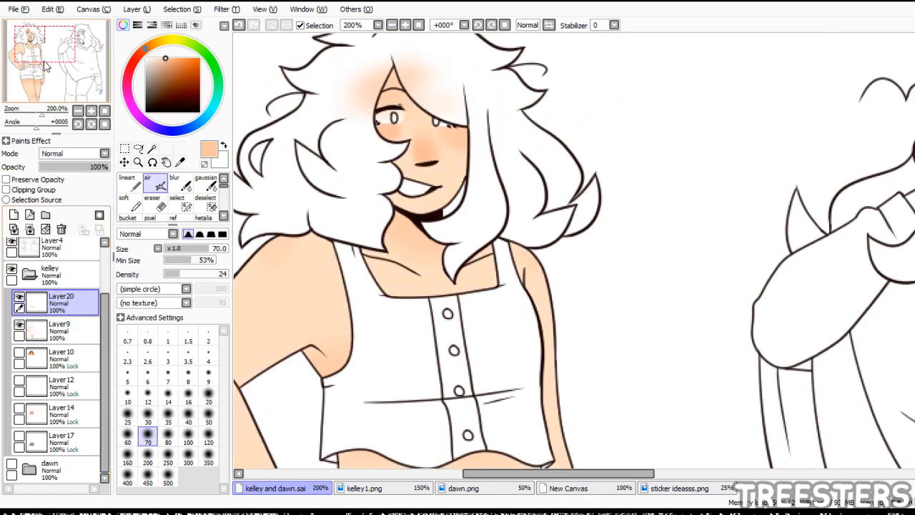
mouse_move(72, 71)
mouse_down()
mouse_move(75, 115)
mouse_move(78, 72)
mouse_up()
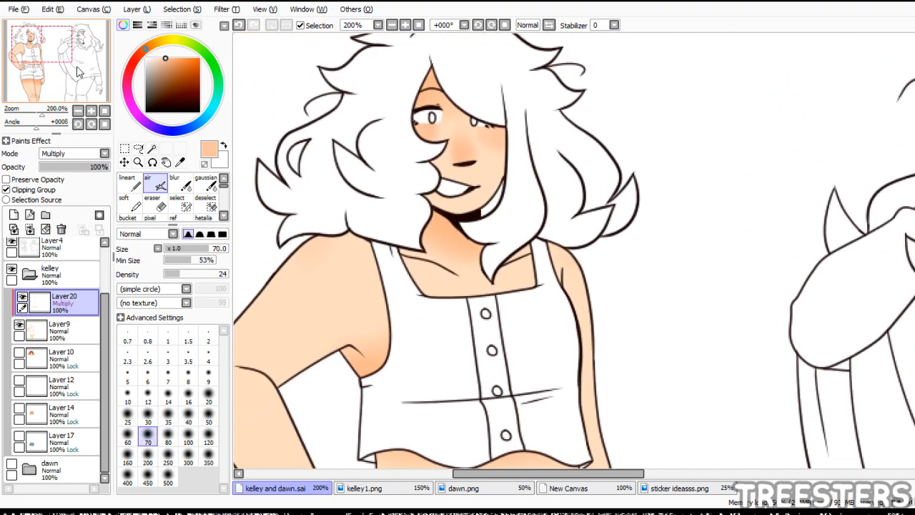
drag(97, 167, 75, 167)
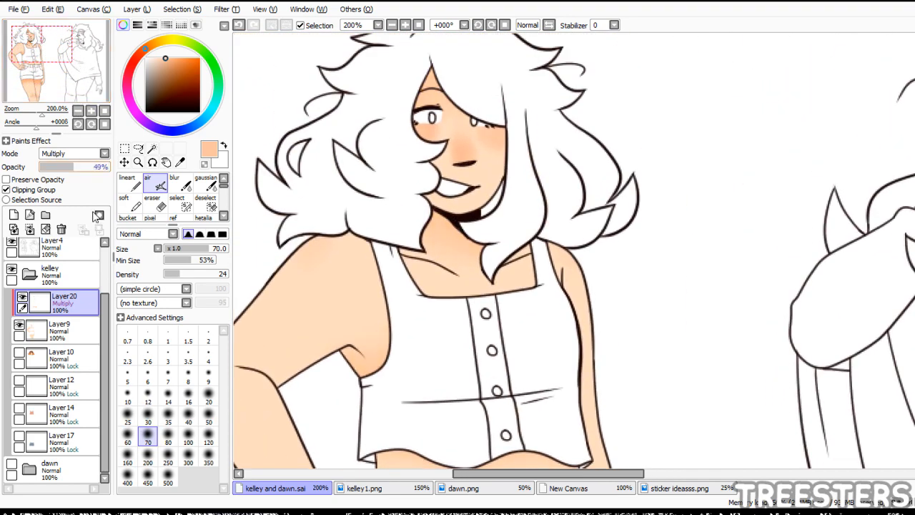
drag(94, 212, 87, 205)
drag(58, 63, 61, 68)
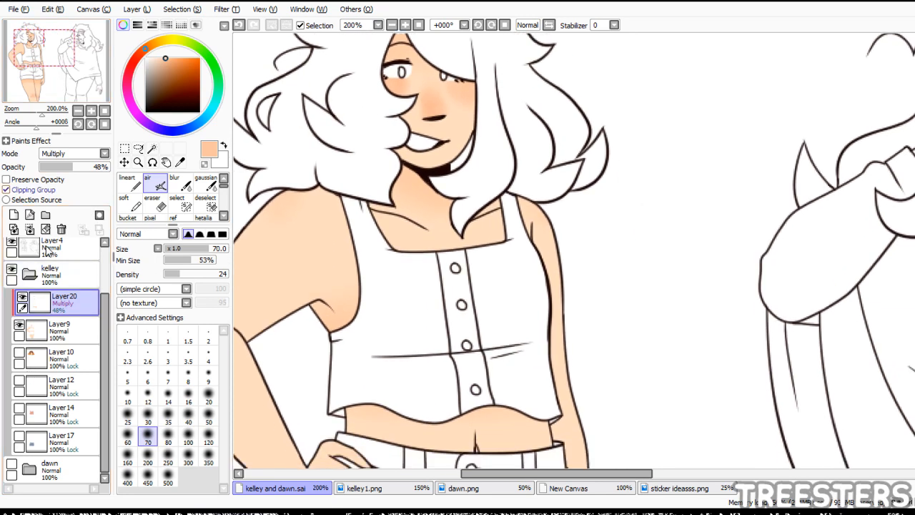
- Unclip and hide Layer20, hide the skin layer, and add a new layer directly above it
click(33, 190)
click(19, 296)
click(60, 332)
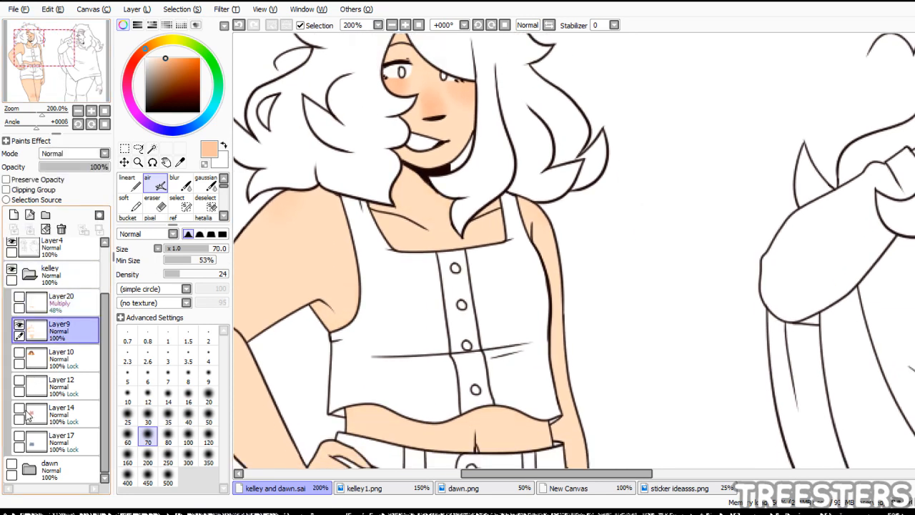
click(19, 325)
click(13, 214)
click(5, 189)
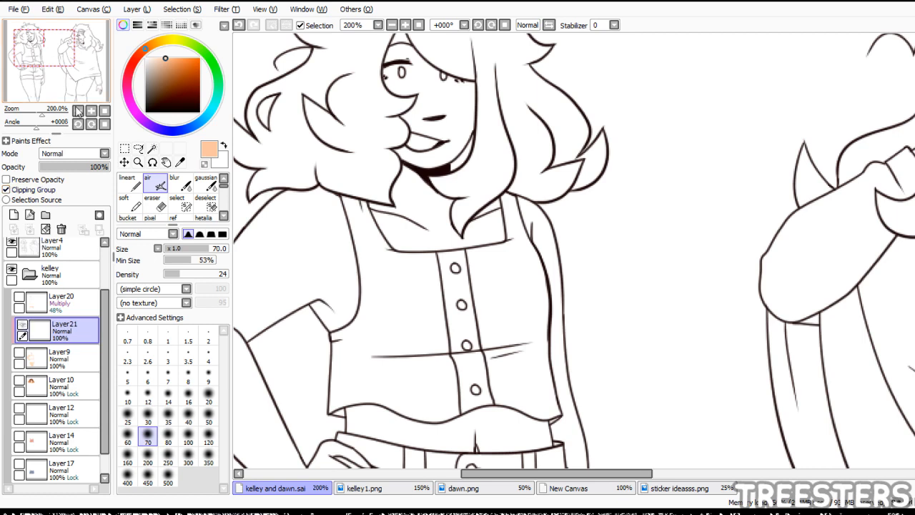
click(5, 190)
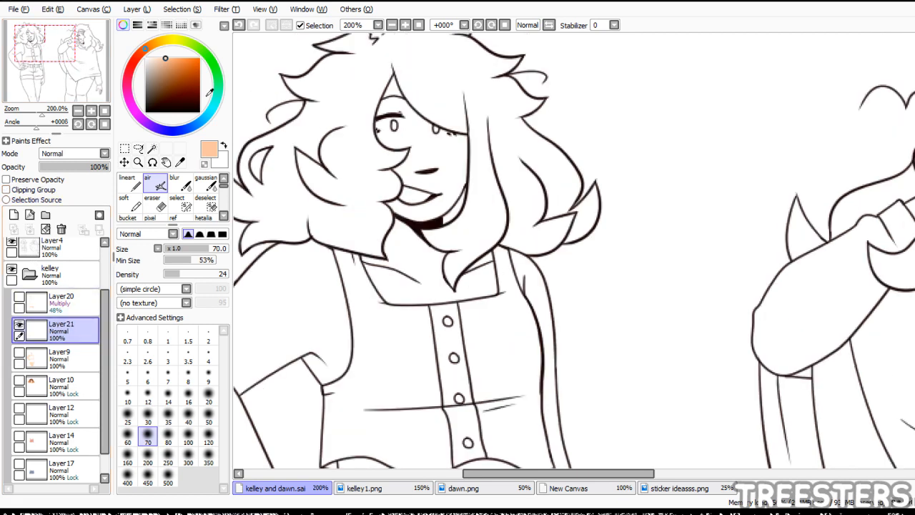
click(6, 190)
click(126, 183)
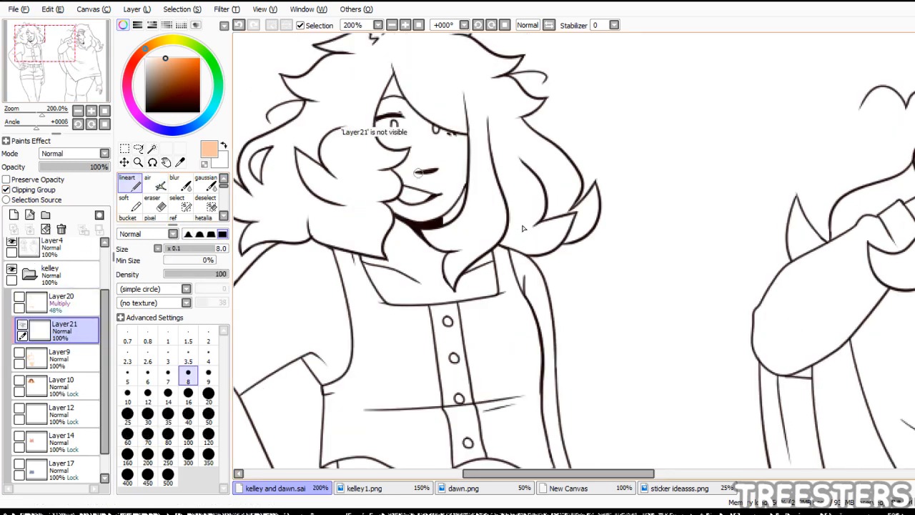
click(374, 167)
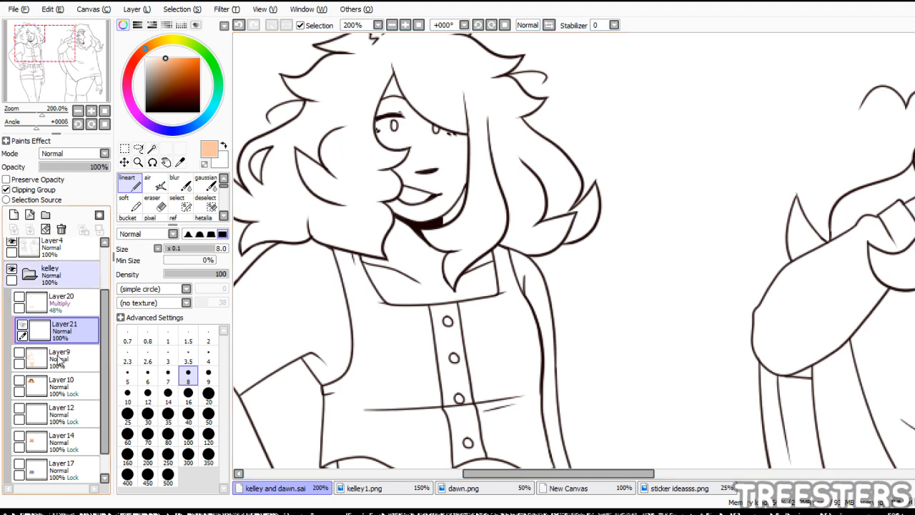
click(16, 190)
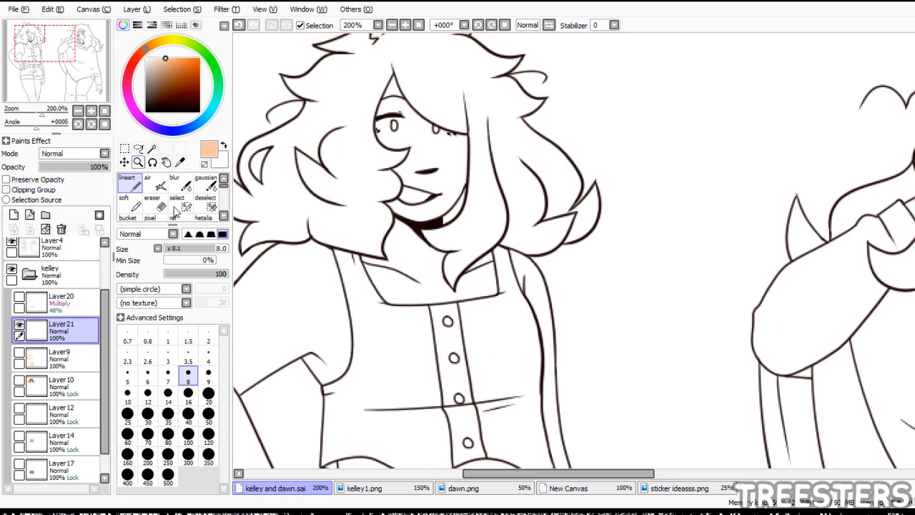
- Brush a test stroke of darker peach over the left-hand figure's brow with the lineart brush and show Layer9 for comparison
click(138, 162)
click(406, 76)
click(130, 183)
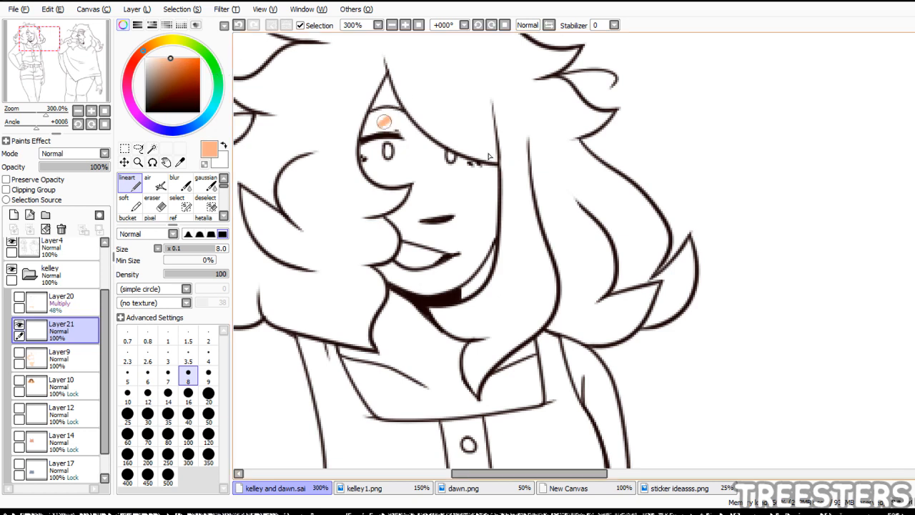
drag(373, 134, 418, 108)
click(19, 353)
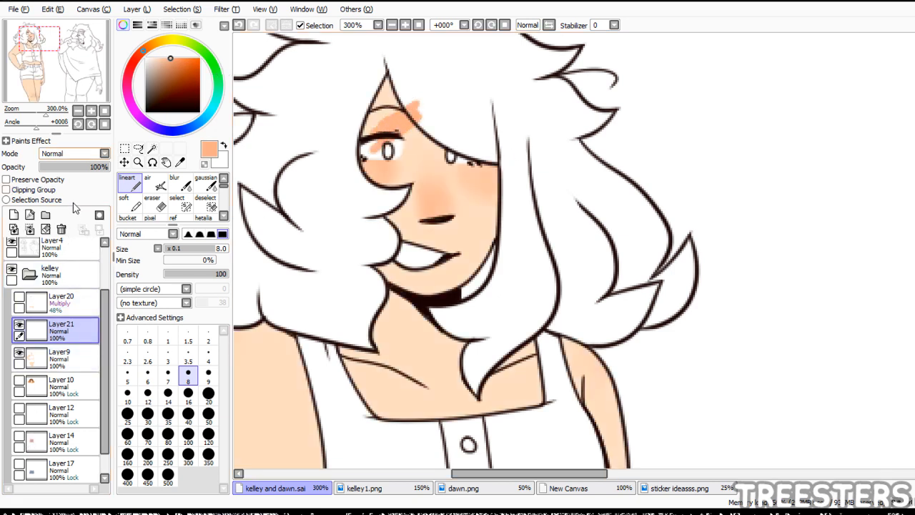
- Set Layer21's blending mode to Multiply and clear the test stroke from it
click(74, 154)
click(70, 176)
click(46, 229)
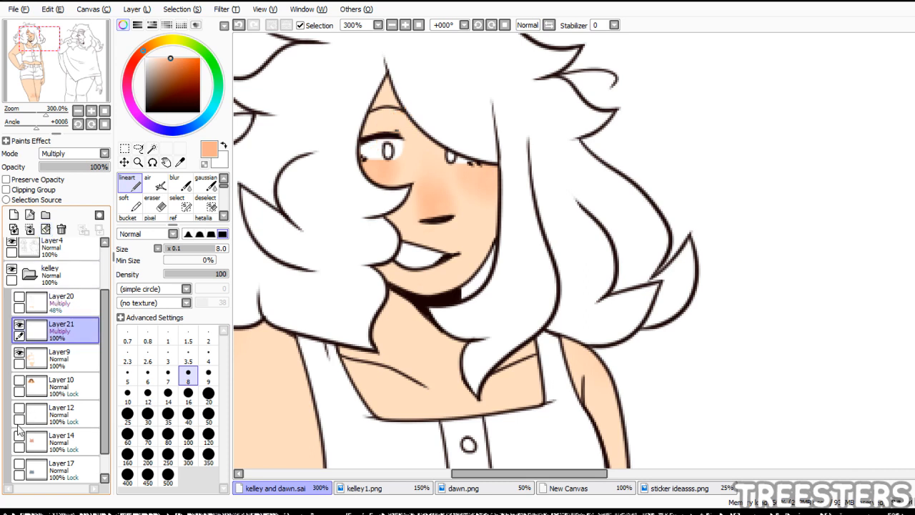
- Hide Layer9 and paint hard-edged peach shadows under the left-hand figure's fringe, around the eye, and on the neck, arms and fingers
click(19, 352)
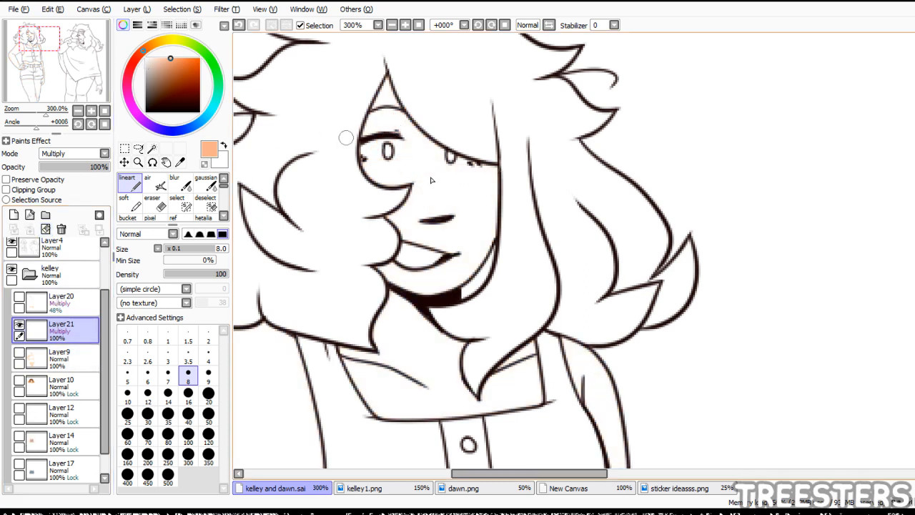
mouse_move(345, 137)
mouse_down()
mouse_move(429, 123)
mouse_move(358, 114)
mouse_move(392, 84)
mouse_move(375, 133)
mouse_move(447, 132)
mouse_move(526, 201)
mouse_up()
click(127, 393)
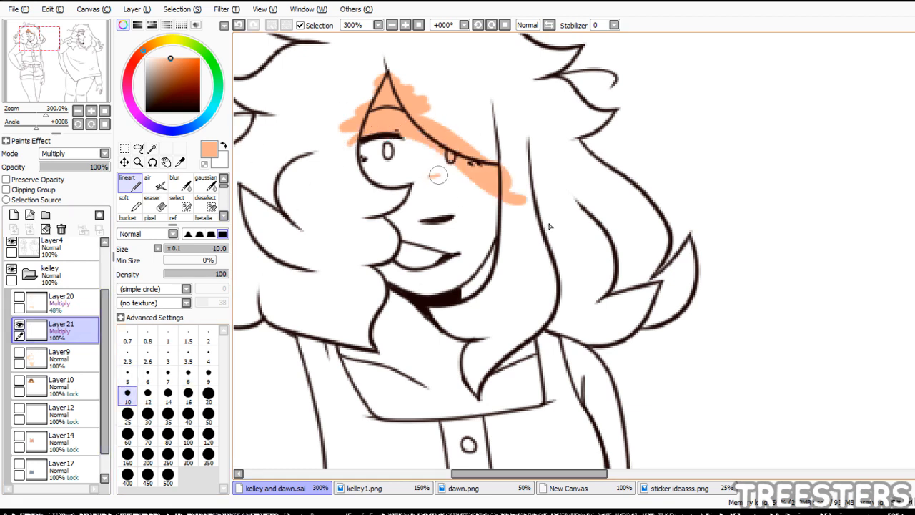
mouse_move(363, 145)
mouse_down()
mouse_move(376, 186)
mouse_move(366, 152)
mouse_move(393, 191)
mouse_up()
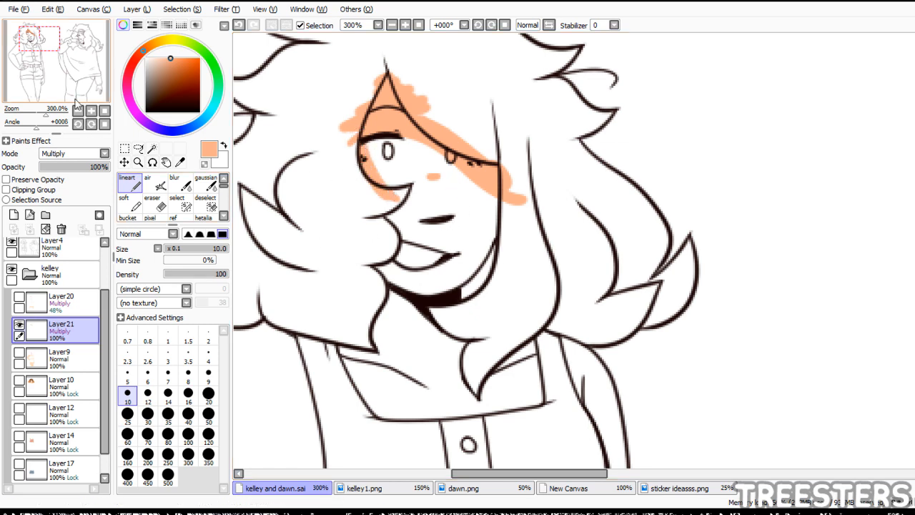
scroll(359, 231, down, 3)
mouse_move(379, 279)
mouse_down()
mouse_move(414, 212)
mouse_move(410, 233)
mouse_move(424, 224)
mouse_move(417, 266)
mouse_move(423, 192)
mouse_move(414, 197)
mouse_move(424, 181)
mouse_move(418, 215)
mouse_up()
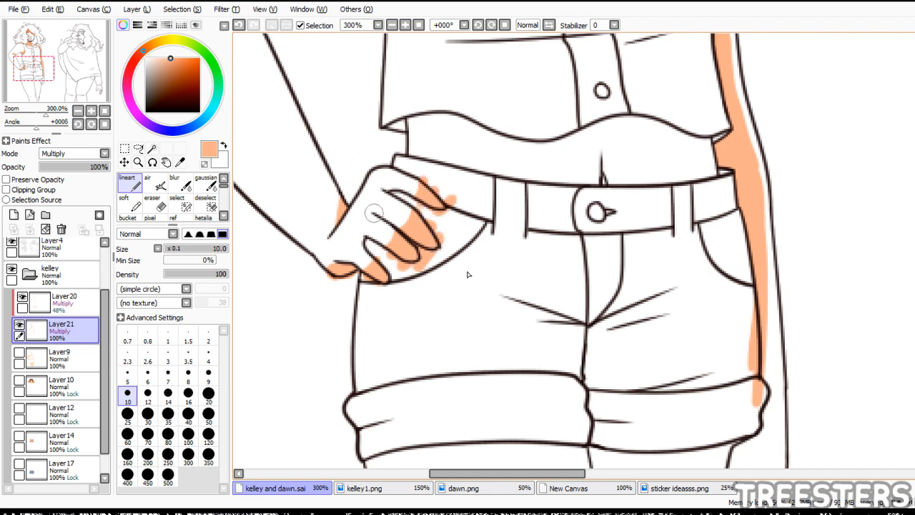
- Trim the shadow at the bent arm's elbow with the eraser at size 14
drag(70, 93, 77, 56)
key(e)
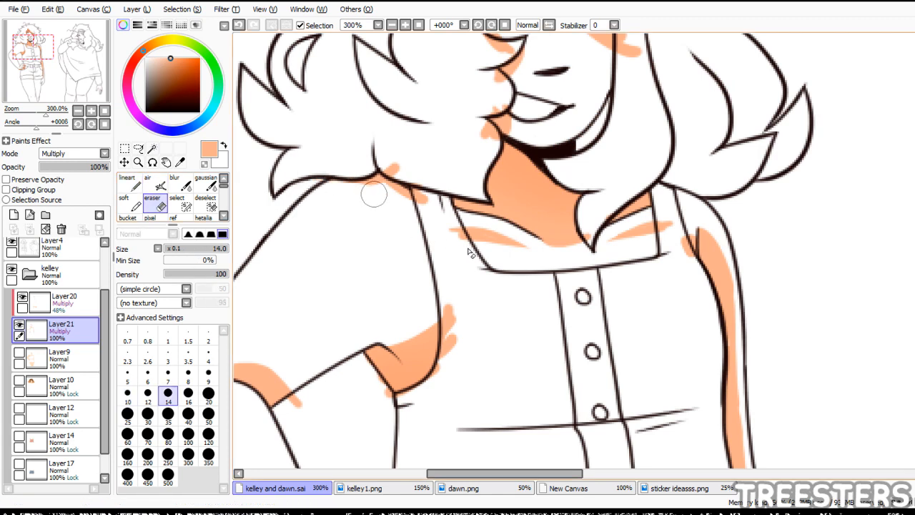
click(27, 52)
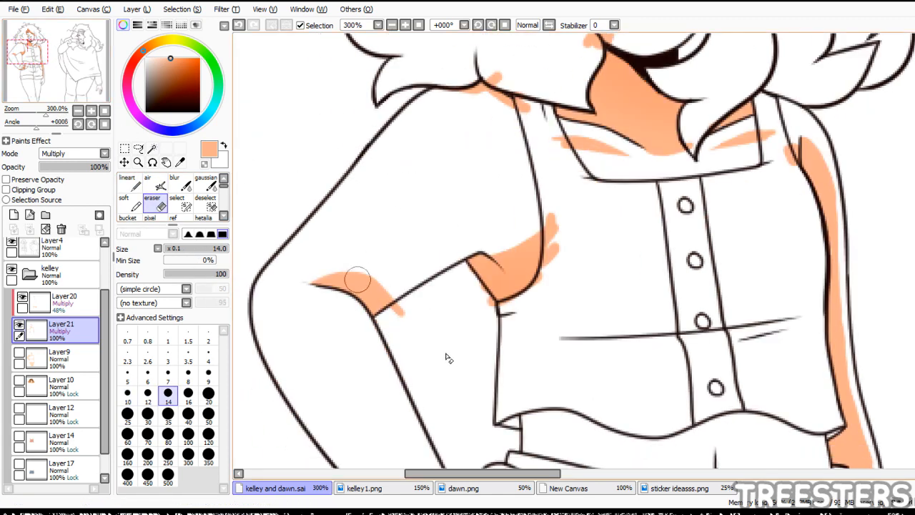
drag(295, 283, 392, 291)
drag(51, 60, 49, 56)
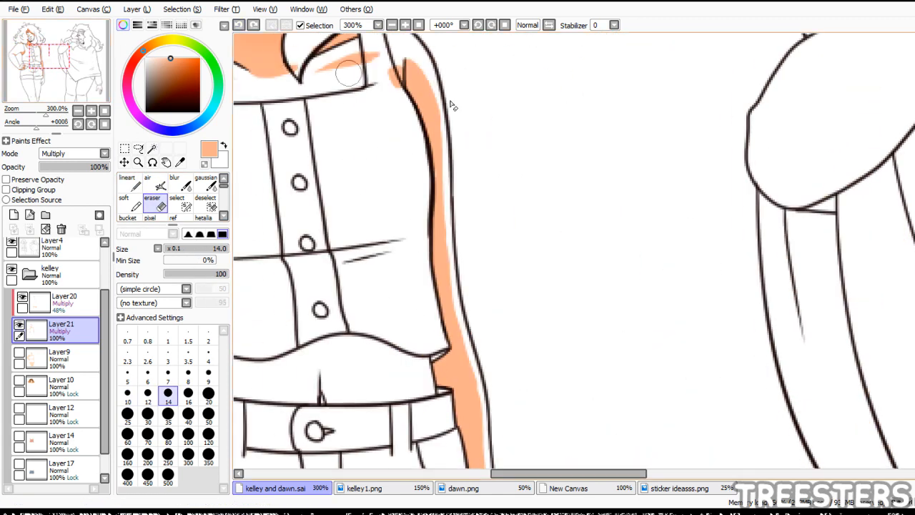
- Erase along the outer edge of the hanging arm's shadow to narrow and smooth it from shoulder to hip
drag(409, 54, 467, 326)
scroll(465, 250, down, 3)
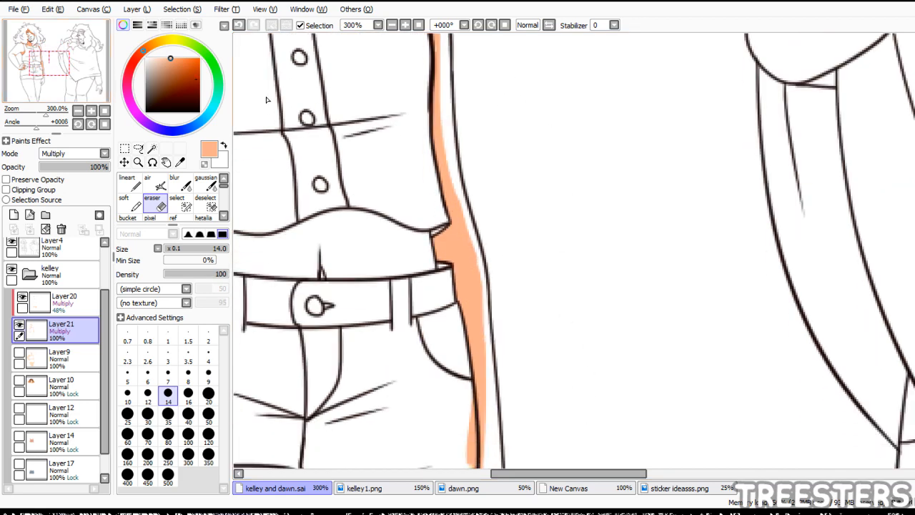
drag(457, 179, 493, 427)
- Paint a peach shadow on the hanging hand's inner palm and fingers with the lineart brush at size 10
drag(49, 63, 47, 80)
click(130, 183)
drag(508, 274, 497, 306)
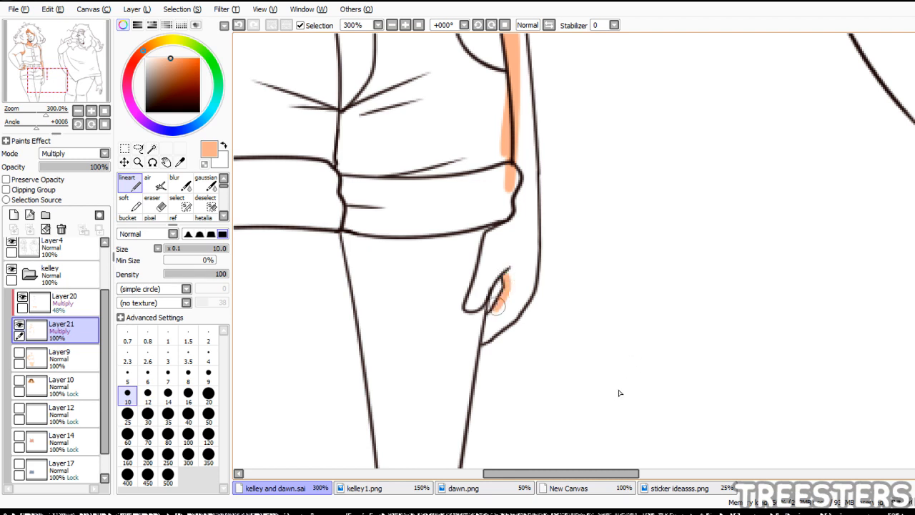
drag(508, 274, 479, 339)
mouse_move(507, 271)
mouse_down()
mouse_move(501, 345)
mouse_move(499, 329)
mouse_move(480, 344)
mouse_up()
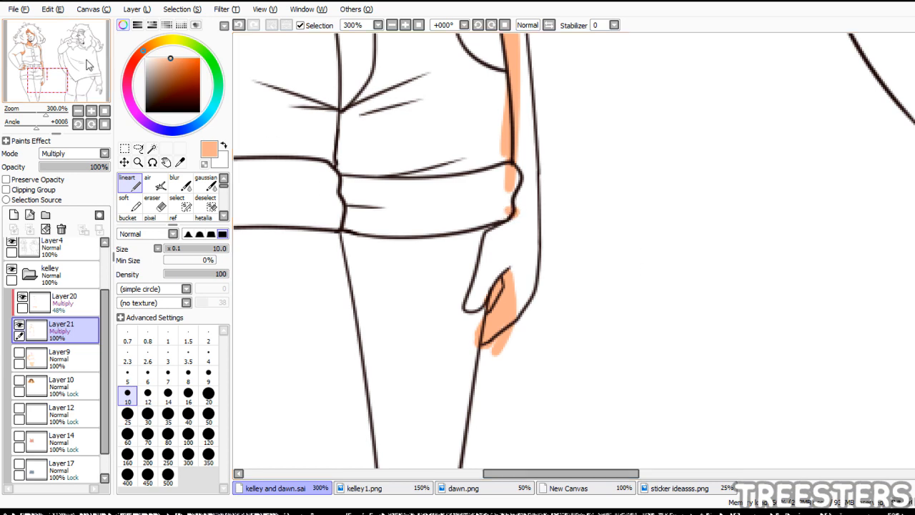
- Outline and fill a peach shadow on the left-hand figure's bare midriff beneath the wavy hem of the top
drag(46, 75, 37, 62)
mouse_move(343, 227)
mouse_down()
mouse_move(439, 234)
mouse_move(400, 218)
mouse_up()
drag(484, 237, 608, 221)
mouse_move(538, 233)
mouse_down()
mouse_move(541, 277)
mouse_move(558, 271)
mouse_up()
drag(622, 236, 595, 291)
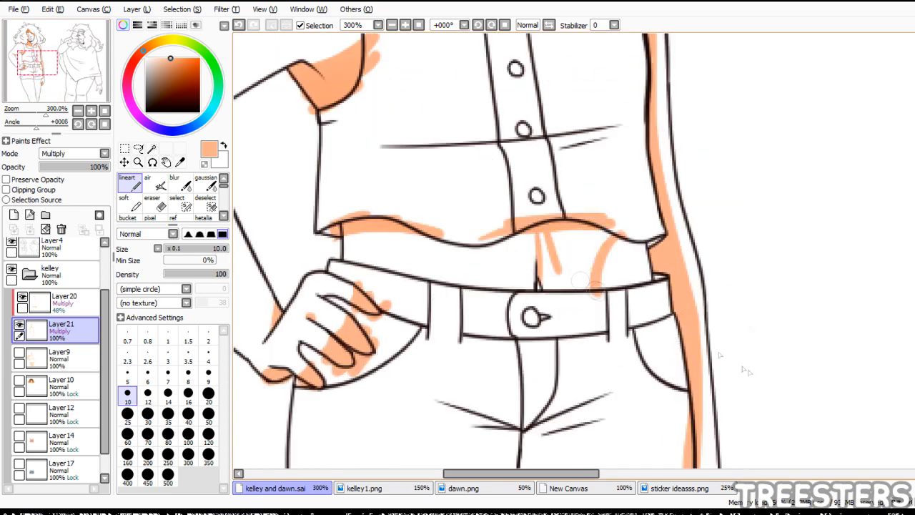
key(g)
click(577, 271)
key(n)
drag(627, 240, 606, 298)
drag(523, 241, 541, 292)
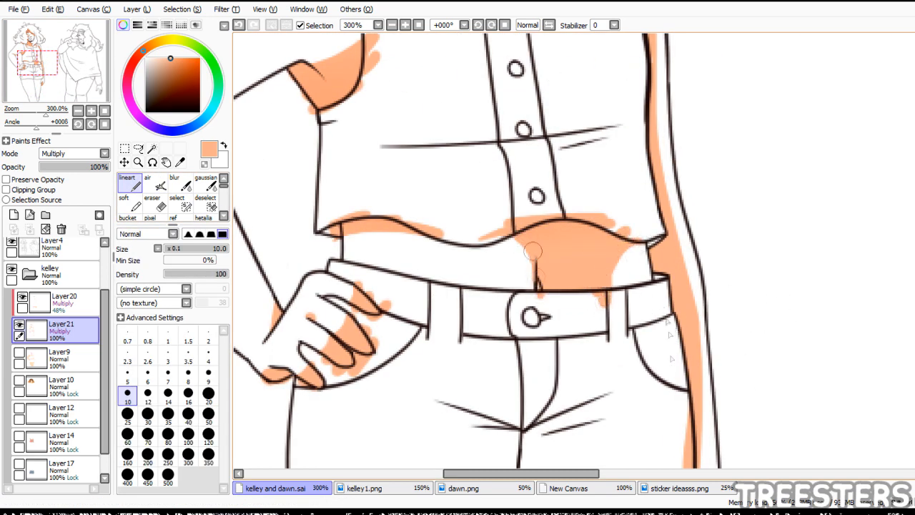
- Extend the midriff shadow towards the waist's outer side and trim its edge with the eraser at size 14
drag(634, 245, 623, 295)
drag(635, 233, 648, 281)
click(155, 203)
drag(649, 247, 651, 280)
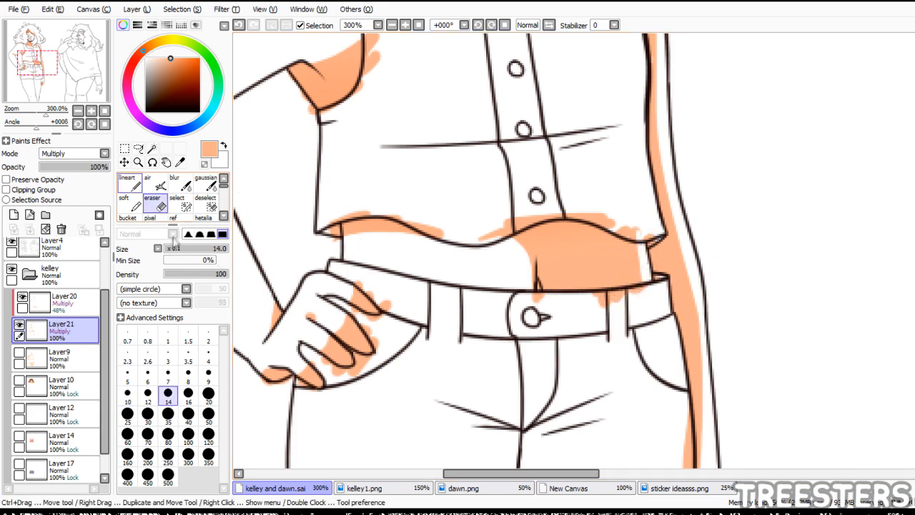
- Draw curved shadow edges across both of the left-hand figure's legs and fill the areas up to the shorts' cuffs with peach
click(130, 184)
drag(38, 63, 37, 87)
drag(308, 210, 534, 180)
drag(564, 394, 655, 419)
click(129, 204)
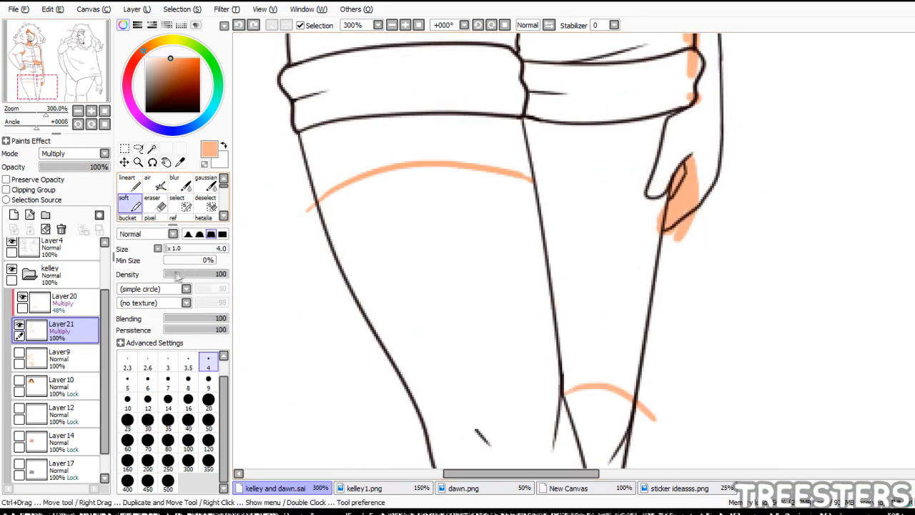
click(128, 218)
click(457, 143)
click(582, 215)
- Add small peach shadow marks at the knees with the lineart brush and fill the shadow below the rear leg's knee
click(129, 184)
drag(37, 86, 39, 91)
drag(441, 344, 457, 359)
drag(520, 355, 542, 352)
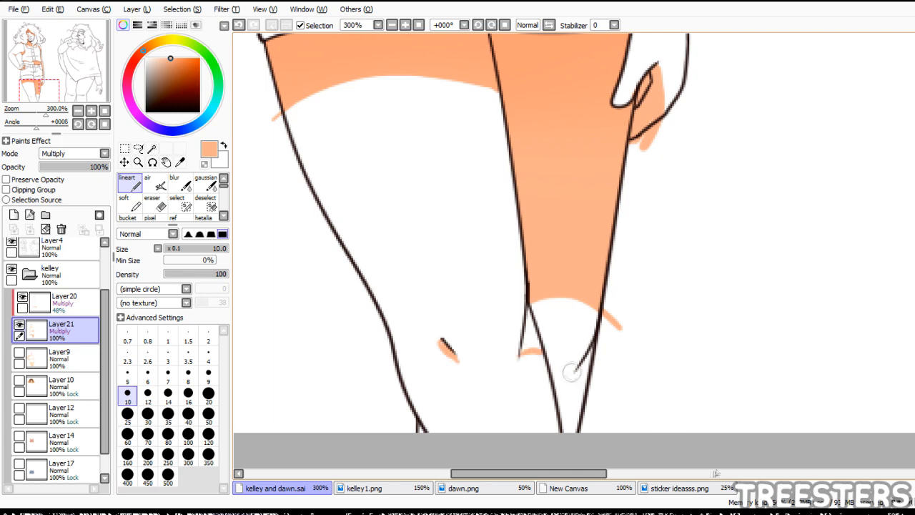
click(128, 217)
click(569, 397)
click(129, 184)
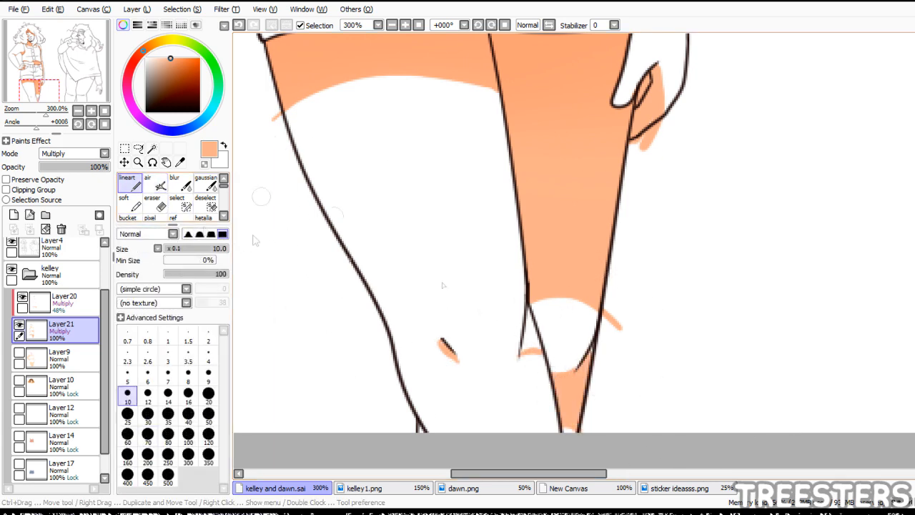
drag(598, 337, 614, 356)
click(128, 217)
click(129, 184)
- Show Layer9 and clip the hard-edged shadows on Layer21 to it
drag(46, 115, 33, 114)
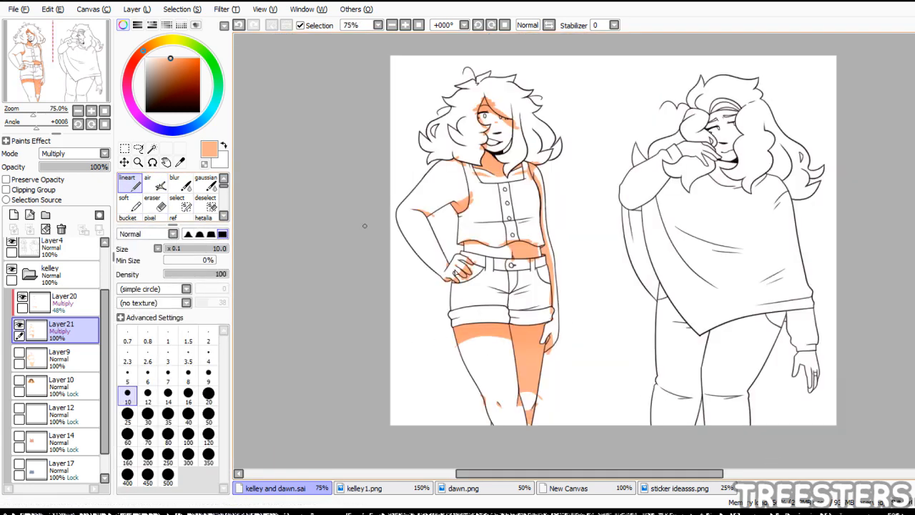
click(20, 354)
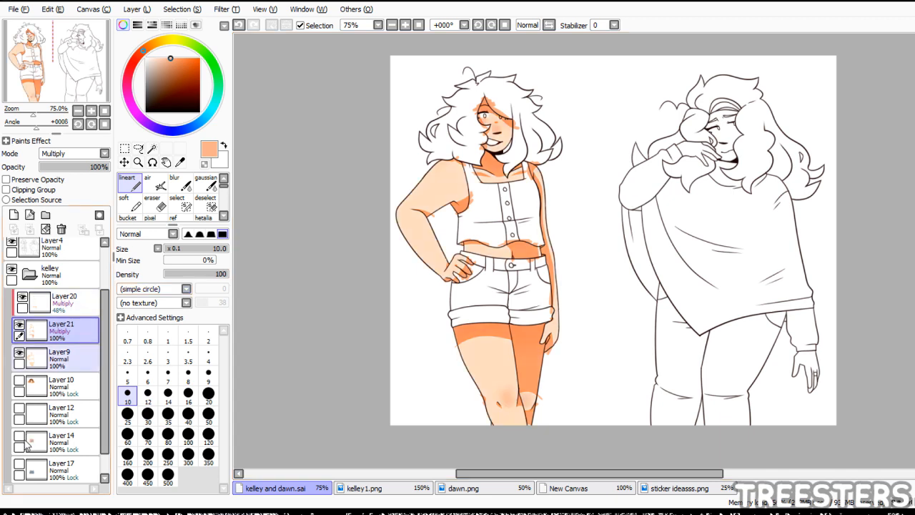
click(44, 189)
drag(74, 42, 83, 39)
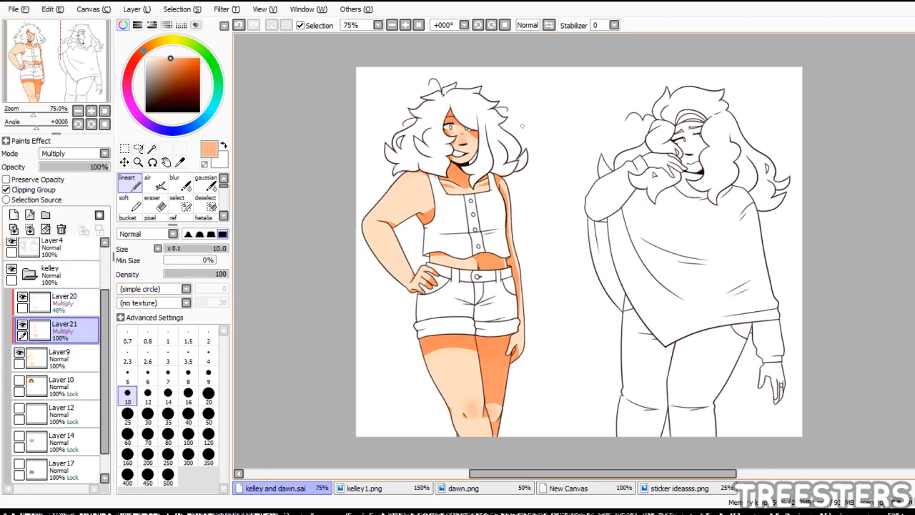
- Lower the opacity of Layer21 to 36% and of Layer20 to 28%
drag(126, 210, 102, 216)
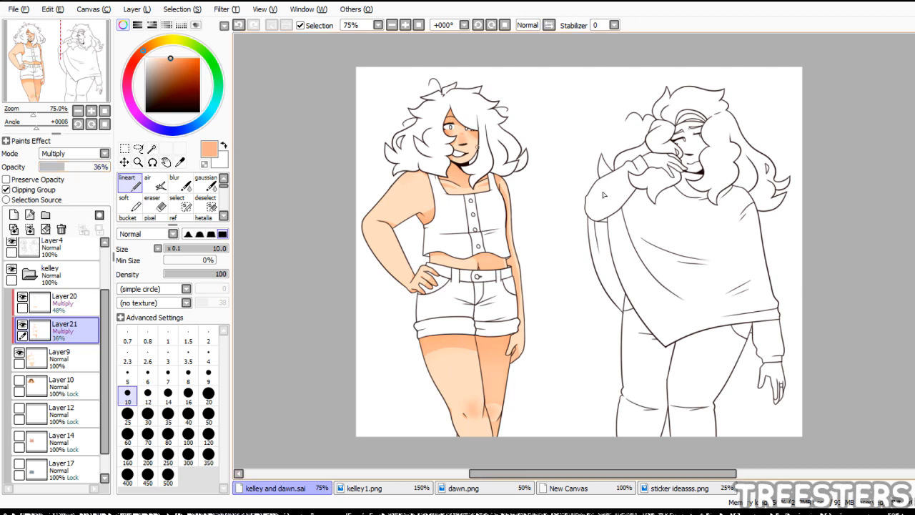
click(63, 302)
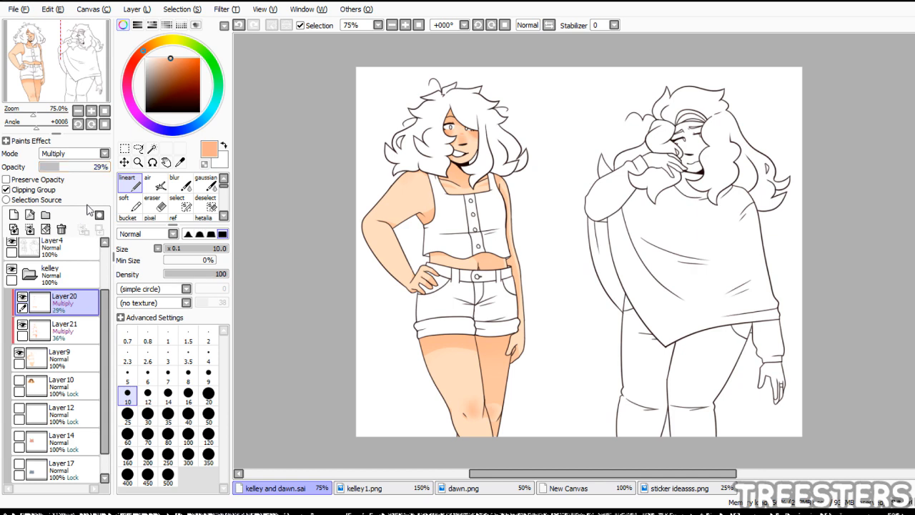
click(59, 169)
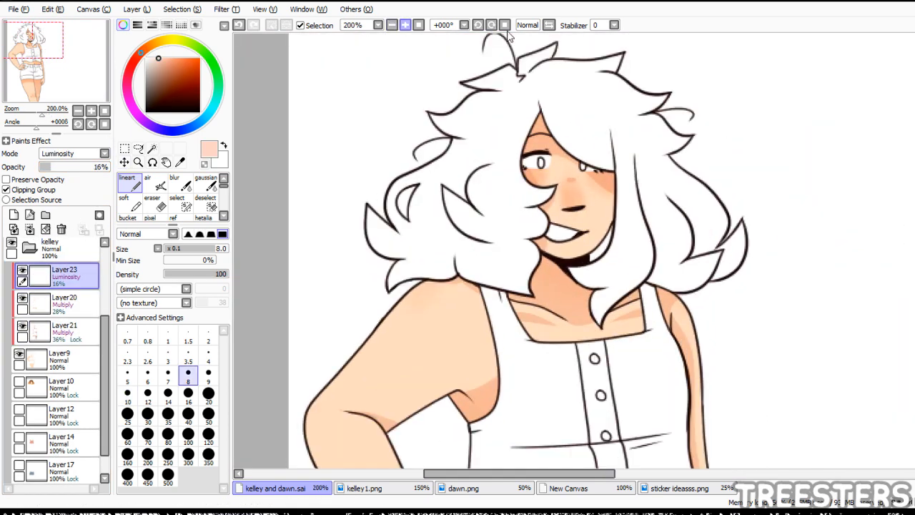
- Dot yellower pale-peach highlights on the left-hand figure's cheeks and nose on Layer23, and soften them with the blur brush at size 7
drag(141, 52, 150, 46)
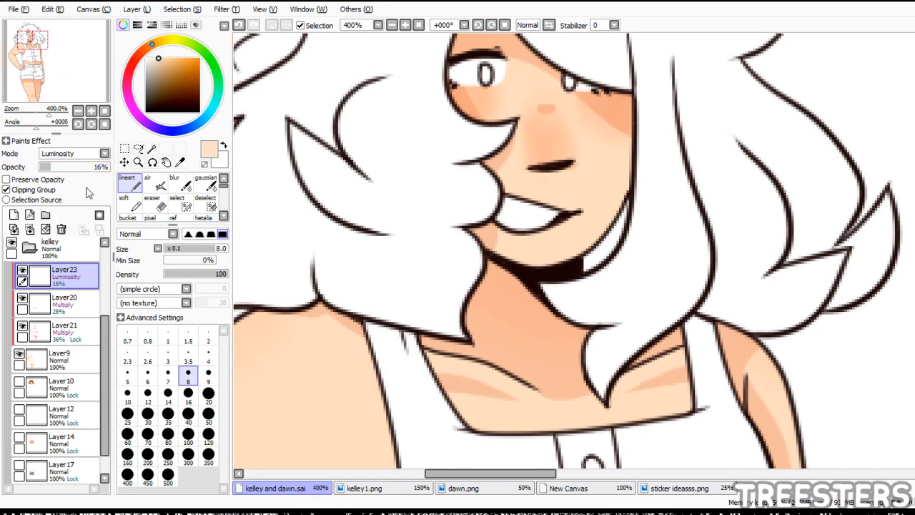
drag(68, 74, 76, 62)
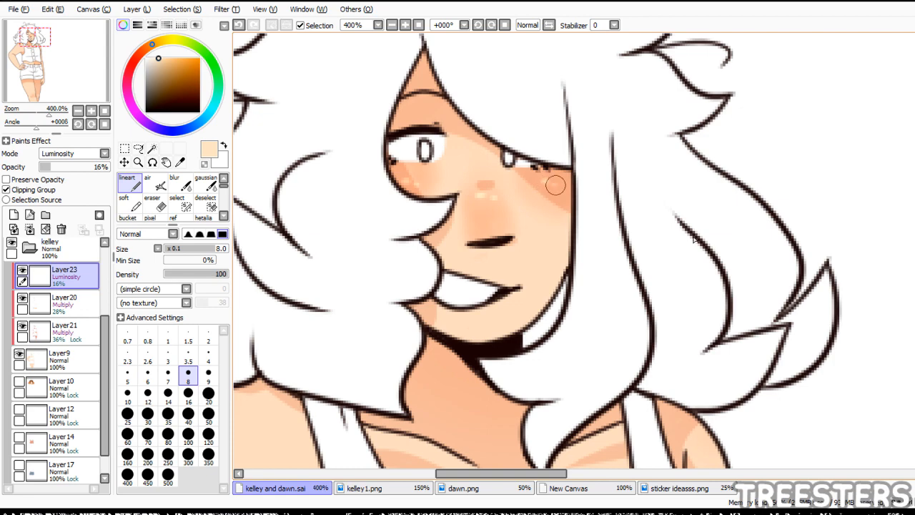
scroll(500, 41, down, 3)
scroll(502, 40, up, 2)
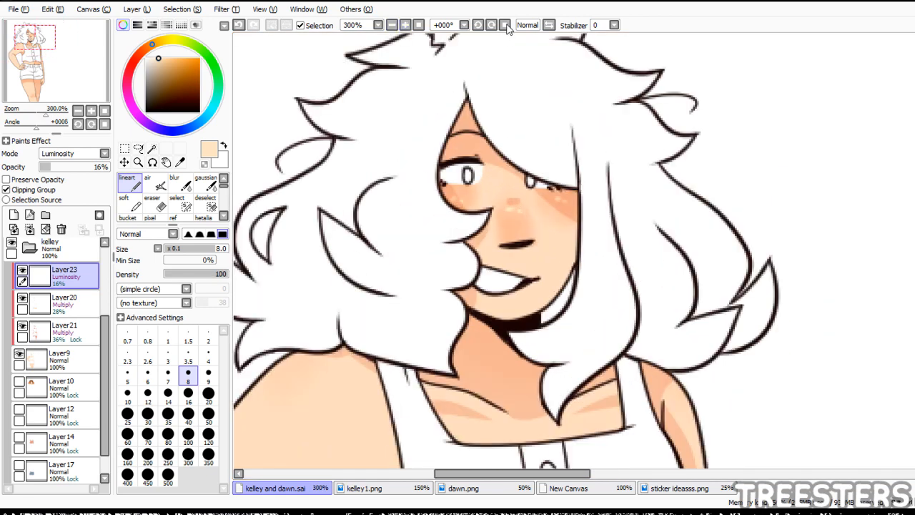
click(180, 183)
drag(68, 66, 93, 94)
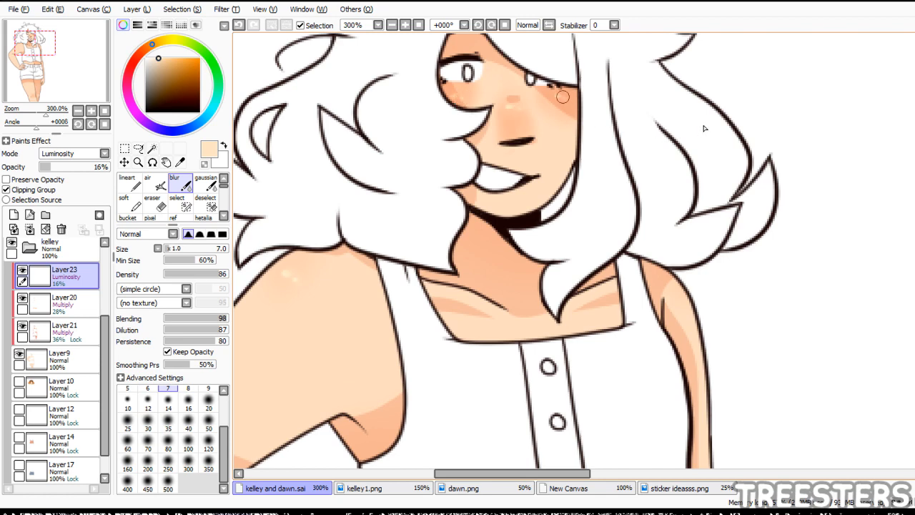
- Add a new clipped layer above Layer23 and airbrush pale peach light onto the left-hand figure's bent arm and legs at size 70
click(41, 91)
click(391, 25)
click(392, 25)
drag(39, 95, 65, 24)
click(14, 214)
click(159, 184)
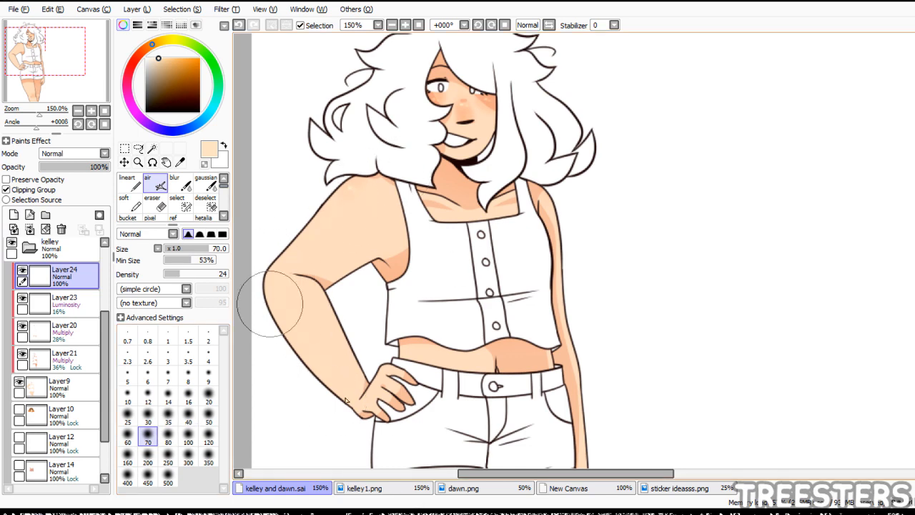
click(45, 91)
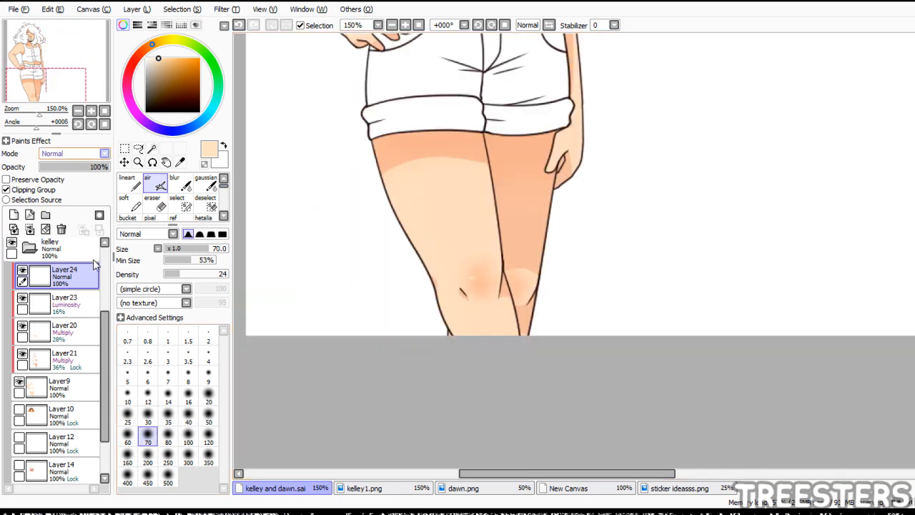
- Set Layer24 to Luminosity blending at 37% opacity
click(82, 214)
drag(64, 80, 70, 23)
click(74, 167)
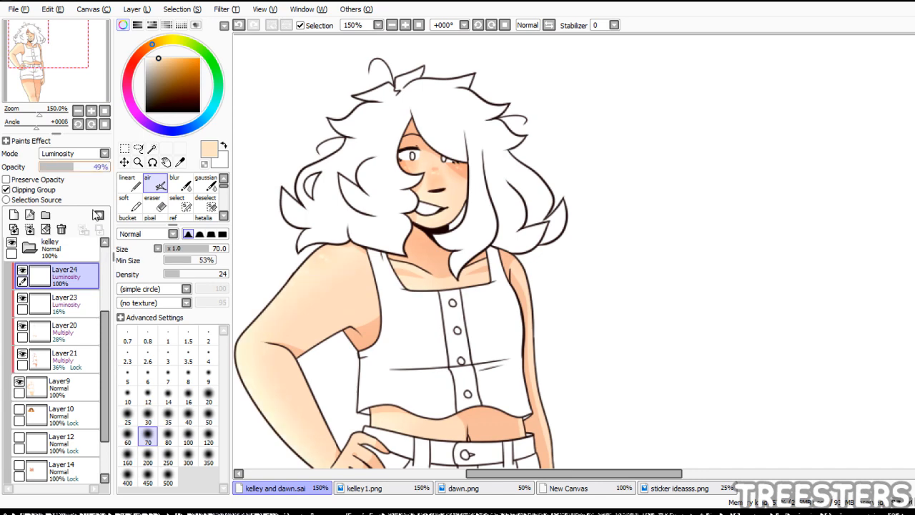
click(46, 51)
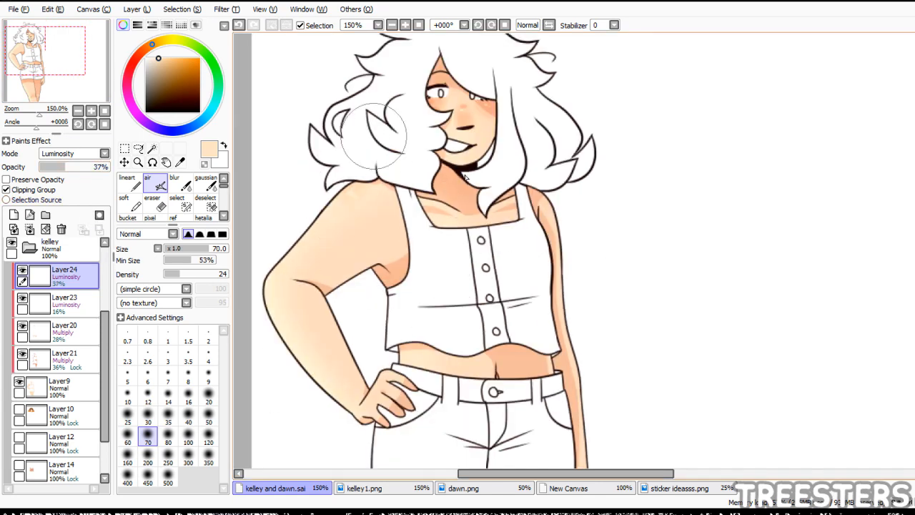
- Collapse the kelley folder and clip the right-hand figure's airbrushed Layer25 to the skin as a Multiply layer at 57% opacity
click(29, 247)
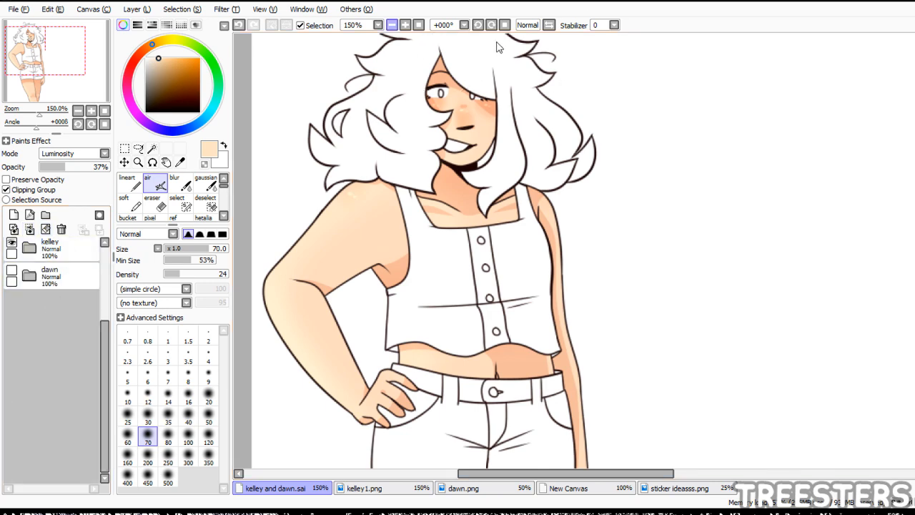
scroll(408, 81, down, 3)
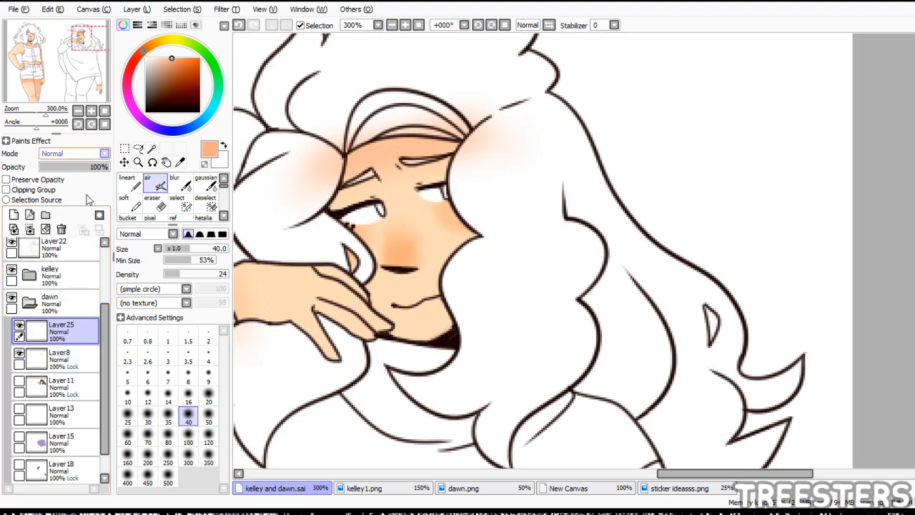
click(75, 177)
click(30, 191)
drag(75, 90, 71, 95)
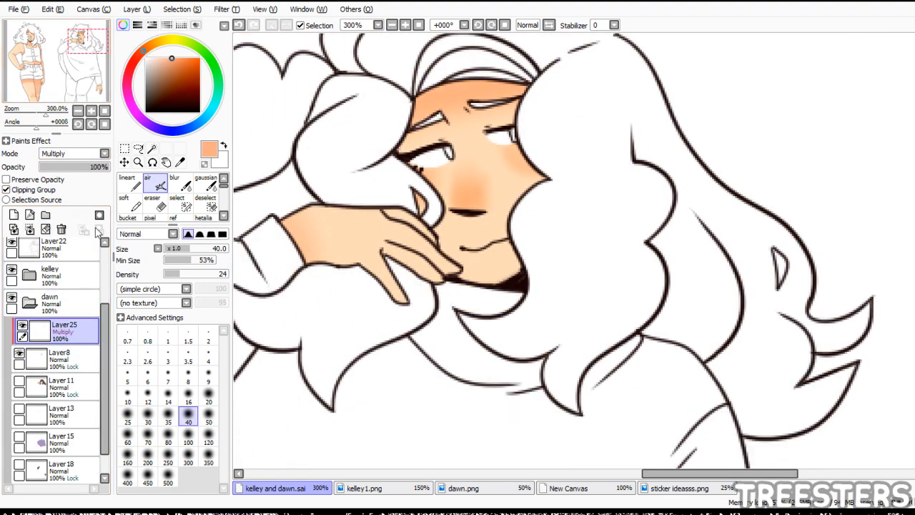
drag(77, 167, 82, 167)
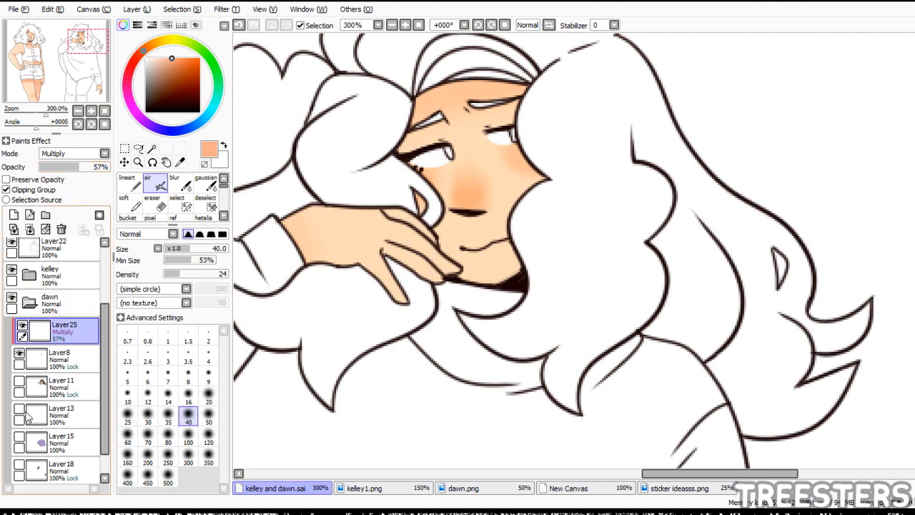
- Hide Layer25 and insert a new clipped layer directly above Layer8 in the dawn folder
click(22, 325)
click(63, 359)
click(13, 215)
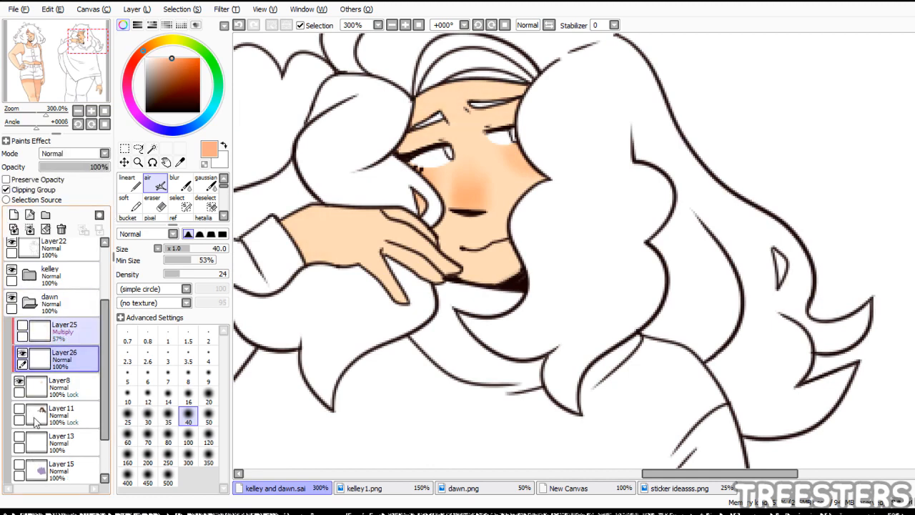
click(392, 25)
click(392, 25)
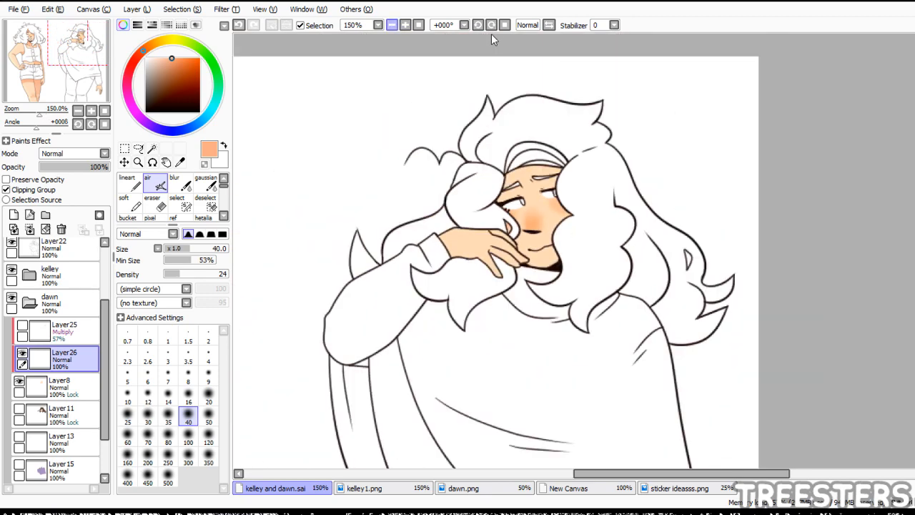
click(392, 25)
click(71, 57)
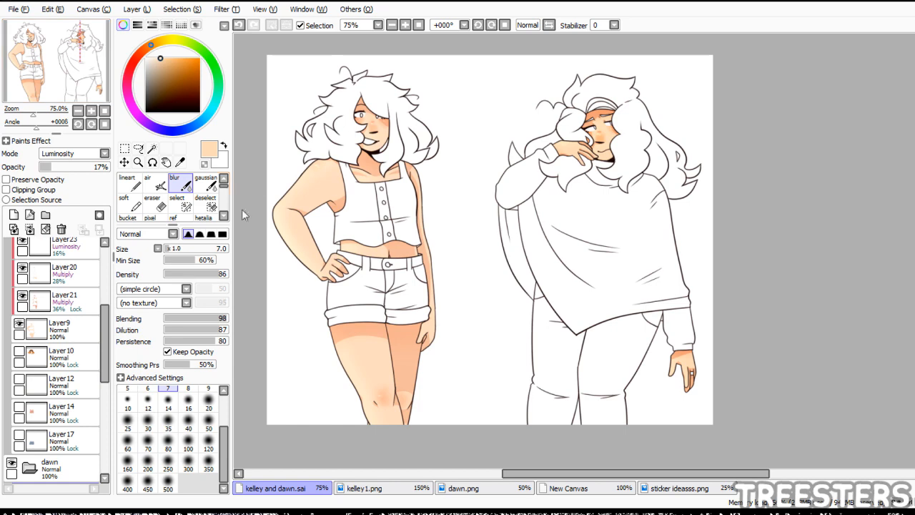
- Try a light orange-brown band across the left-hand figure's hair on Layer29 with the lineart brush at size 35
key(alt+space)
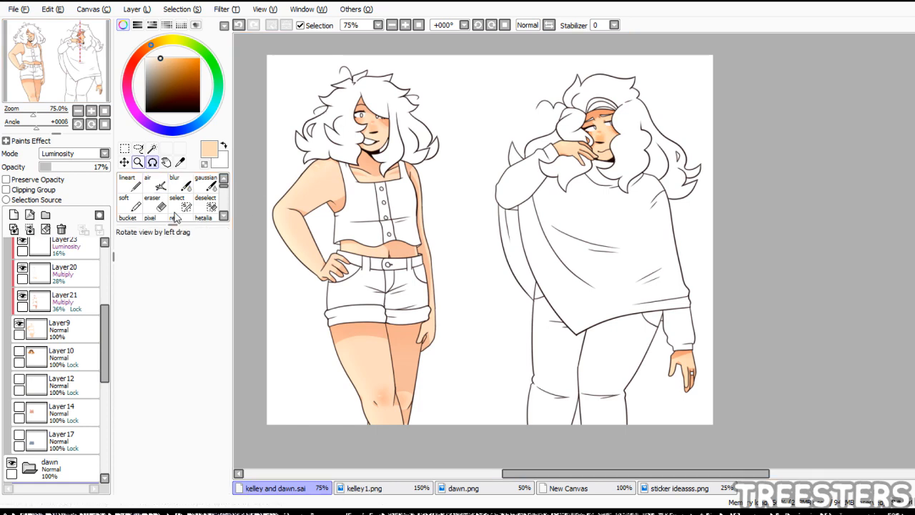
key(ctrl+space)
click(323, 113)
click(319, 111)
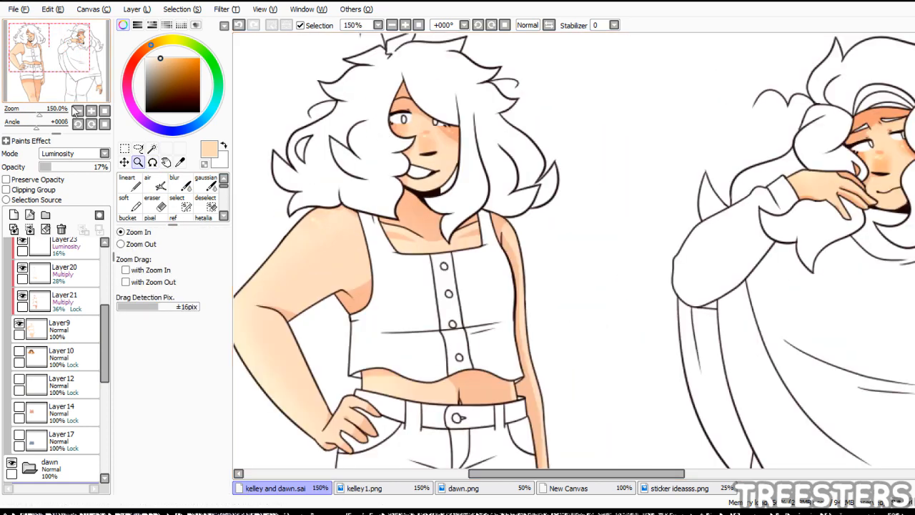
drag(72, 106, 43, 101)
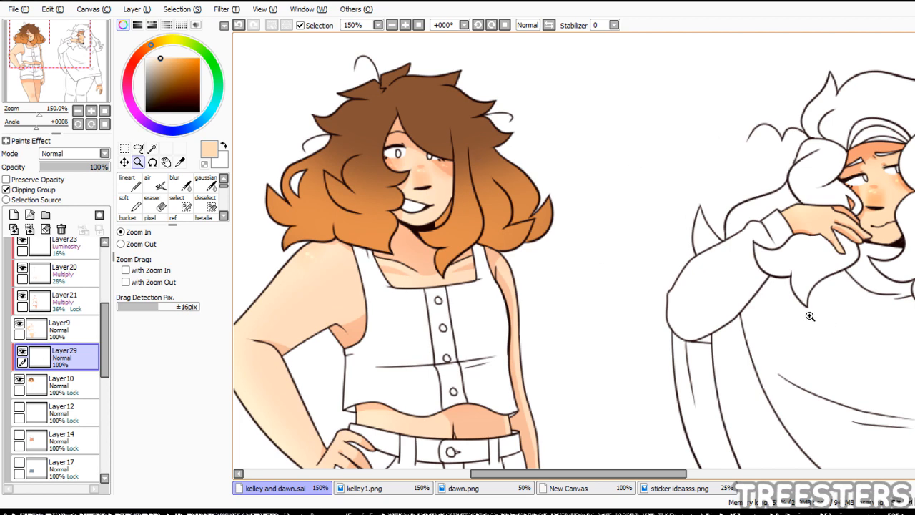
click(429, 161)
click(130, 184)
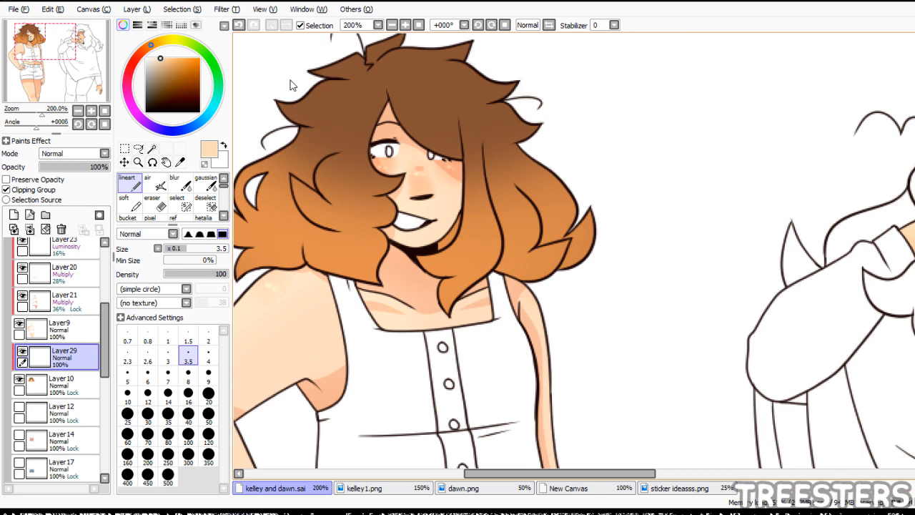
drag(75, 79, 71, 78)
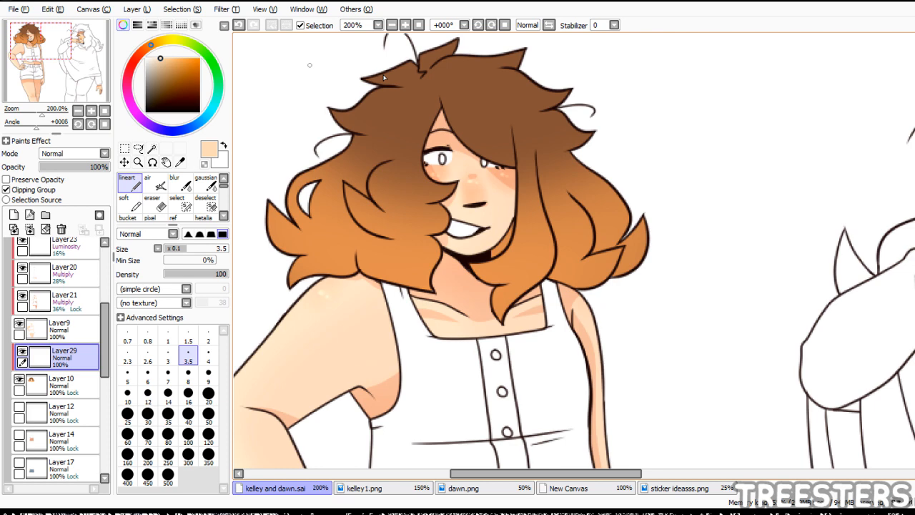
right_click(384, 78)
click(172, 66)
click(168, 417)
mouse_move(345, 161)
mouse_down()
mouse_move(382, 148)
mouse_move(421, 189)
mouse_up()
mouse_move(504, 141)
mouse_down()
mouse_move(500, 204)
mouse_move(511, 203)
mouse_up()
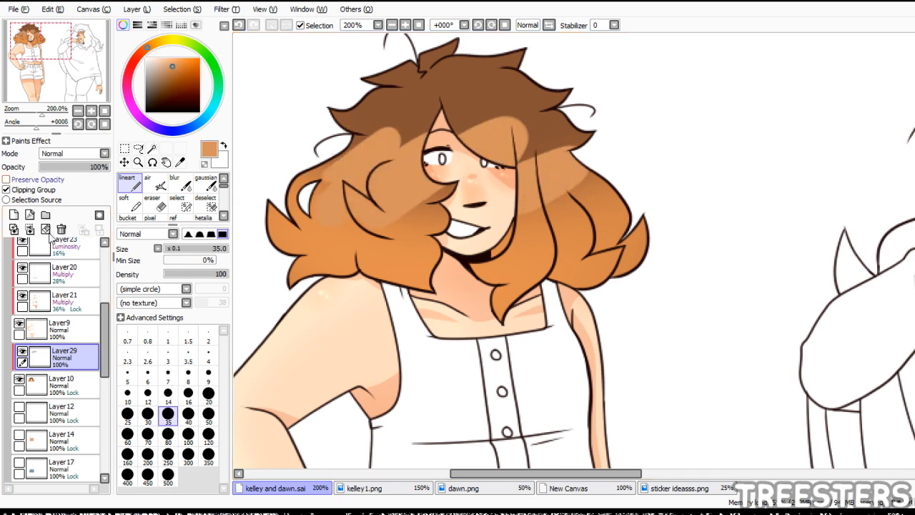
- Set Layer29 to Multiply at 46% opacity and clear the strokes painted on it
click(75, 230)
click(70, 167)
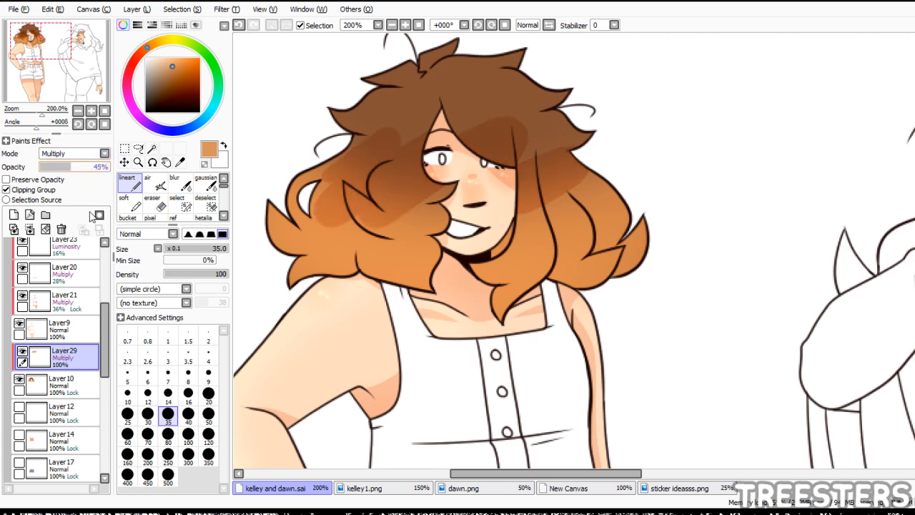
click(45, 230)
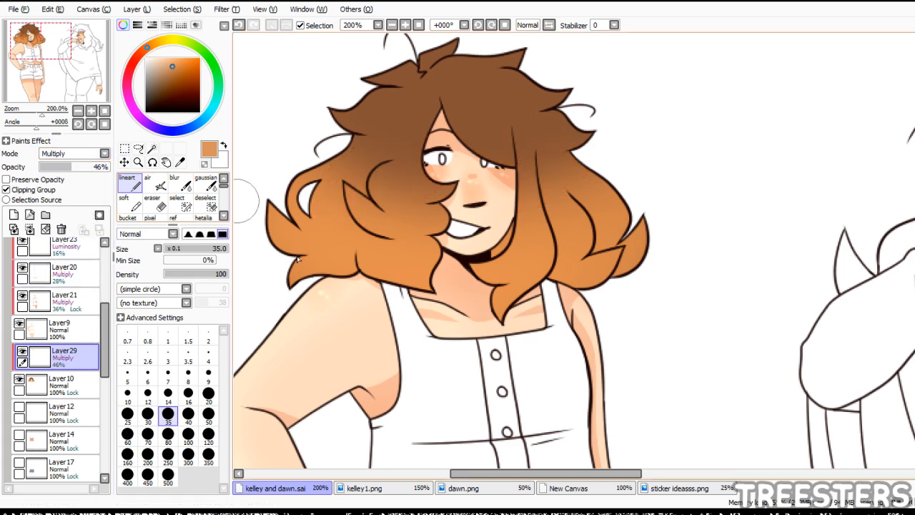
- Hide the base hair colour on Layer10 and set the lineart brush to size 3.5 for shading on Layer29
click(20, 379)
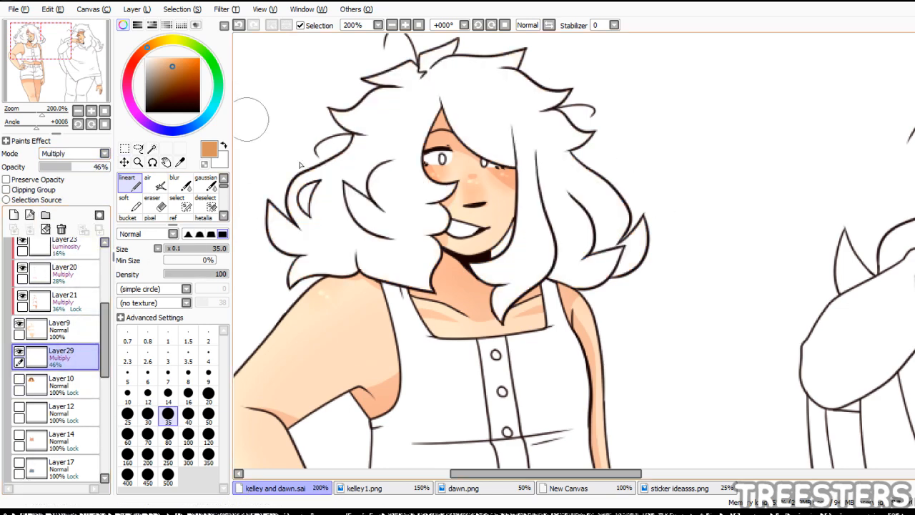
click(139, 162)
click(454, 241)
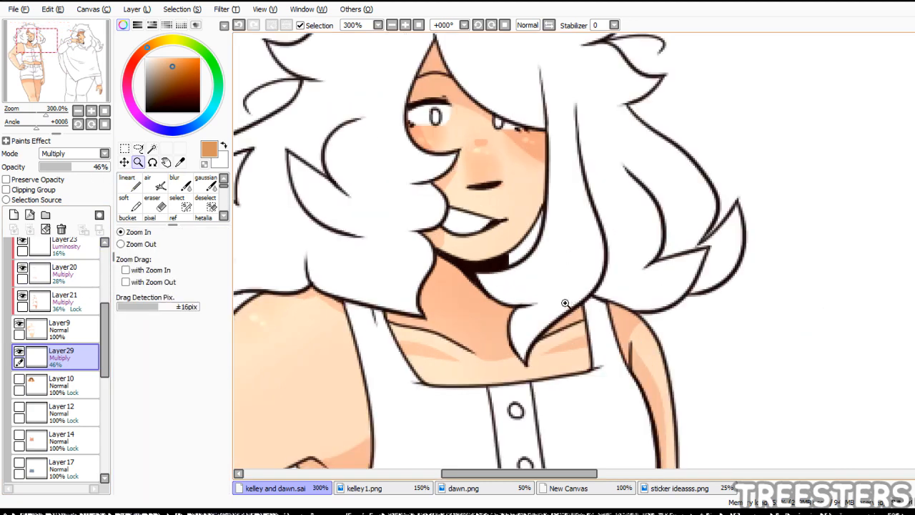
click(440, 241)
click(429, 243)
click(130, 184)
click(188, 361)
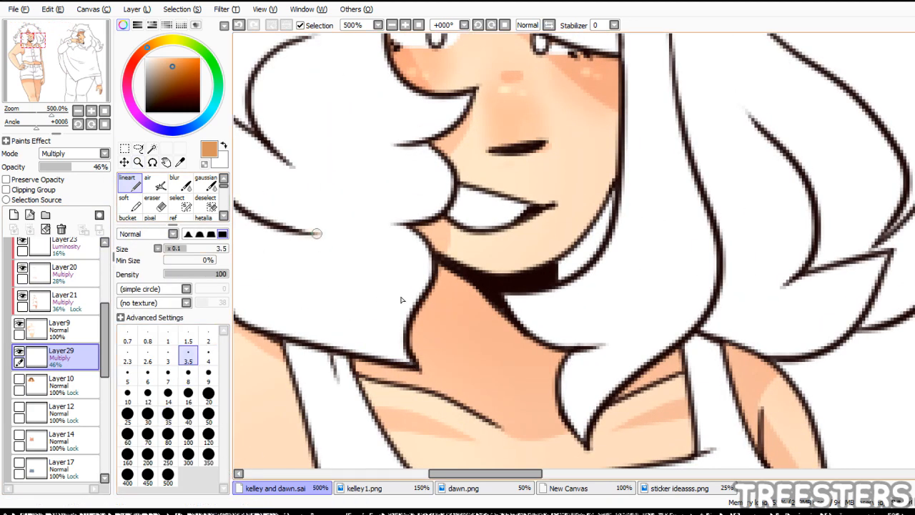
- Outline a curved shadow on the left-hand figure's hair lock below the large curl, bucket-fill it and clean its upper edge
drag(317, 233, 354, 228)
mouse_move(299, 232)
mouse_down()
mouse_move(376, 252)
mouse_move(347, 317)
mouse_move(417, 362)
mouse_up()
key(ctrl+z)
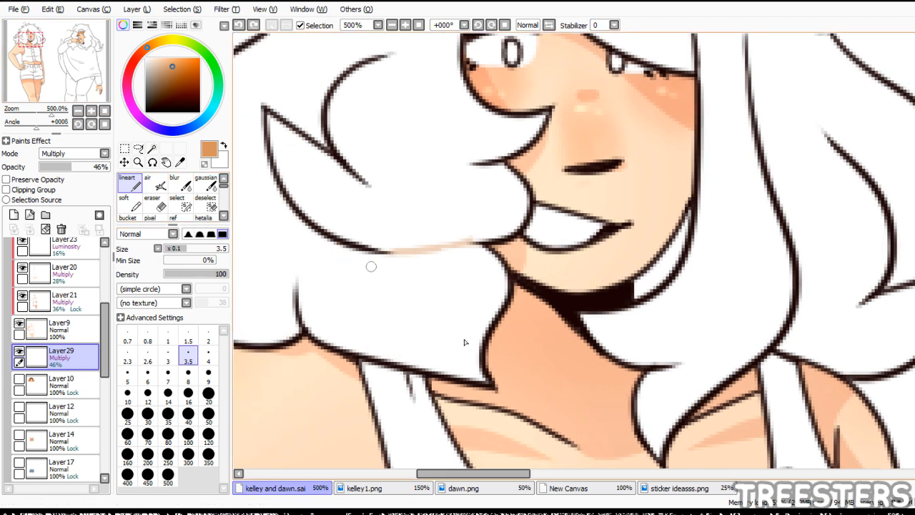
drag(352, 245, 434, 372)
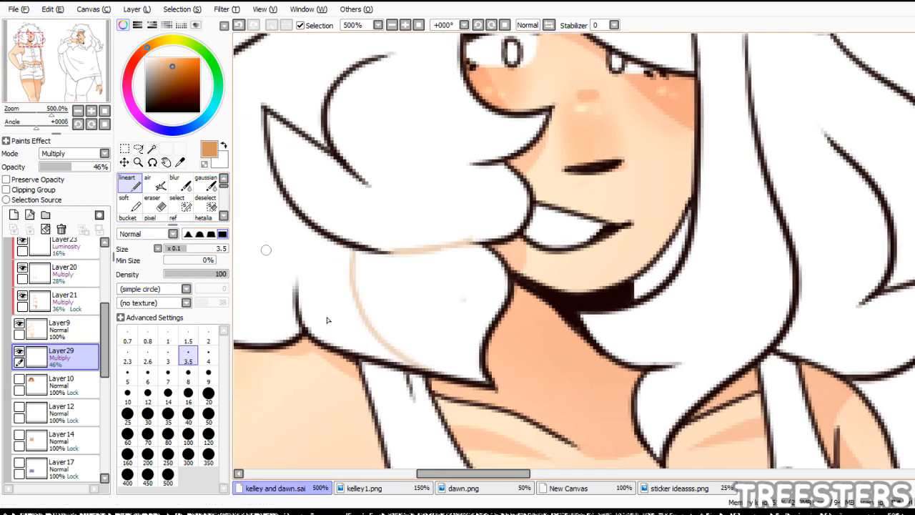
click(130, 204)
click(426, 283)
click(127, 217)
click(429, 307)
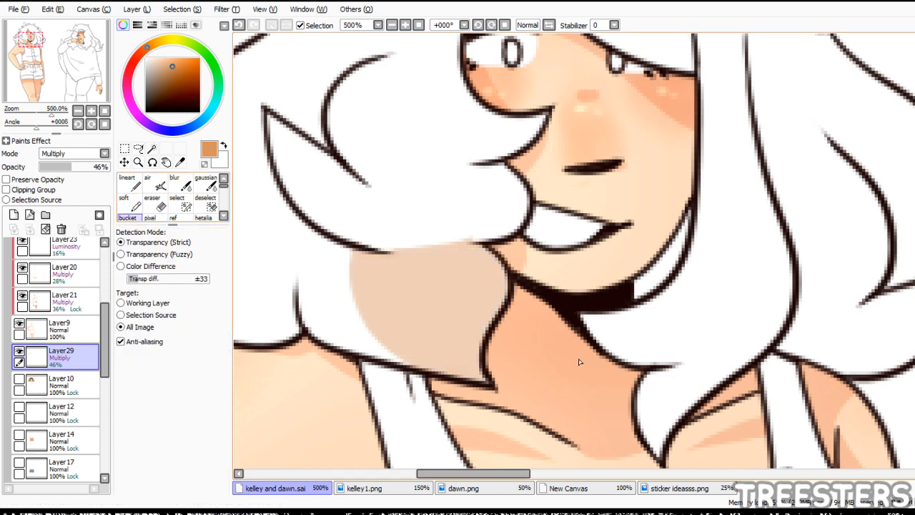
key(e)
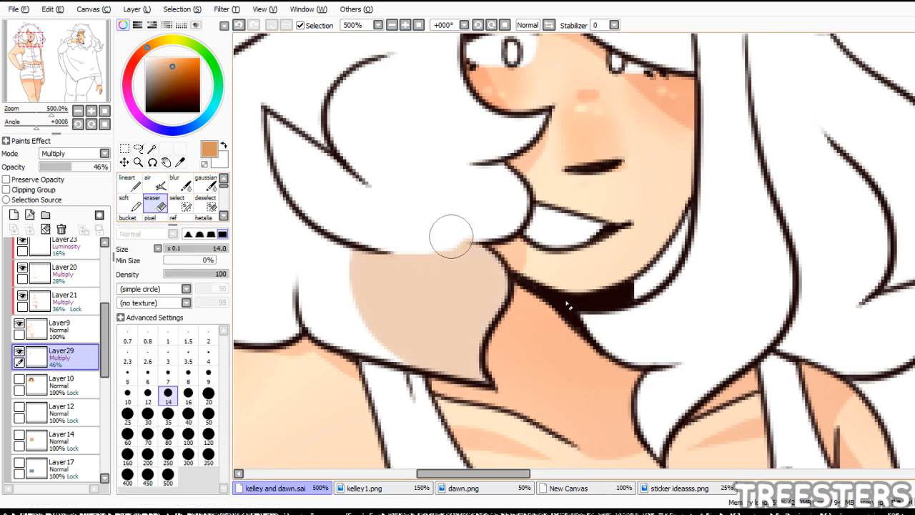
- Outline a shadow along the underside of the hair tip above the shoulder with the lineart brush at size 3.5 and fill it
click(127, 183)
click(188, 355)
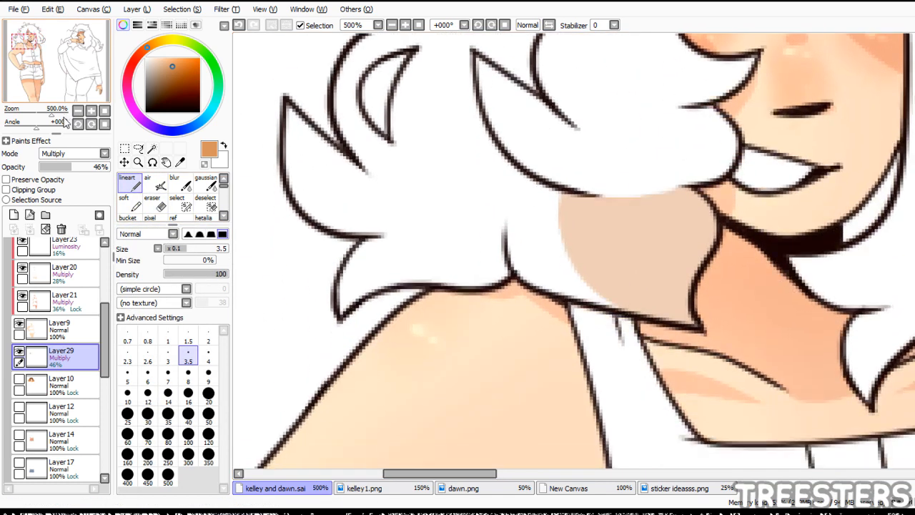
mouse_move(499, 233)
mouse_down()
mouse_move(376, 273)
mouse_move(356, 292)
mouse_up()
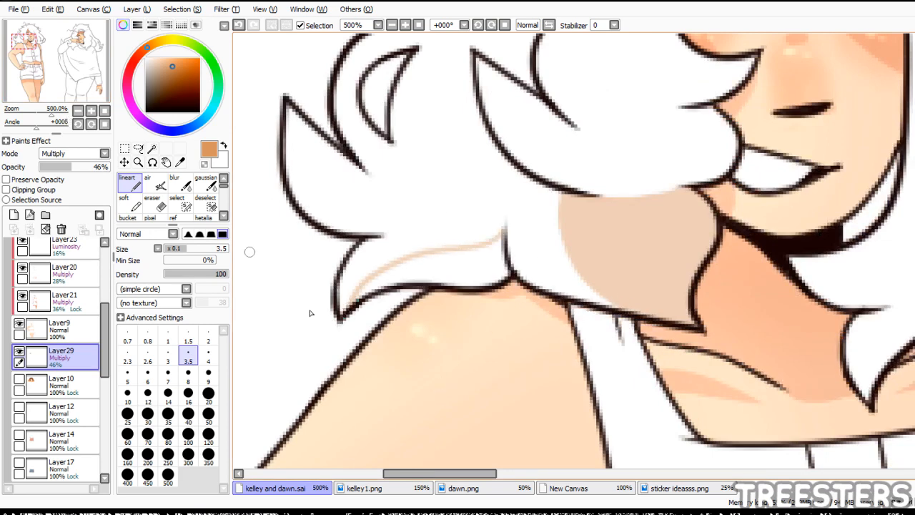
key(g)
click(469, 267)
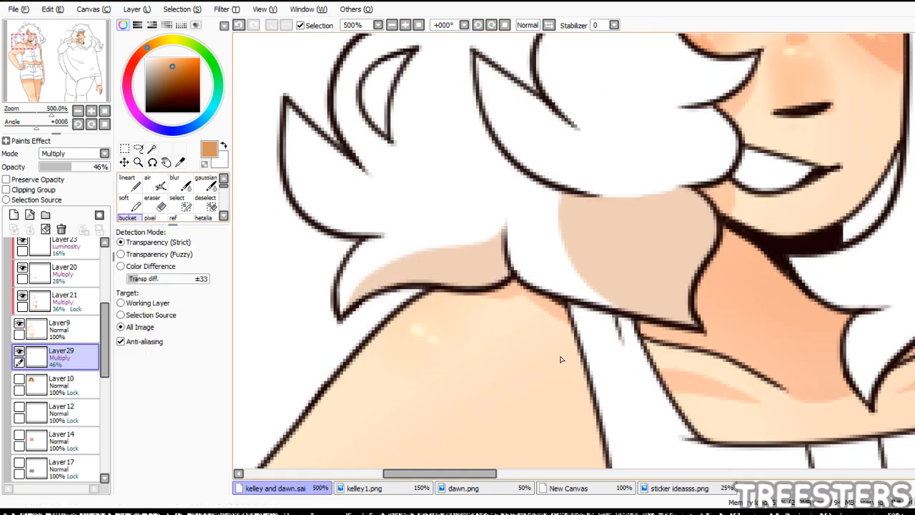
- Paint small shadow strokes beside the outer hair loop, and at brush size 9 on the curls next to the face
click(129, 184)
drag(23, 41, 26, 37)
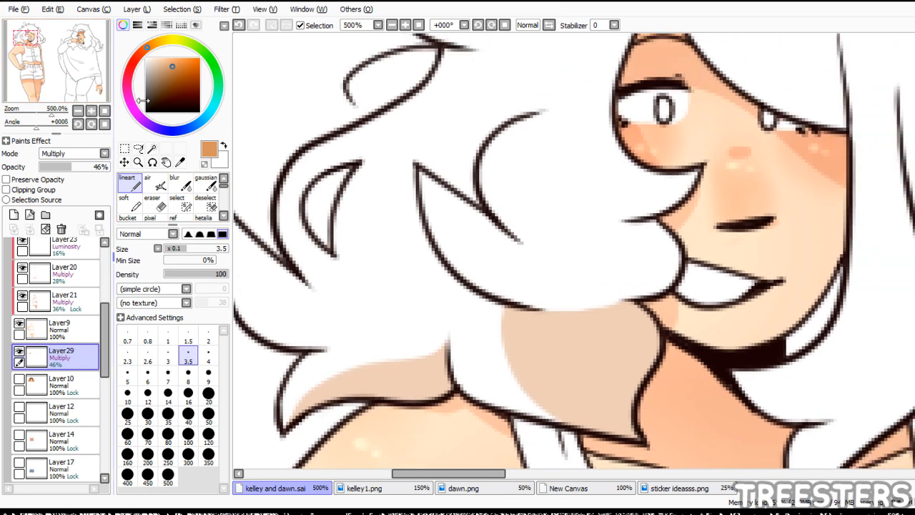
drag(338, 253, 347, 170)
drag(339, 213, 337, 223)
scroll(339, 212, down, 1)
drag(27, 38, 33, 40)
click(209, 377)
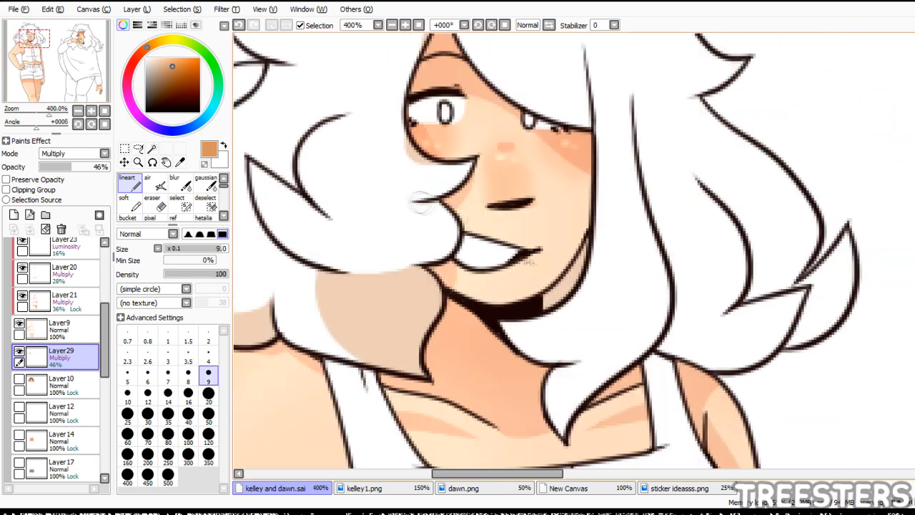
drag(429, 199, 456, 231)
drag(34, 39, 32, 39)
drag(294, 175, 319, 191)
- Outline a curved shadow across the tip of the fringe over the eye and bucket-fill it
drag(32, 38, 46, 36)
drag(433, 128, 357, 177)
click(128, 217)
click(414, 170)
- Outline shadows on the flicked hair locks above the far shoulder with the size 9 lineart brush and bucket-fill all three areas
click(130, 183)
drag(45, 36, 50, 38)
drag(361, 168, 436, 339)
drag(439, 336, 530, 306)
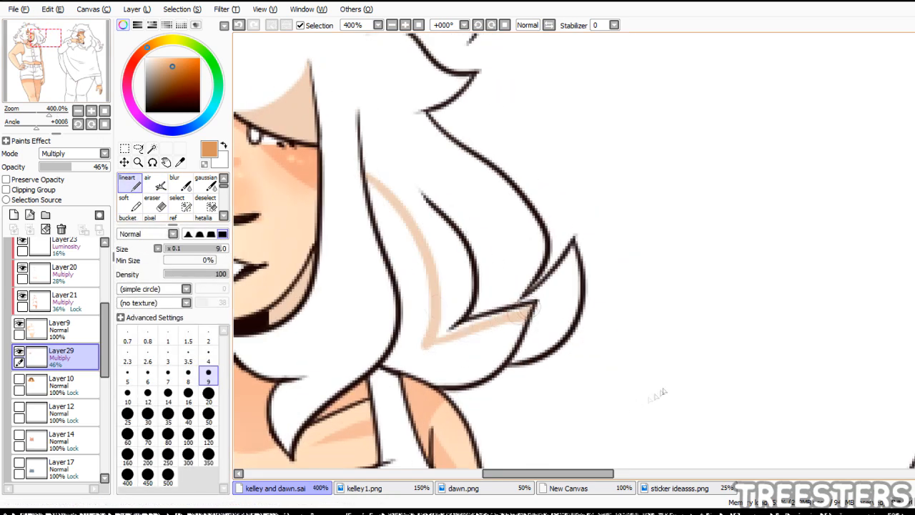
mouse_move(429, 199)
mouse_down()
mouse_move(549, 286)
mouse_move(601, 248)
mouse_up()
click(128, 217)
click(419, 300)
click(500, 251)
click(561, 315)
click(130, 183)
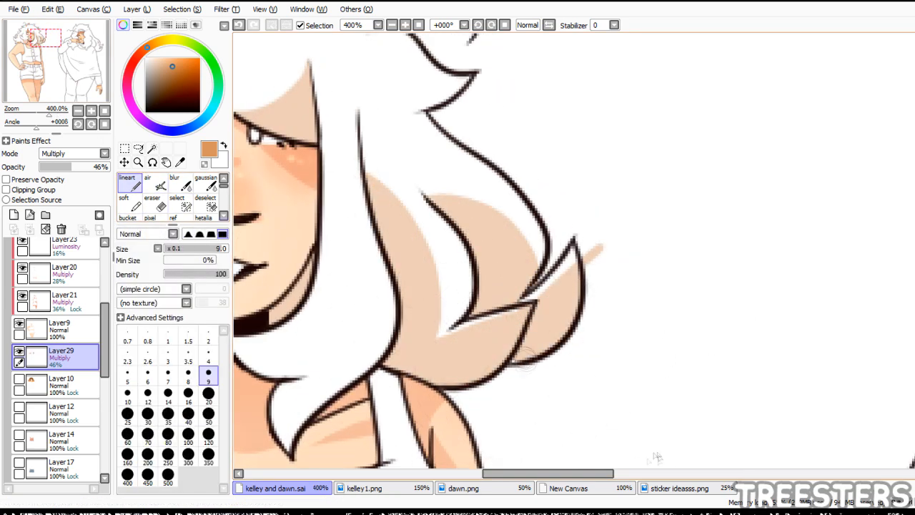
- Erase along the edges of the far-side lock shadows to leave lit strips and sharper shapes
click(156, 203)
drag(439, 336, 531, 313)
click(129, 183)
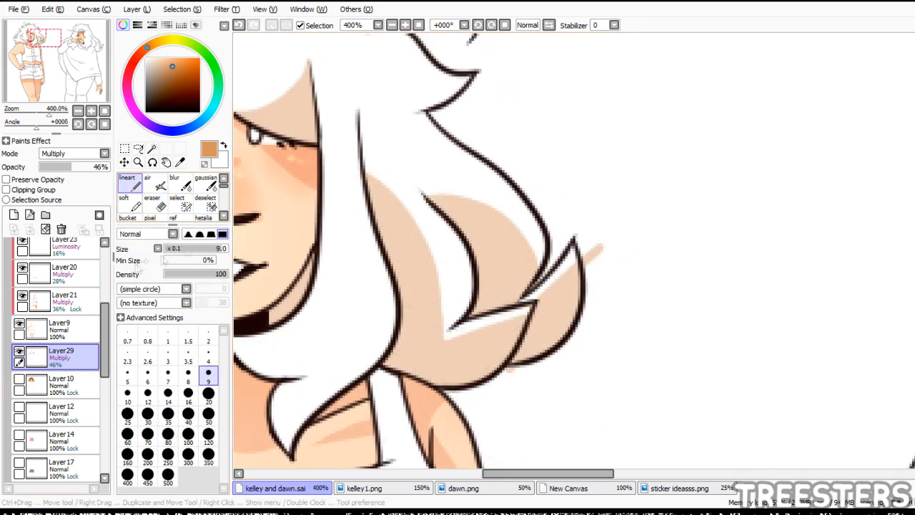
click(155, 203)
drag(432, 195, 523, 228)
drag(457, 286, 579, 211)
- Paint and trim a shadow on the pointed lock at the neck, and shade the hair edge beside the jaw
click(129, 183)
drag(425, 304, 410, 371)
drag(398, 318, 405, 352)
click(155, 203)
drag(441, 301, 417, 330)
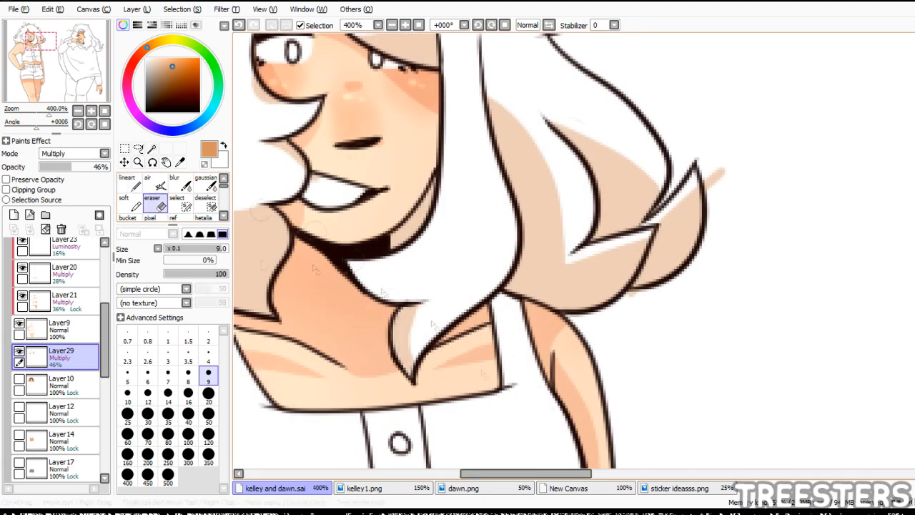
click(129, 183)
drag(445, 190, 373, 266)
drag(442, 163, 422, 250)
- Paint shadows into the spiky hair tufts on the far side of the head with the lineart brush
scroll(628, 354, down, 3)
click(570, 109)
click(570, 108)
click(570, 108)
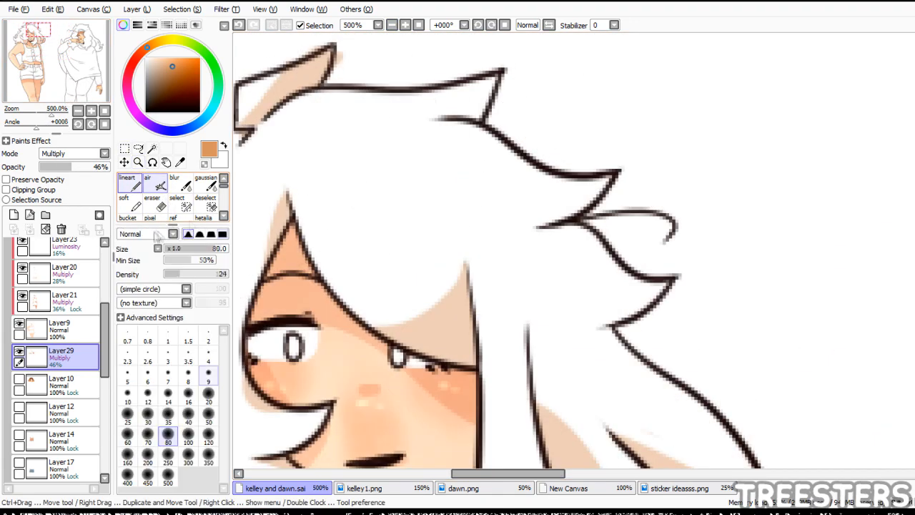
click(130, 183)
drag(444, 116, 508, 70)
drag(509, 71, 494, 115)
drag(622, 162, 572, 214)
drag(621, 164, 539, 225)
- Trim the inner edges of the tuft shadows with the size 9 eraser
drag(77, 100, 79, 102)
click(155, 203)
drag(532, 135, 464, 155)
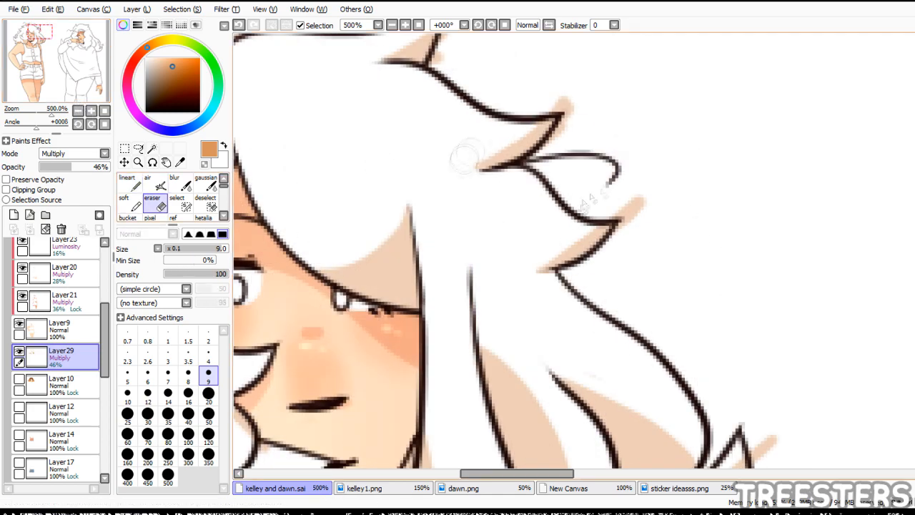
drag(565, 269, 547, 277)
scroll(490, 44, down, 2)
drag(64, 91, 17, 101)
click(129, 182)
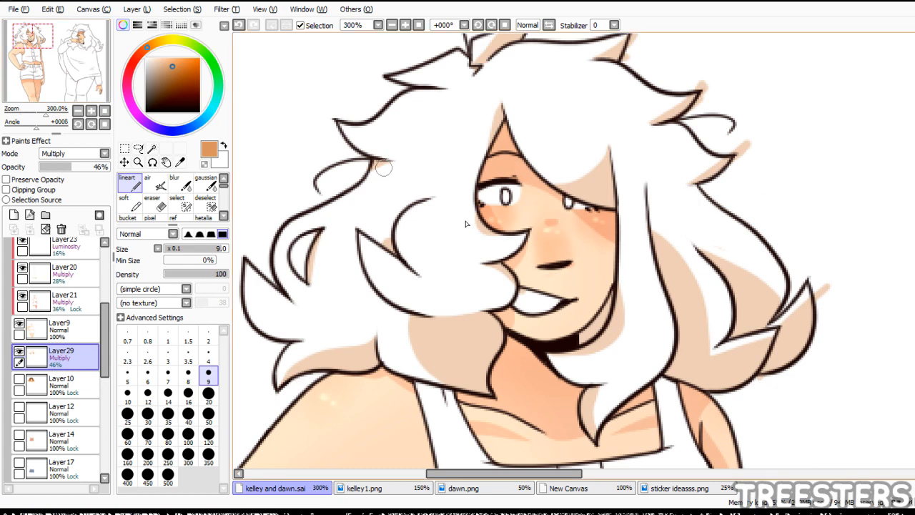
- Show Layer10, clip Layer29 to it at 53% opacity with preserved opacity, and shift the hair shadow colour to a redder orange
click(19, 378)
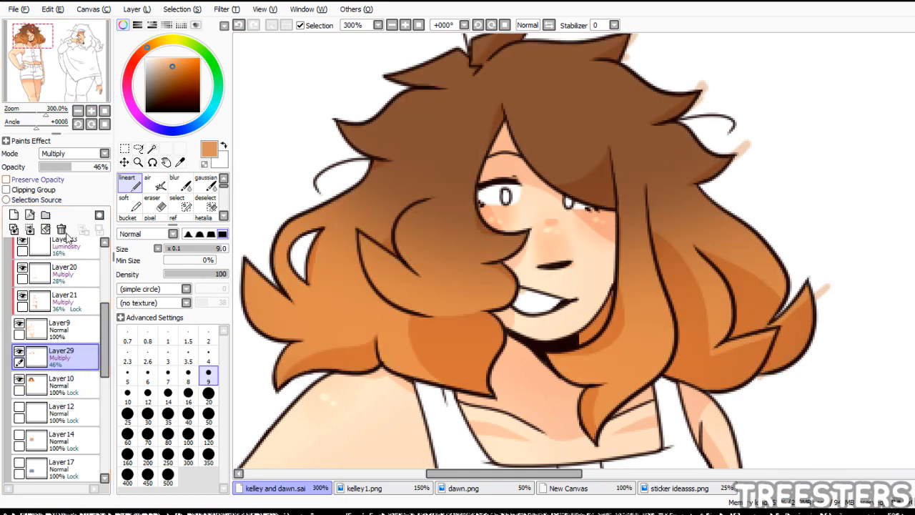
click(99, 216)
click(37, 179)
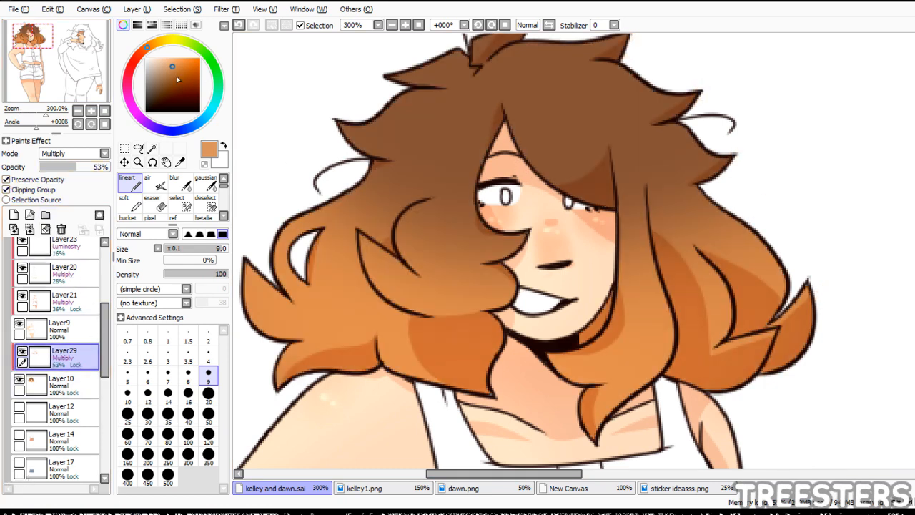
click(142, 52)
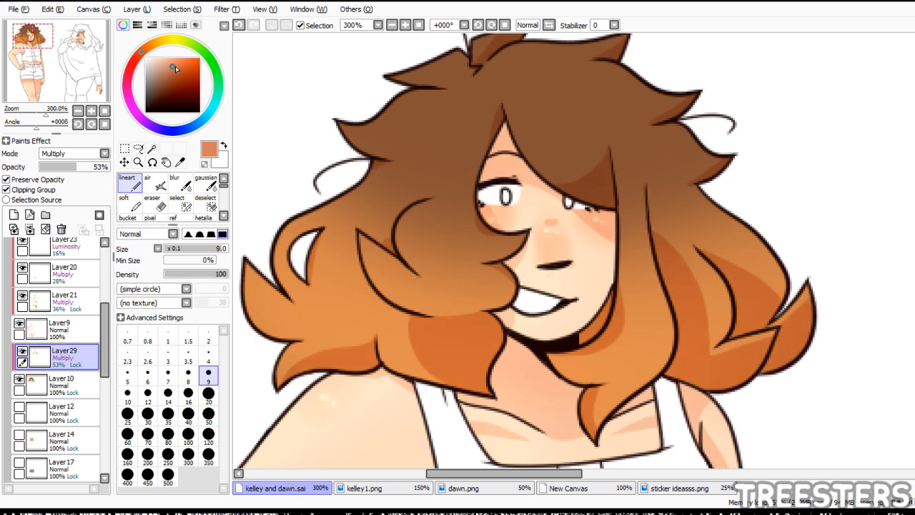
drag(631, 197, 609, 208)
- Insert a clipped layer above Layer29 and airbrush a sampled brown band across the hair with the Spread shape at size 80
click(14, 215)
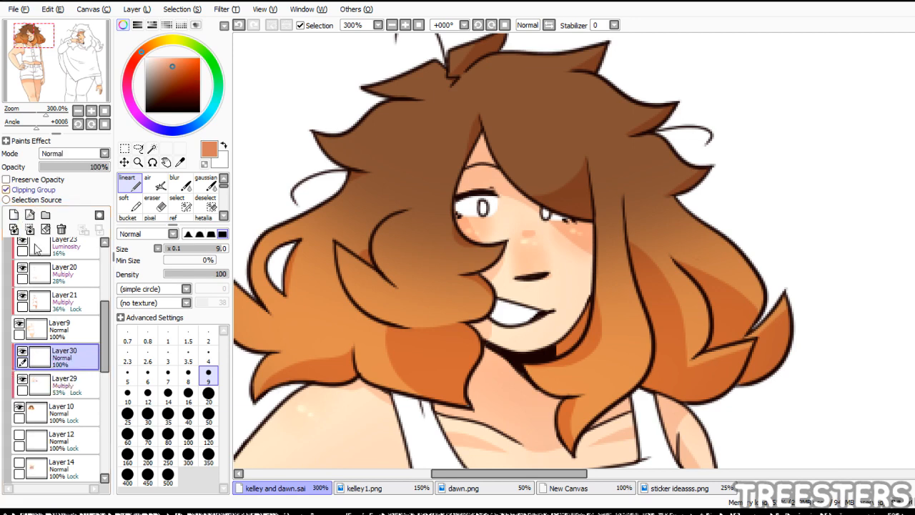
click(147, 183)
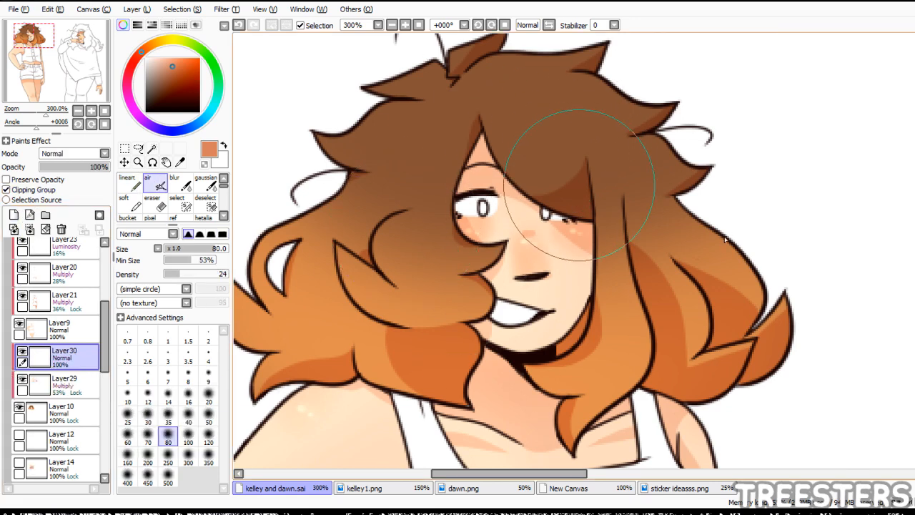
right_click(579, 200)
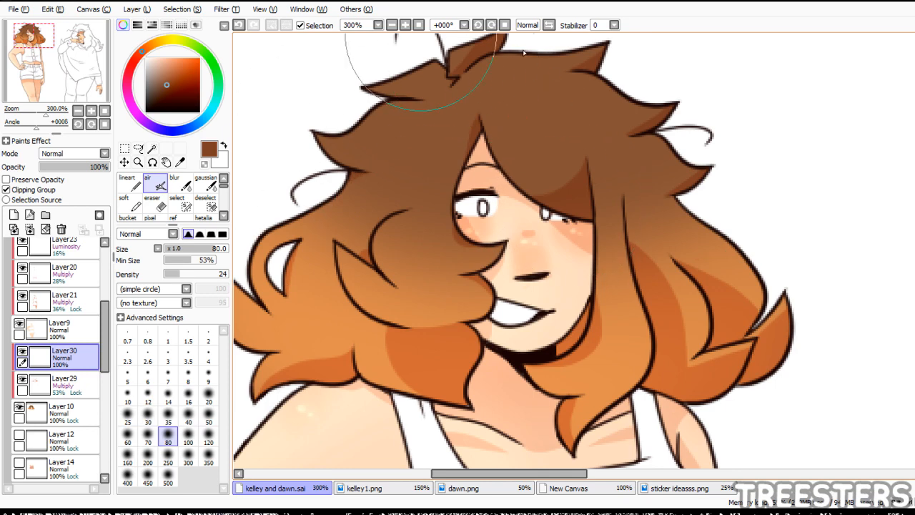
click(392, 25)
click(186, 289)
click(147, 323)
drag(633, 227, 650, 235)
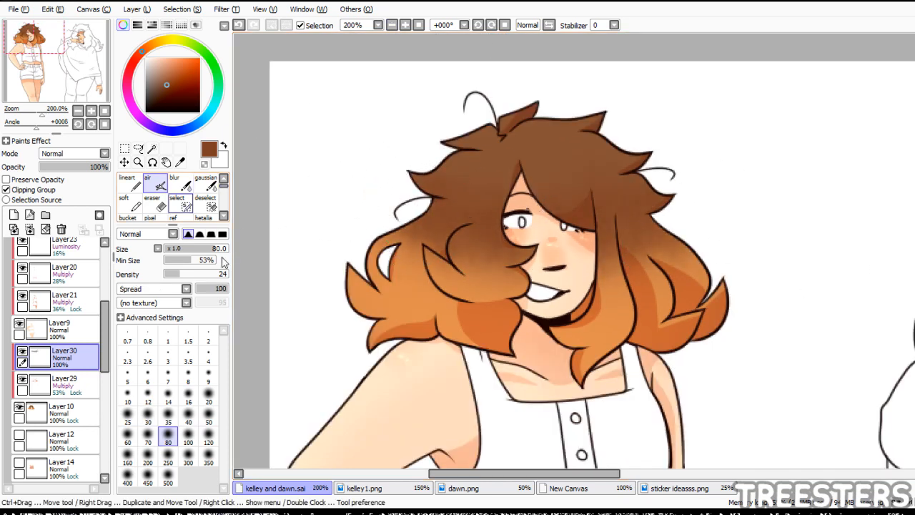
- Set Layer30 to Multiply and cut a curved upper edge into the brown band with the eraser at size 50
click(153, 205)
click(91, 203)
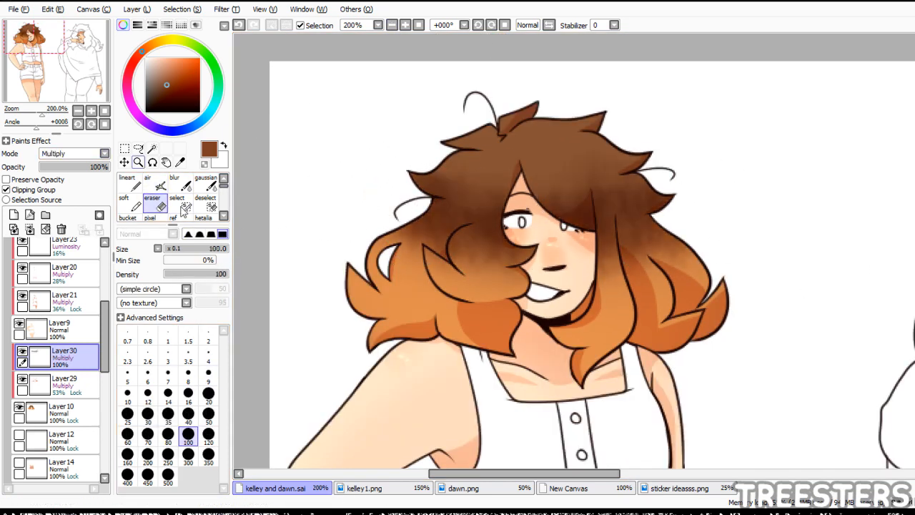
click(209, 415)
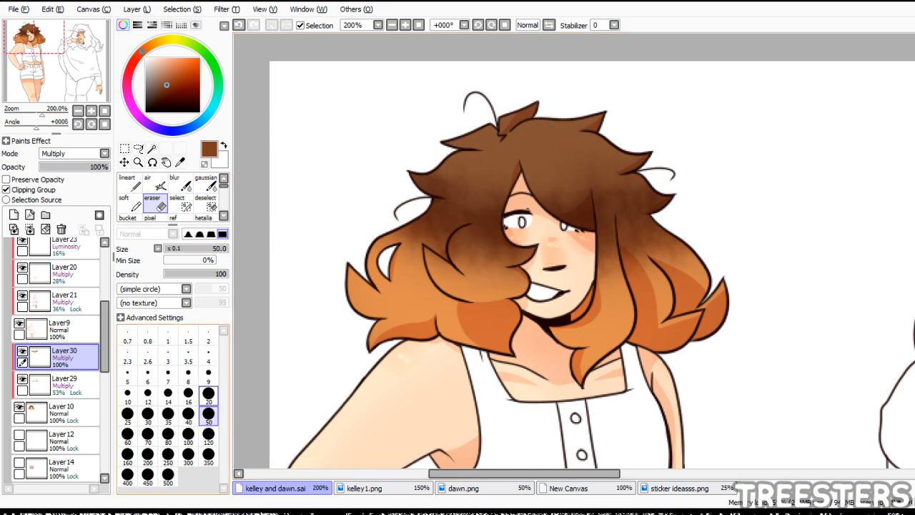
mouse_move(399, 169)
mouse_down()
mouse_move(540, 194)
mouse_move(708, 141)
mouse_move(420, 180)
mouse_move(376, 171)
mouse_move(520, 201)
mouse_move(721, 137)
mouse_up()
key(ctrl)
drag(592, 241, 594, 237)
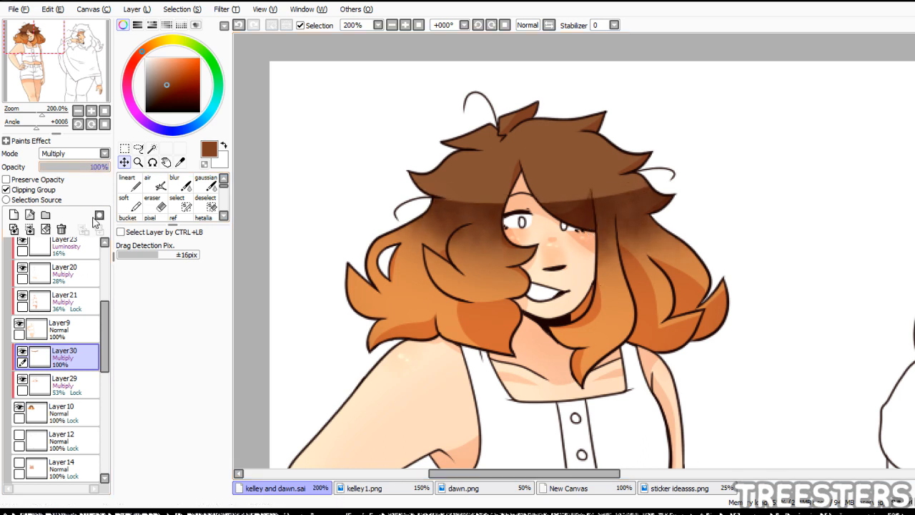
- Set Layer30 to 41% opacity with preserved opacity and give it the Fringe effect at width 1
click(73, 167)
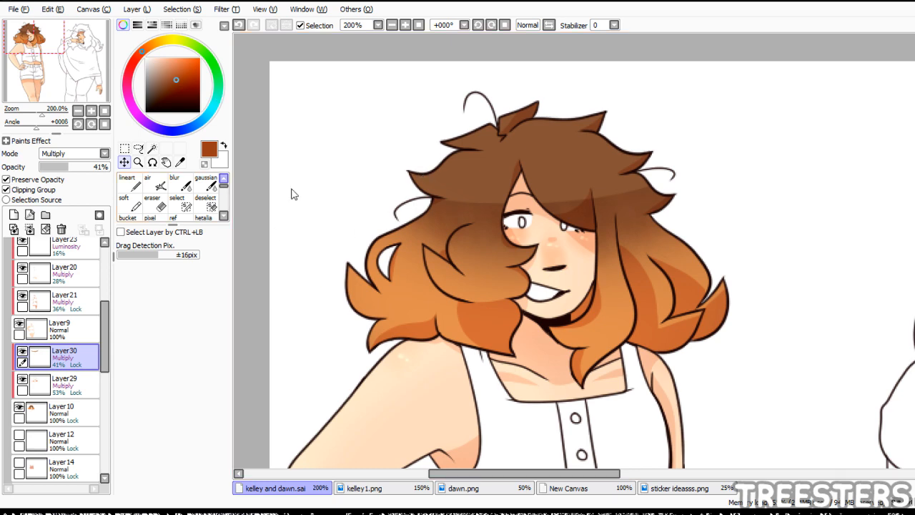
click(29, 141)
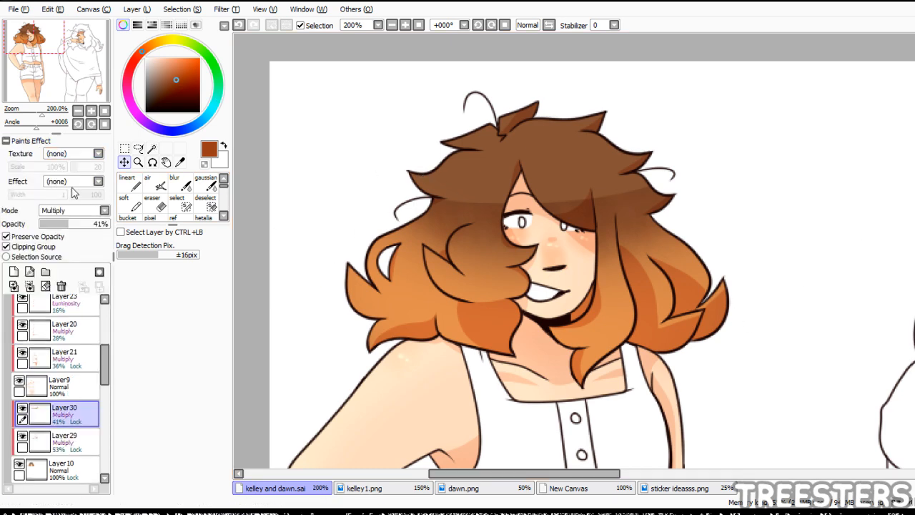
click(94, 254)
- Examine the fringed edge of the shadow band on the left-hand figure's hair up close and at 200%
click(406, 25)
click(406, 25)
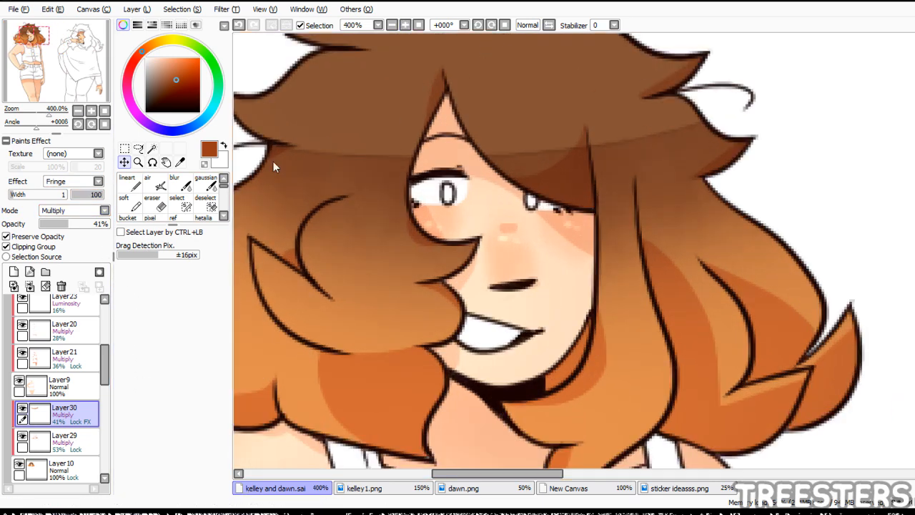
click(34, 32)
click(130, 185)
click(208, 358)
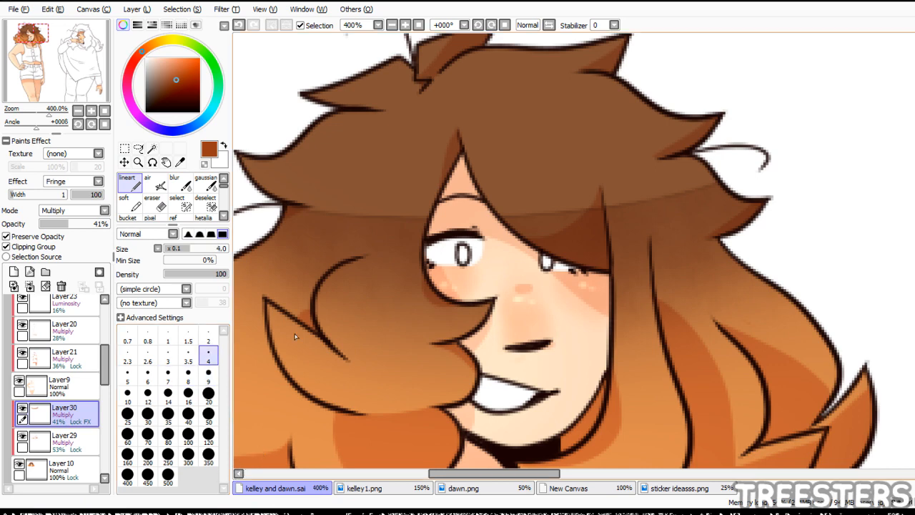
click(125, 149)
click(392, 25)
click(392, 25)
click(39, 42)
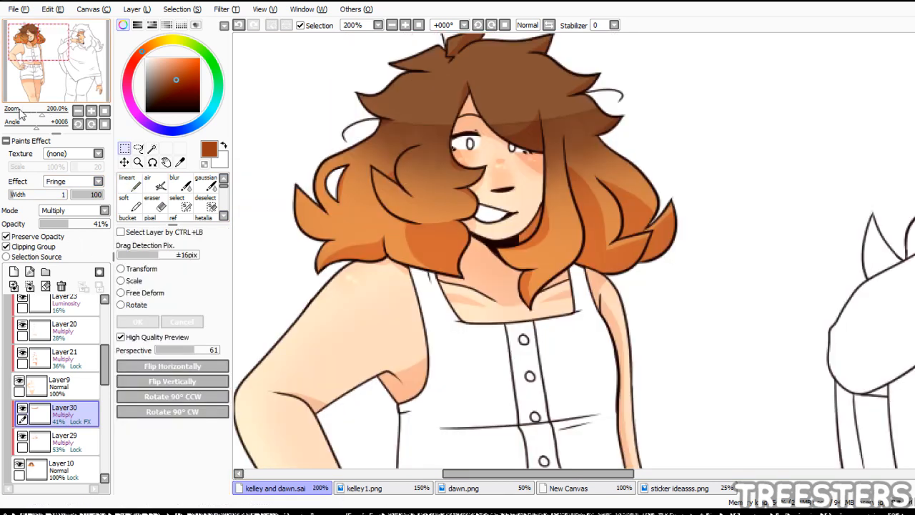
click(41, 41)
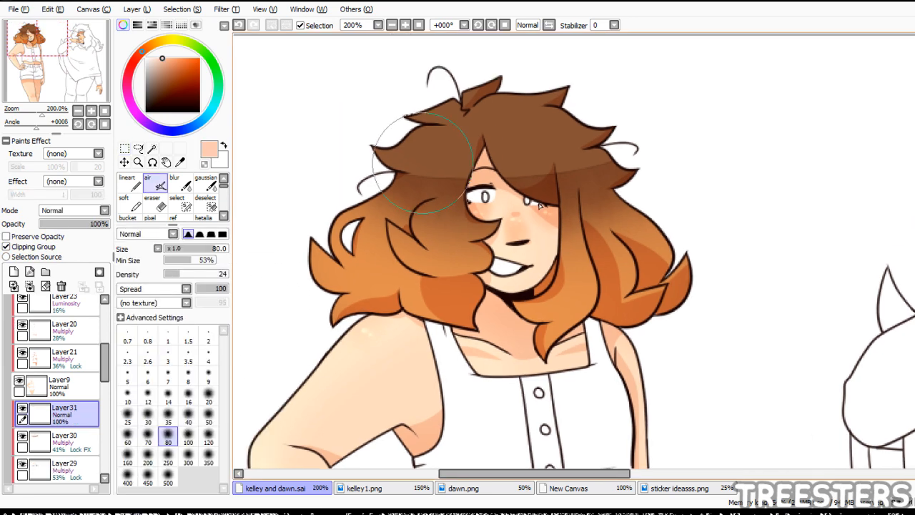
- Airbrush a pale orange hair glow on Layer31 as Luminosity at 39% opacity, and add a clipped Lumi & Shade glow layer at 55%
click(148, 47)
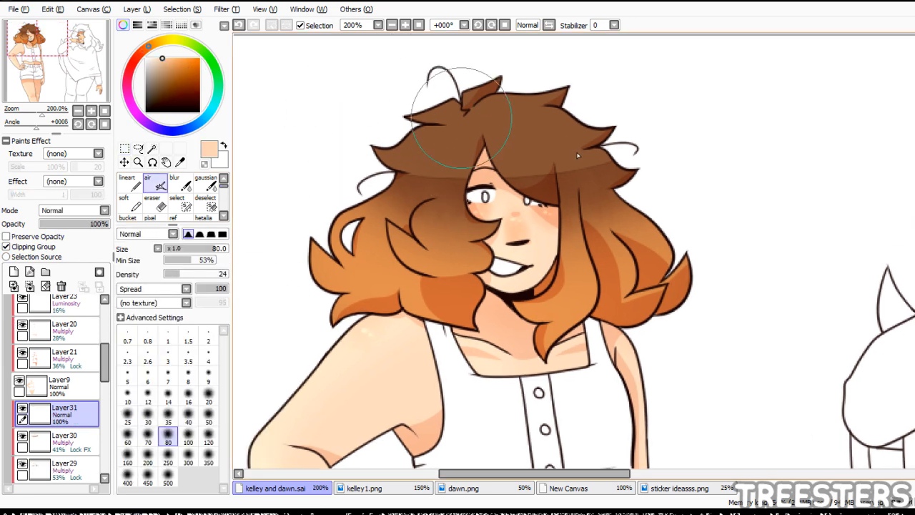
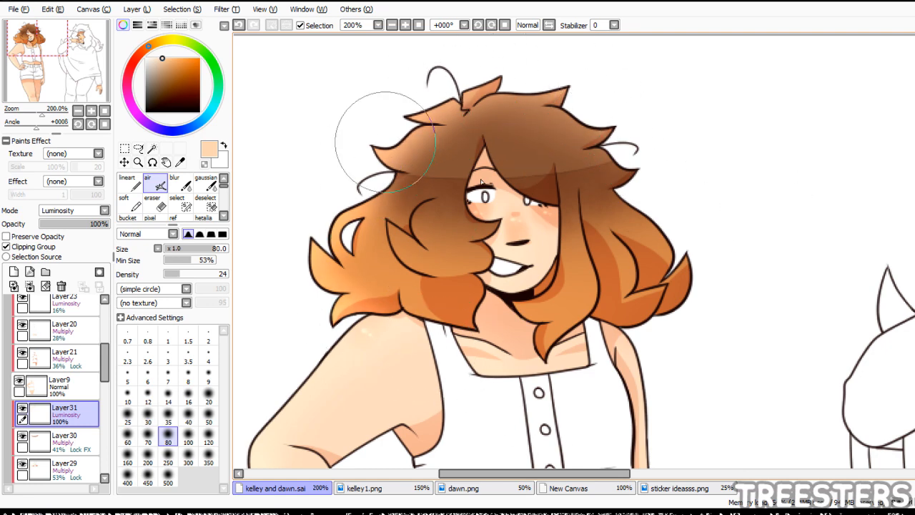
drag(95, 224, 55, 224)
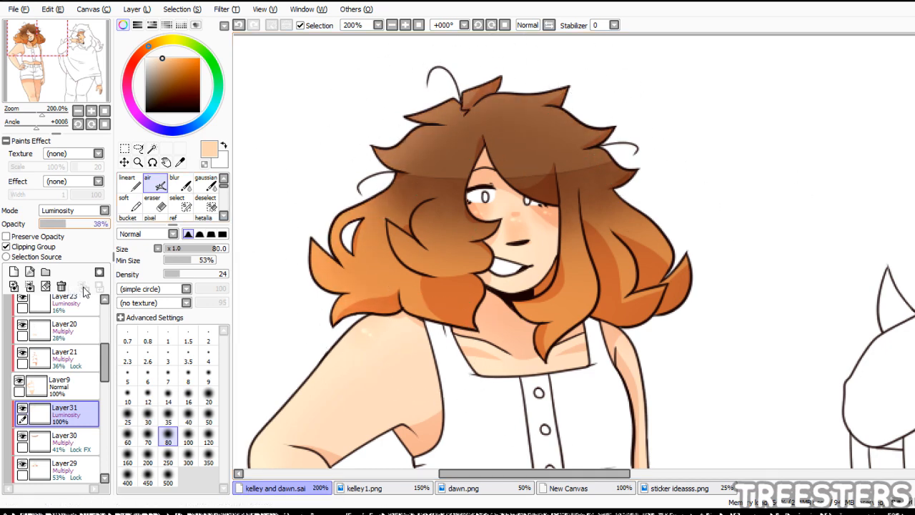
click(13, 271)
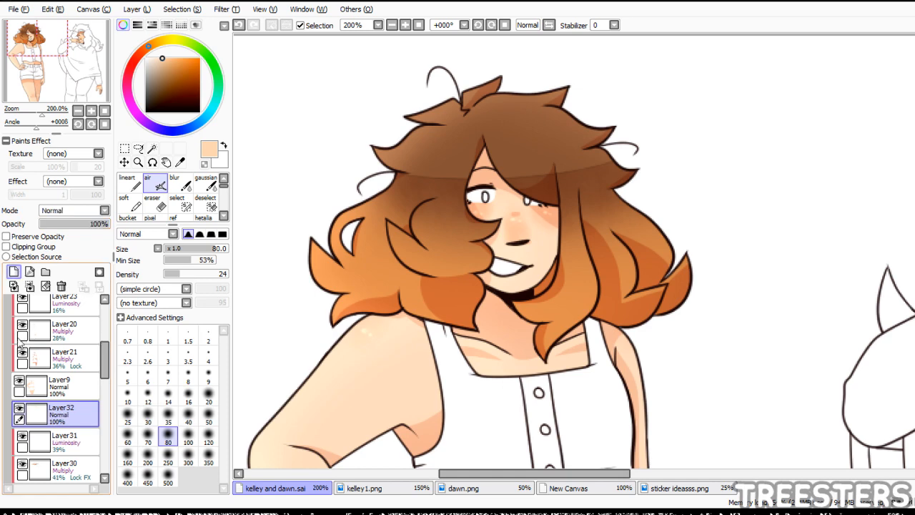
drag(43, 84, 50, 86)
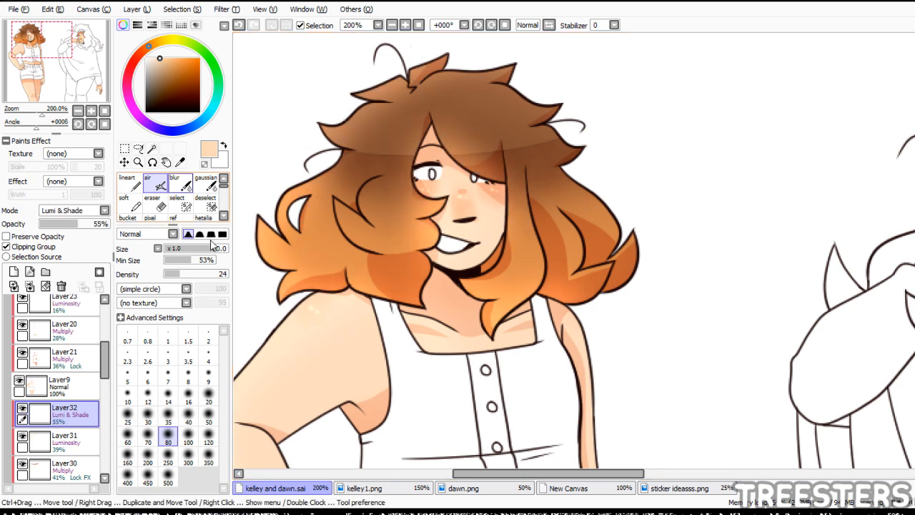
- Set the Lineart pen to size 3.5 and preserve opacity on the Lumi & Shade glow layer of the left-hand figure's hair
click(138, 162)
click(344, 131)
click(383, 169)
click(130, 183)
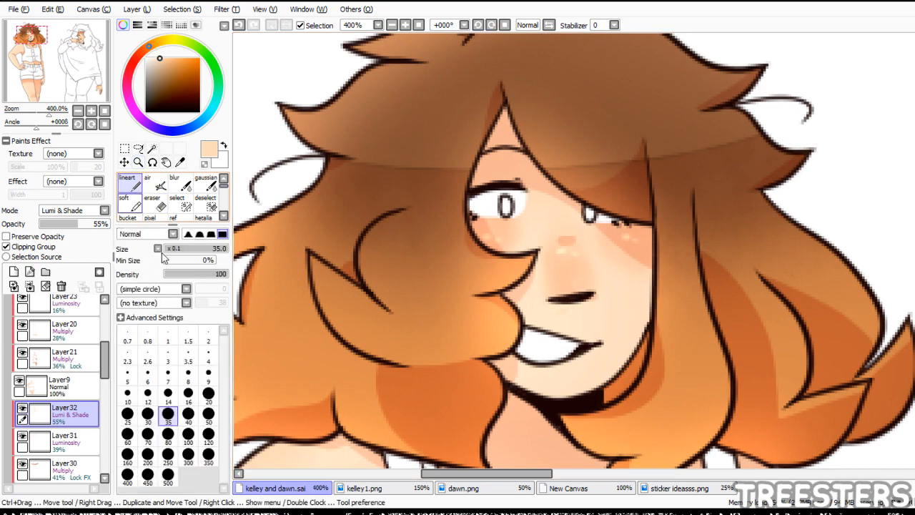
click(188, 356)
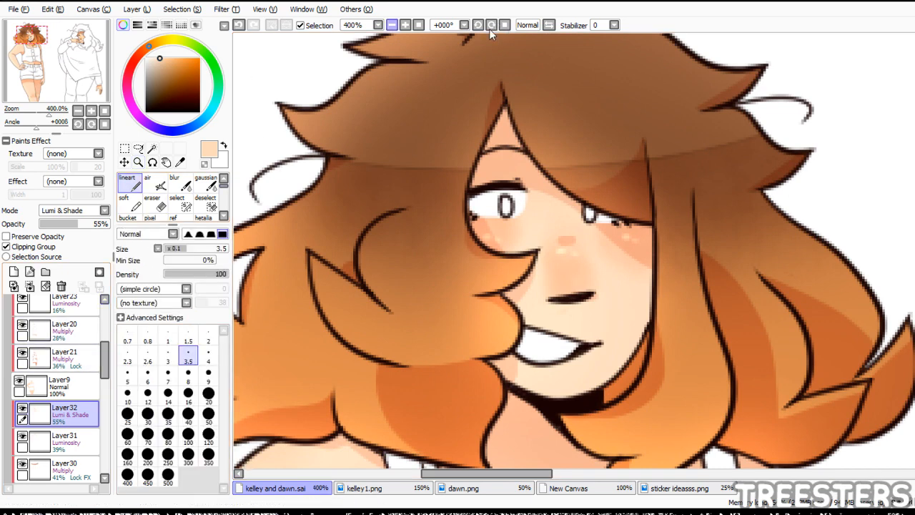
click(392, 25)
click(392, 25)
click(36, 38)
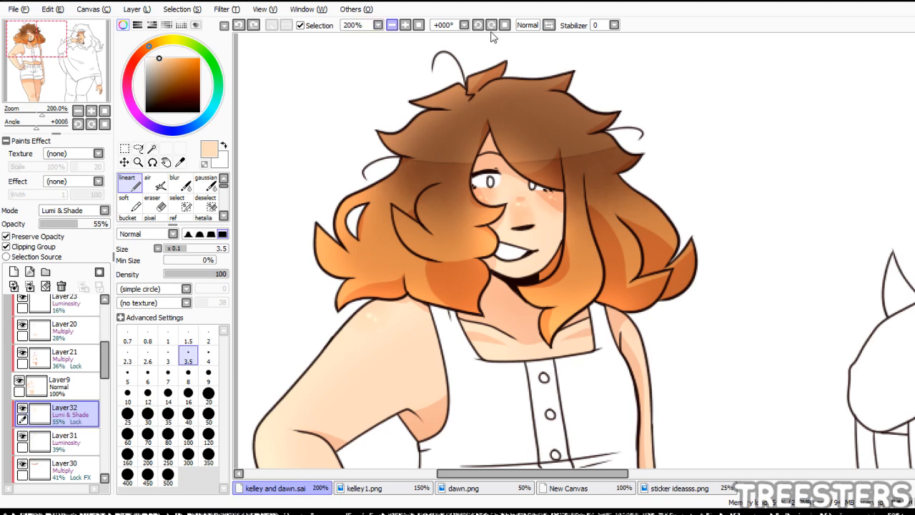
click(406, 25)
click(406, 25)
click(30, 35)
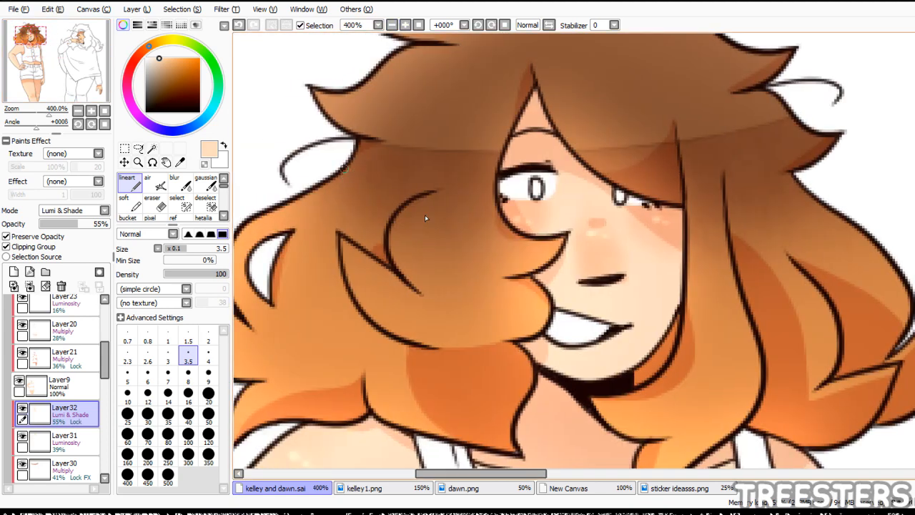
- Draw short light-orange highlight strokes in the left-hand figure's hair on Layer31 with the Lineart pen at size 3.5
click(65, 438)
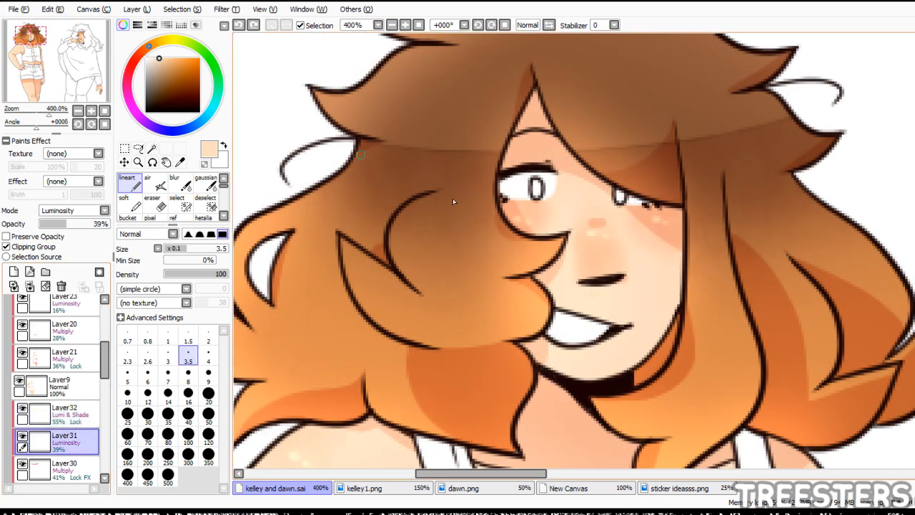
key(ctrl+z)
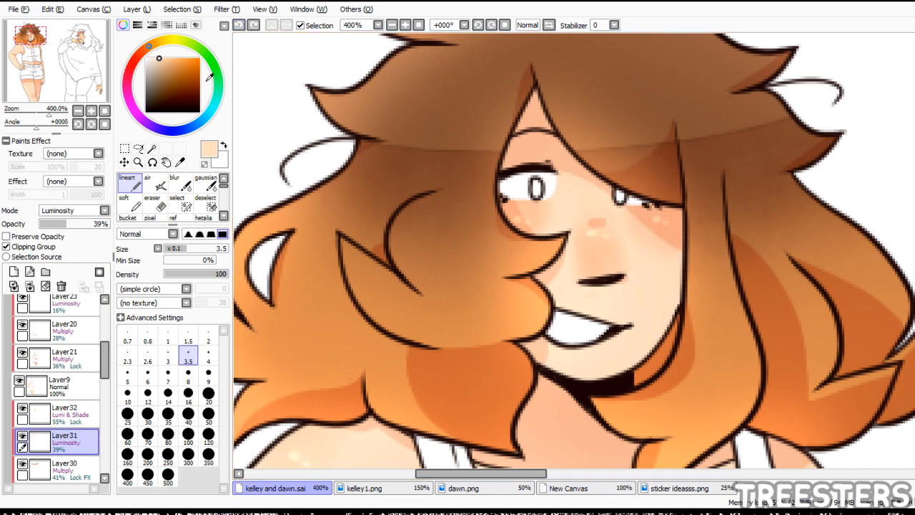
click(31, 30)
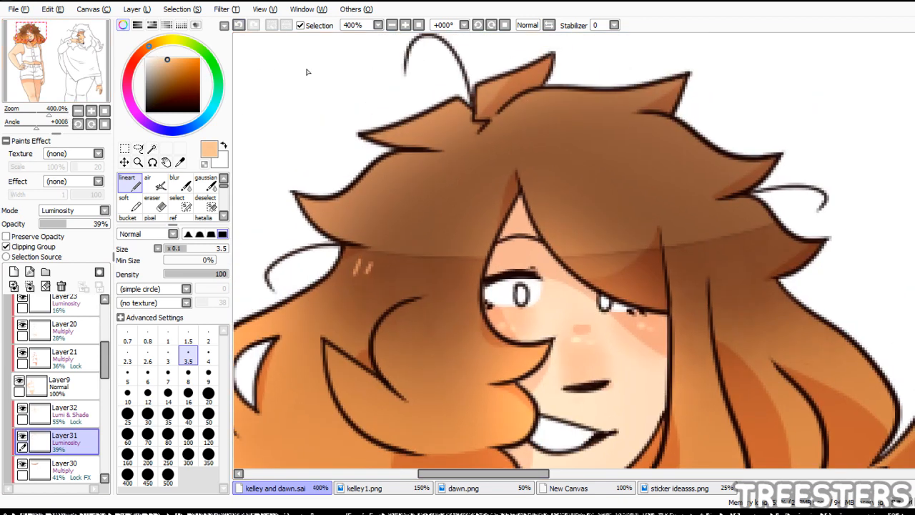
drag(281, 433, 342, 281)
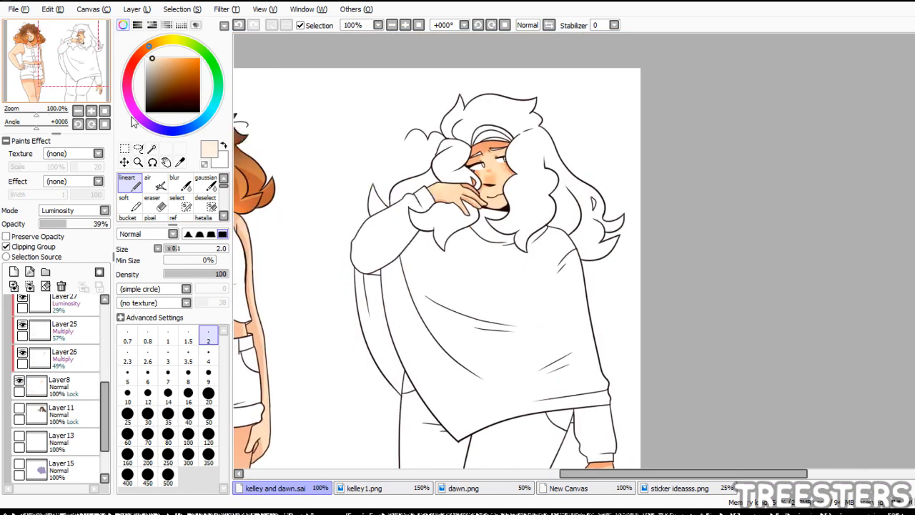
- Soften the shadows on the right-hand figure's face and hand on Layer26 with the Blur tool at size 9
click(138, 162)
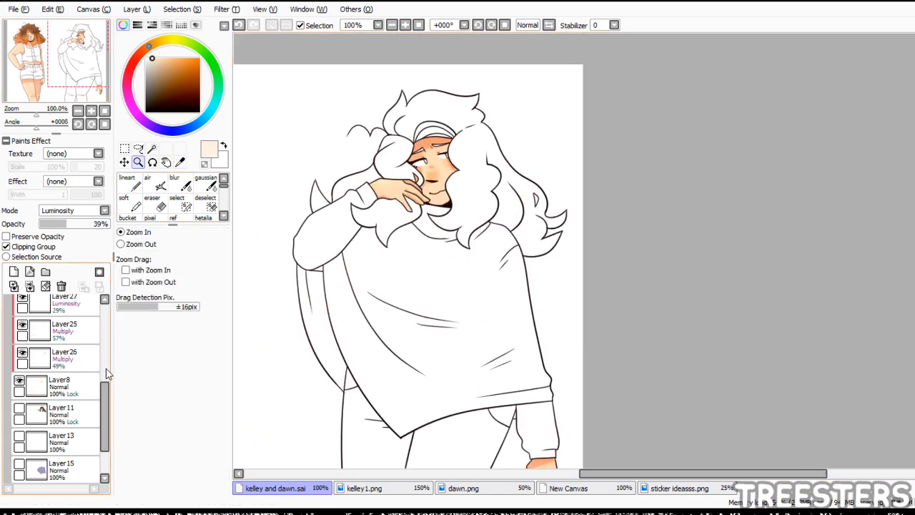
drag(139, 498, 141, 499)
drag(106, 422, 106, 412)
click(423, 149)
click(423, 148)
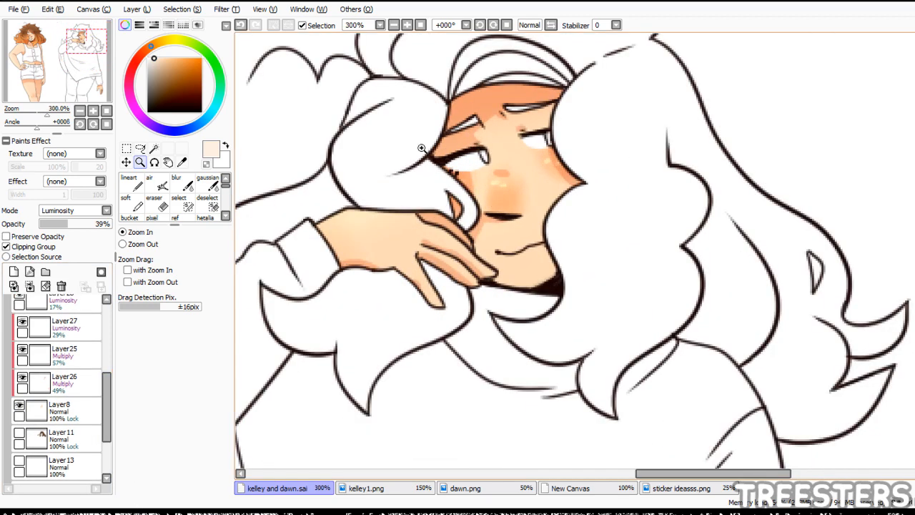
click(644, 147)
click(181, 185)
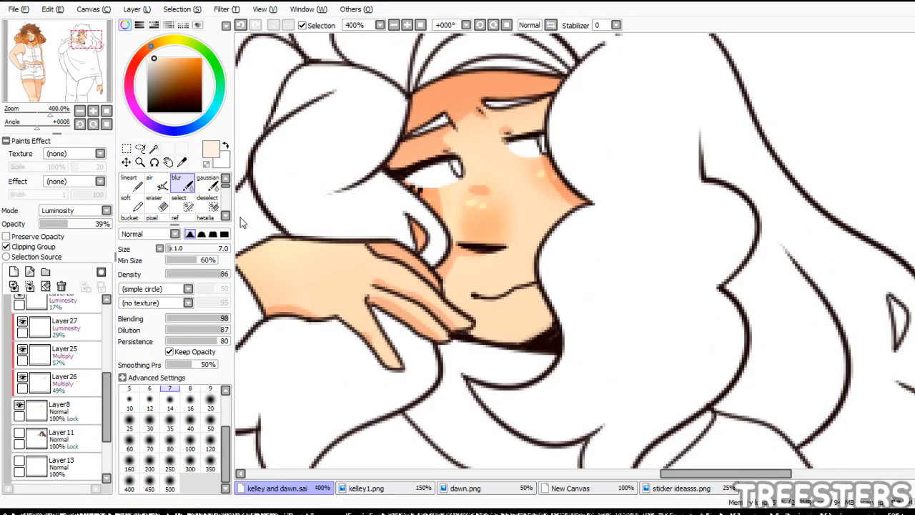
click(68, 382)
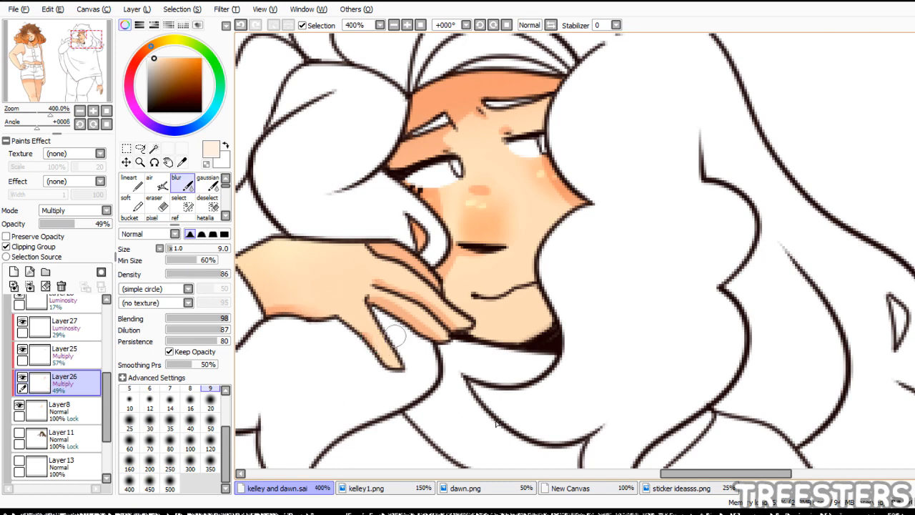
drag(579, 218, 518, 187)
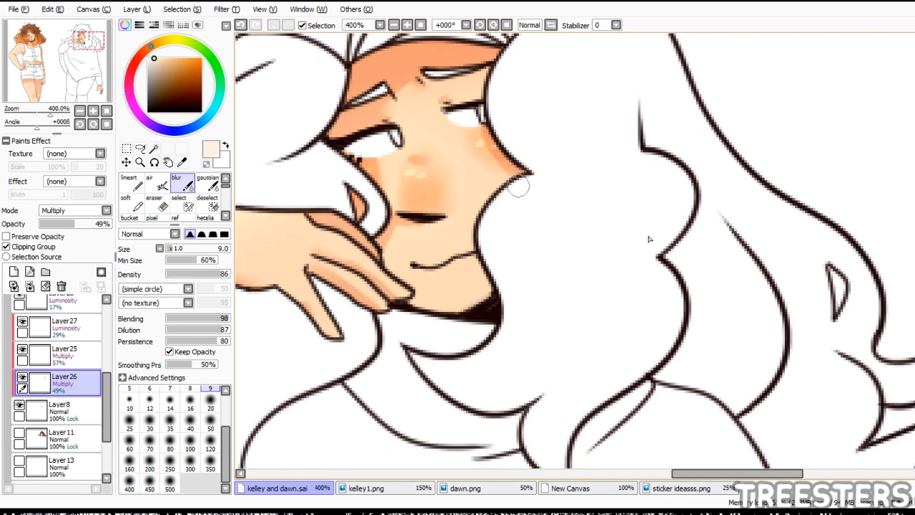
- Insert a new layer above Layer11, hide the brown hair fill and set the Lineart pen to size 14
drag(86, 42, 97, 75)
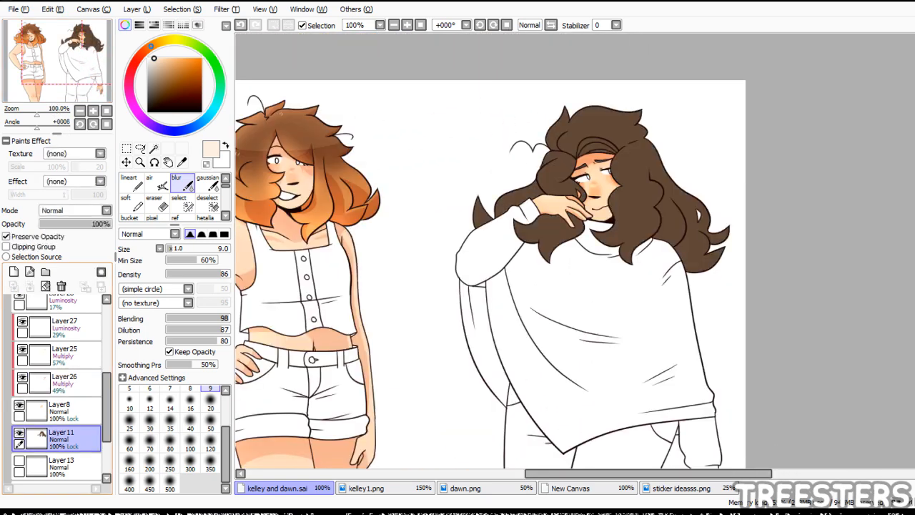
drag(111, 84, 130, 84)
click(14, 272)
click(132, 183)
scroll(407, 163, up, 3)
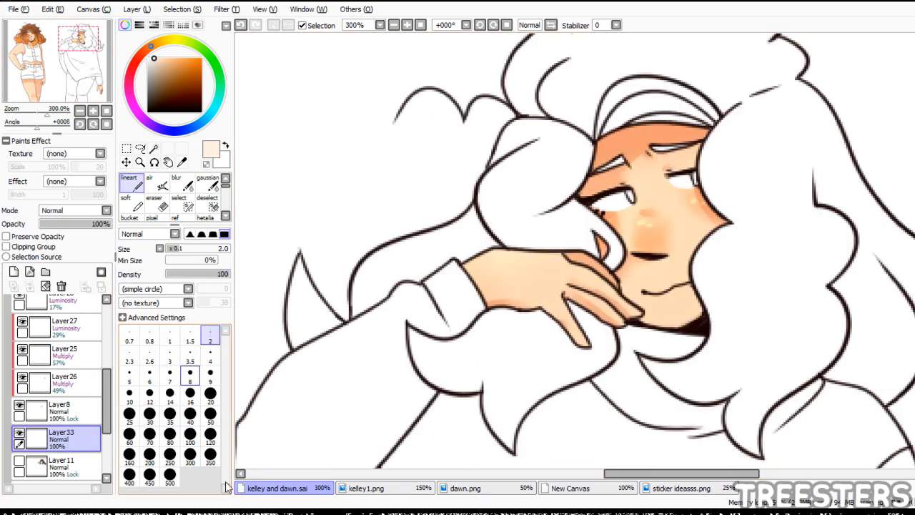
click(170, 397)
- Check the dawn.png reference and paint reddish-brown shadows in the right-hand figure's hair above the raised hand and in the pointed lock behind the sleeve
click(465, 487)
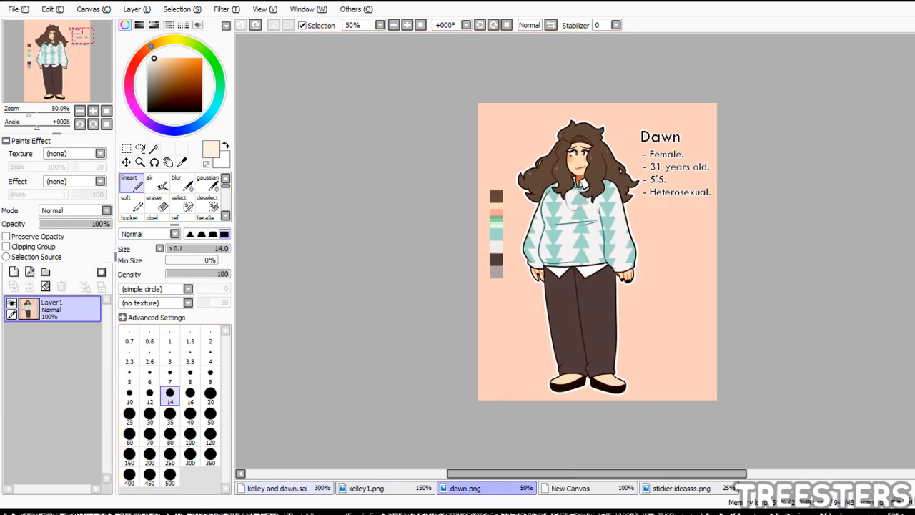
click(278, 488)
click(80, 111)
click(93, 111)
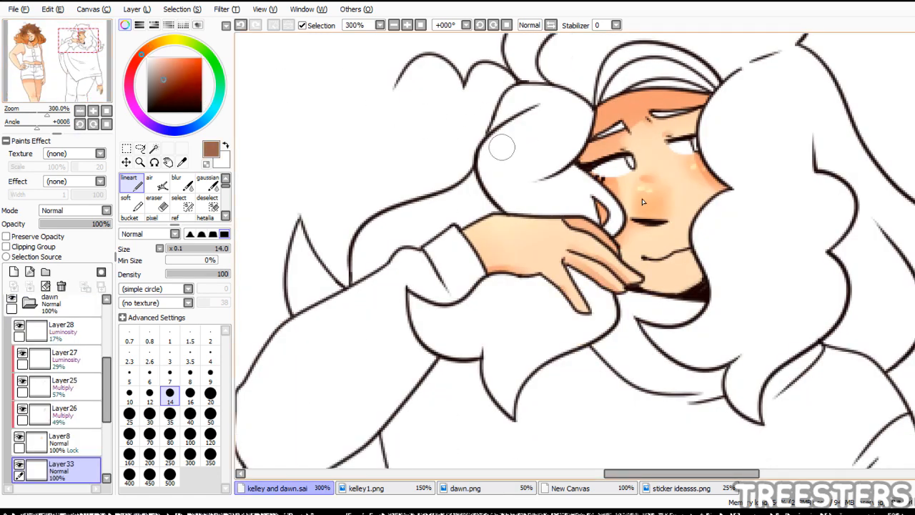
drag(489, 192, 393, 299)
click(130, 207)
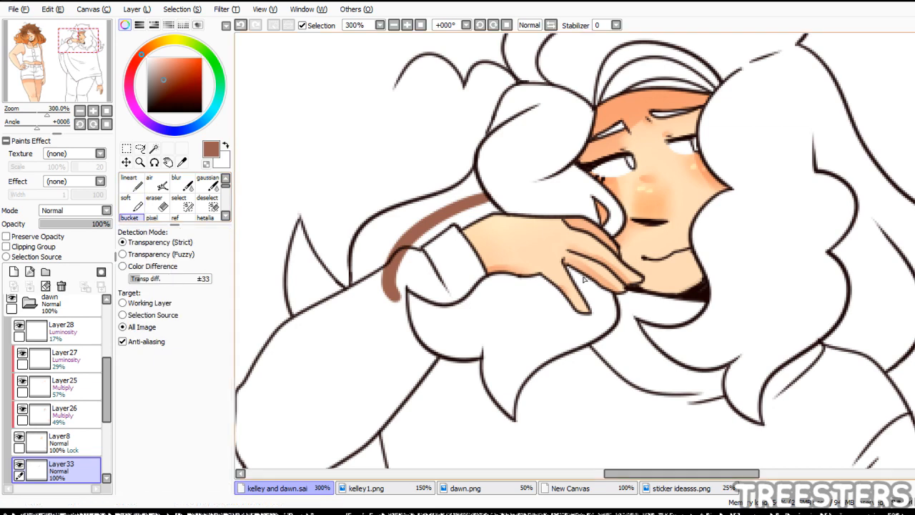
click(134, 186)
drag(311, 221, 346, 307)
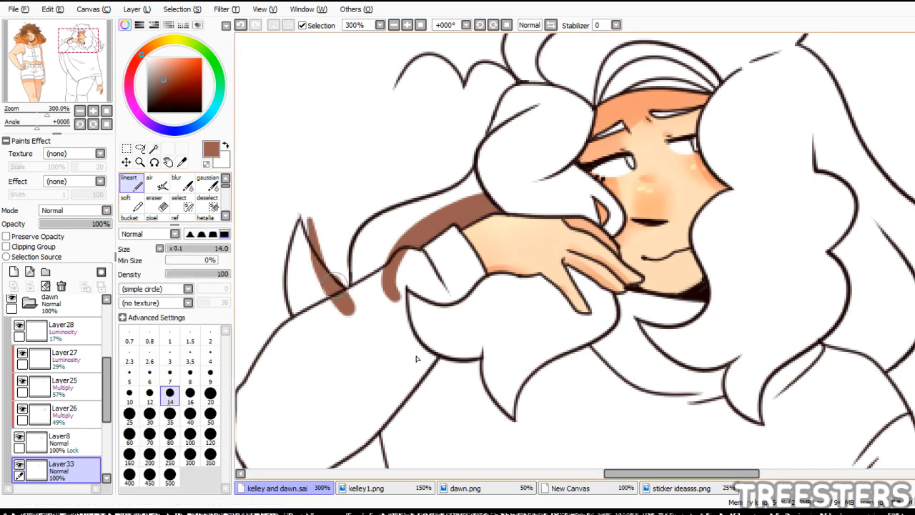
drag(328, 265, 349, 308)
- Show the brown hair fill on Layer11 and preview the shadow layer clipped to it as Multiply at 46% opacity
drag(107, 393, 107, 403)
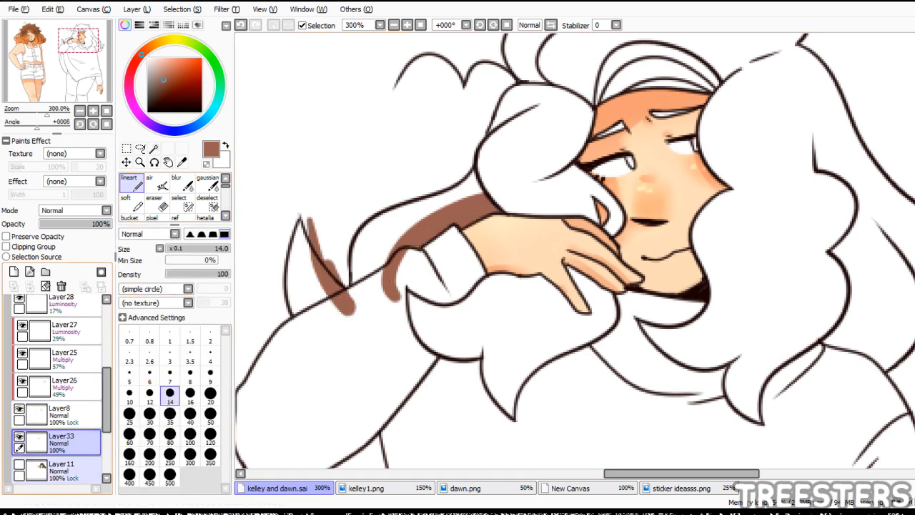
click(19, 464)
click(45, 246)
click(84, 293)
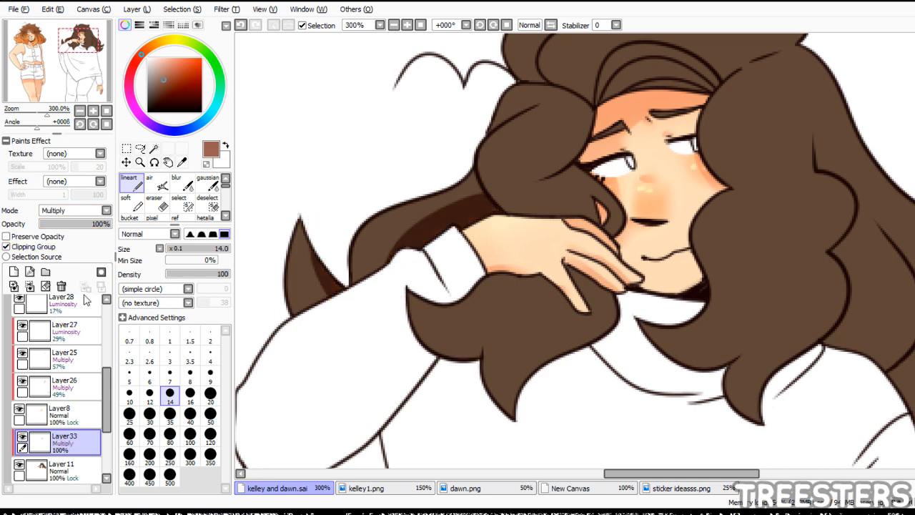
drag(85, 224, 73, 224)
- Try a bright orange shadow stroke across the right-hand figure's long hair and undo it
drag(78, 41, 94, 42)
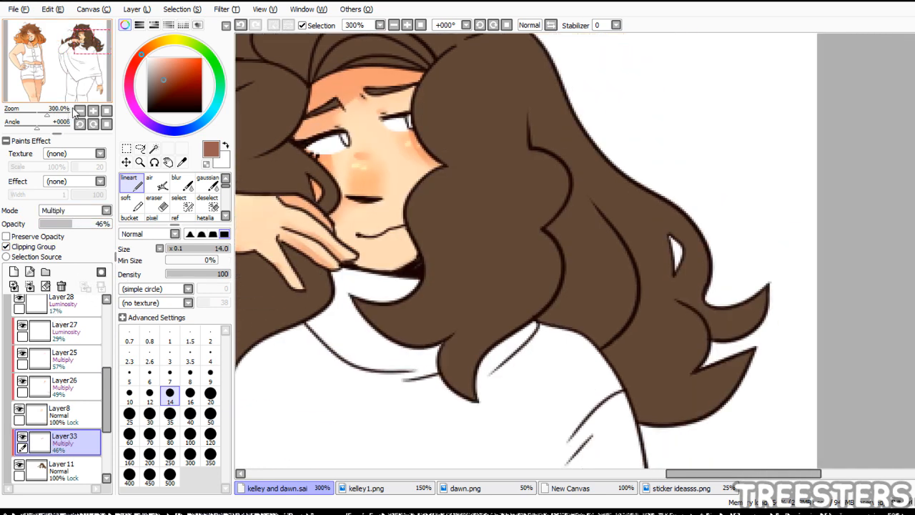
click(181, 61)
mouse_move(613, 175)
mouse_down()
mouse_move(621, 188)
mouse_move(490, 259)
mouse_up()
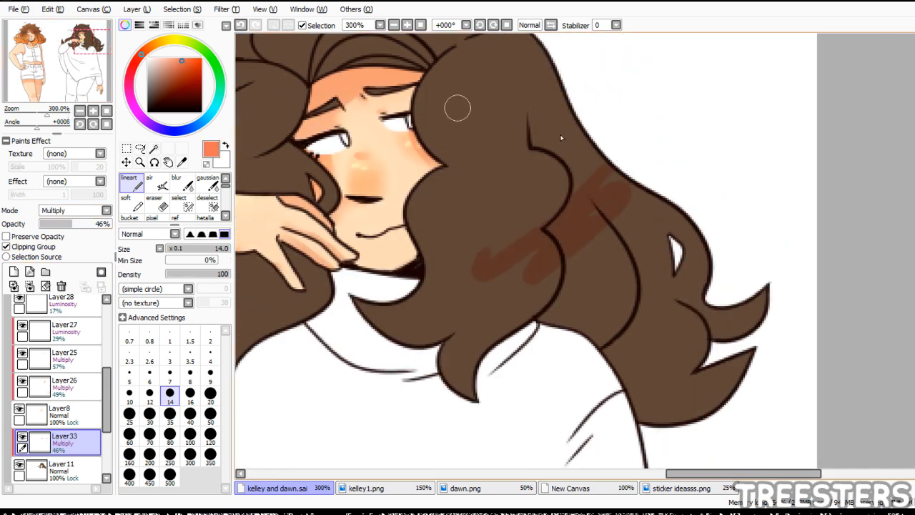
click(241, 25)
- Paint reddish-brown shadows at size 16 around the right-hand figure's headband and in the upper hair behind it
click(77, 41)
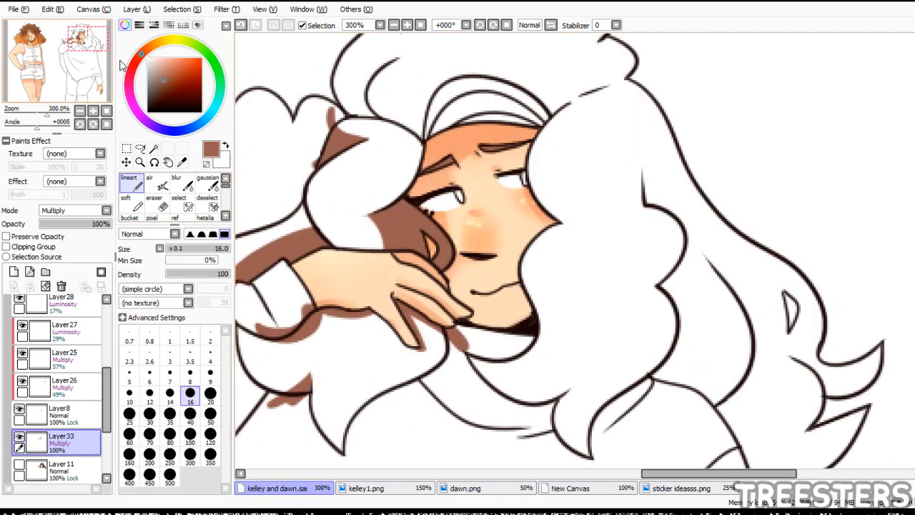
click(92, 33)
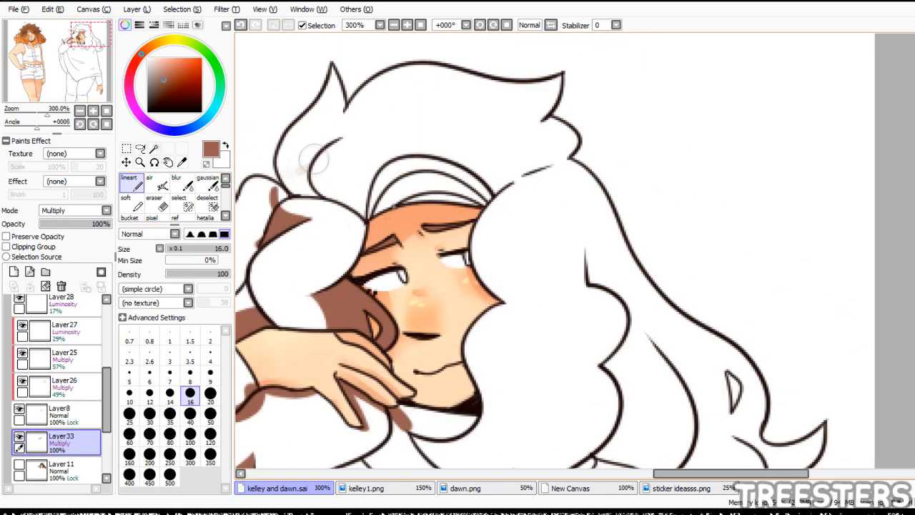
drag(325, 148, 269, 193)
drag(366, 219, 475, 172)
drag(390, 203, 489, 194)
drag(333, 50, 343, 111)
click(97, 35)
mouse_move(382, 154)
mouse_down()
mouse_move(471, 98)
mouse_move(422, 147)
mouse_up()
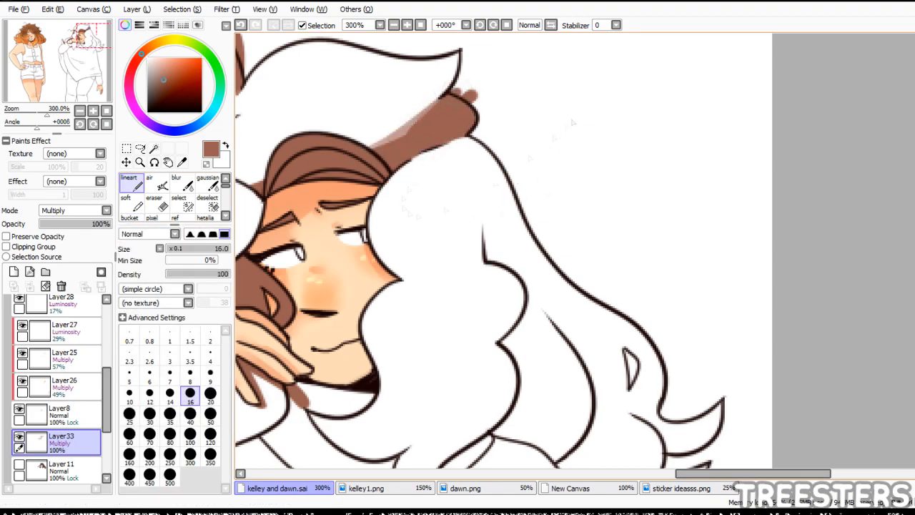
- Fill the right-hand figure's lower back hair and curl undersides with reddish-brown shadow, trimming its edges with the eraser at size 16
click(94, 46)
drag(398, 313, 436, 379)
key(e)
click(102, 46)
drag(392, 138, 577, 164)
click(94, 43)
key(e)
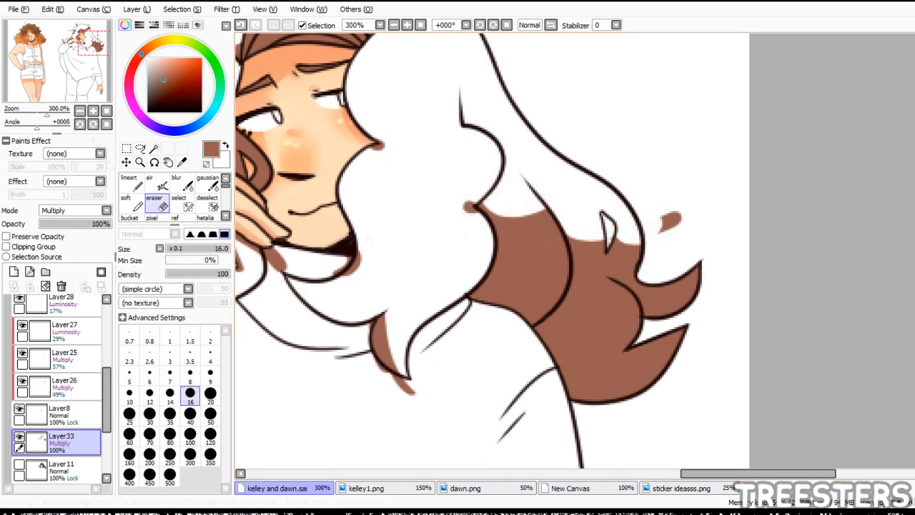
click(94, 42)
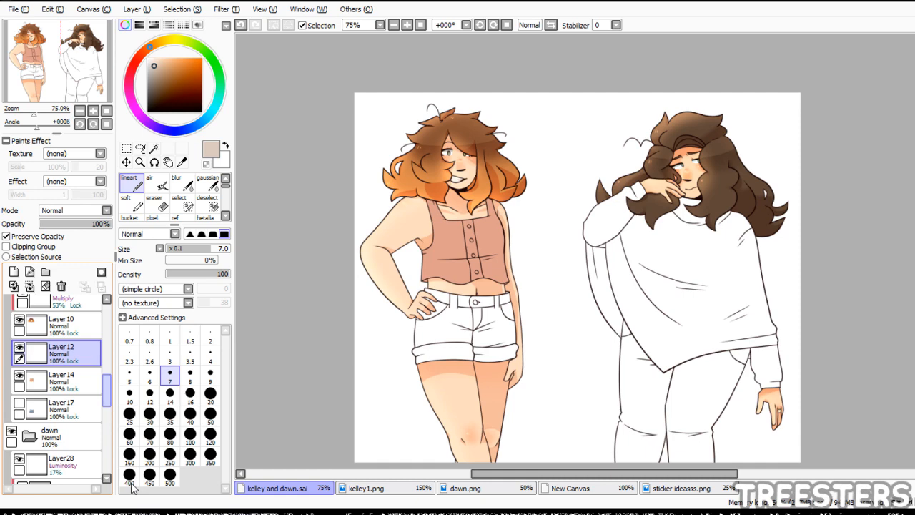
- Set up a new layer above Layer14 for shading the left-hand figure's top and choose a salmon tone for the brush and airbrush
scroll(57, 386, up, 3)
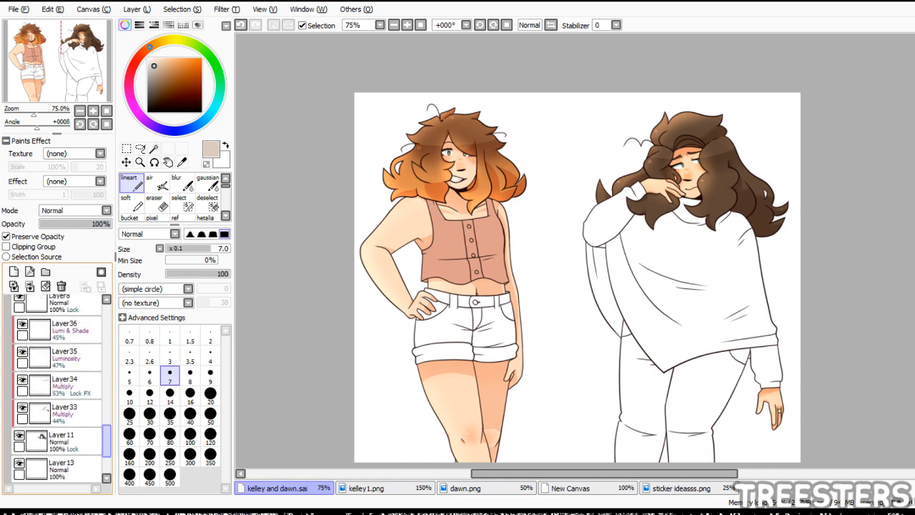
click(71, 464)
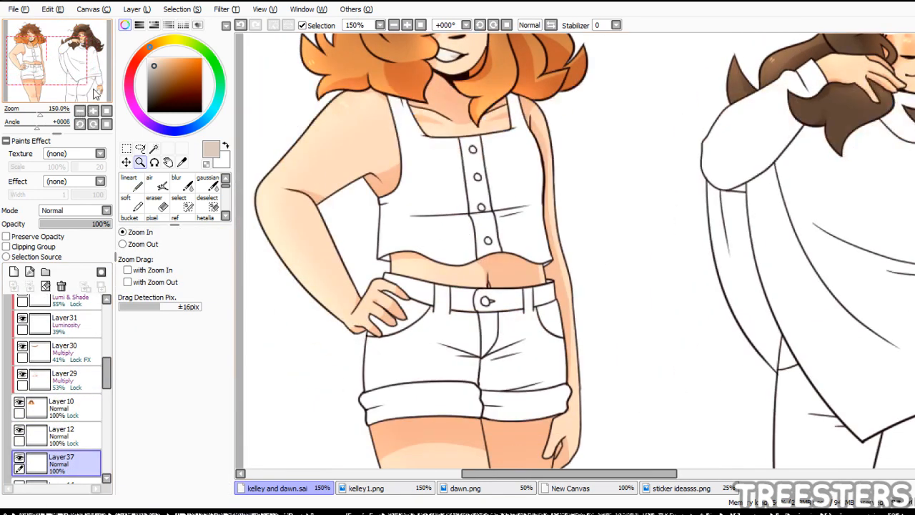
click(406, 113)
click(442, 176)
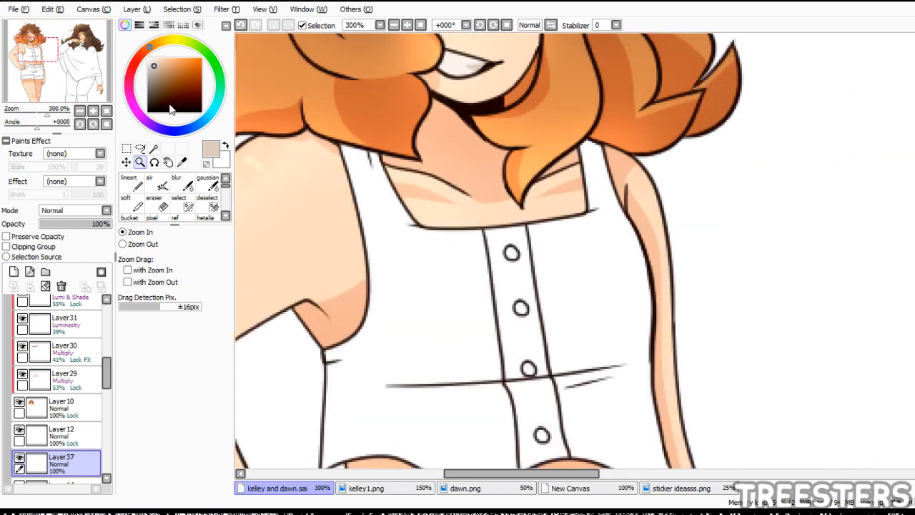
drag(170, 108, 171, 71)
key(n)
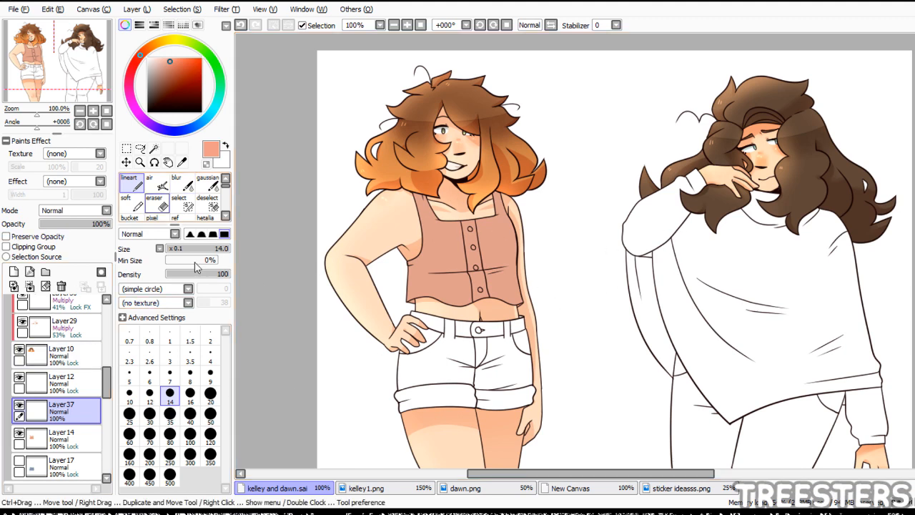
click(159, 184)
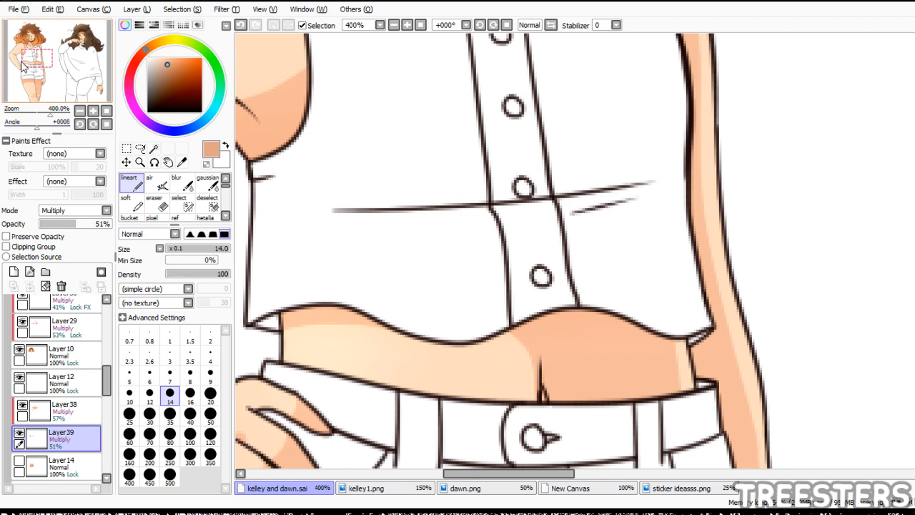
- Paint tan-orange shadows at size 14 under the armpit and along the raised hem of the left-hand figure's top
drag(23, 66, 33, 76)
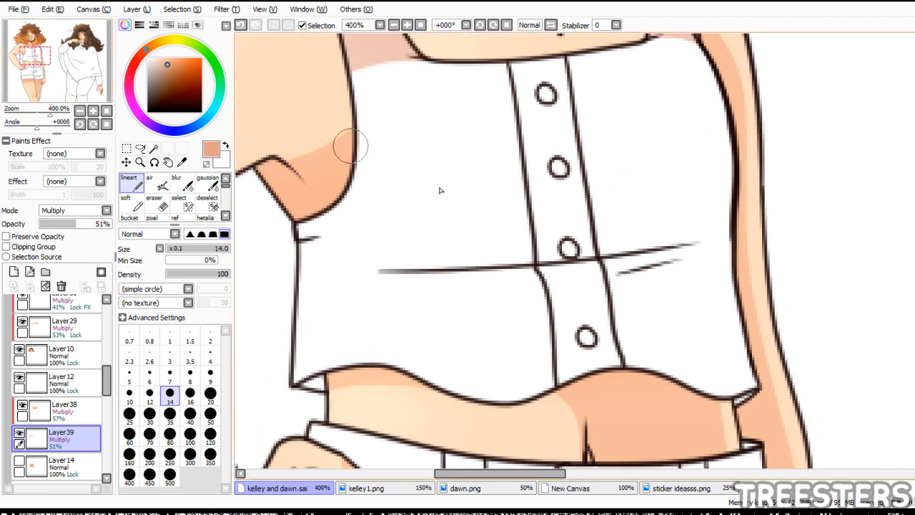
mouse_move(351, 140)
mouse_down()
mouse_move(330, 224)
mouse_move(283, 242)
mouse_up()
drag(352, 152, 267, 243)
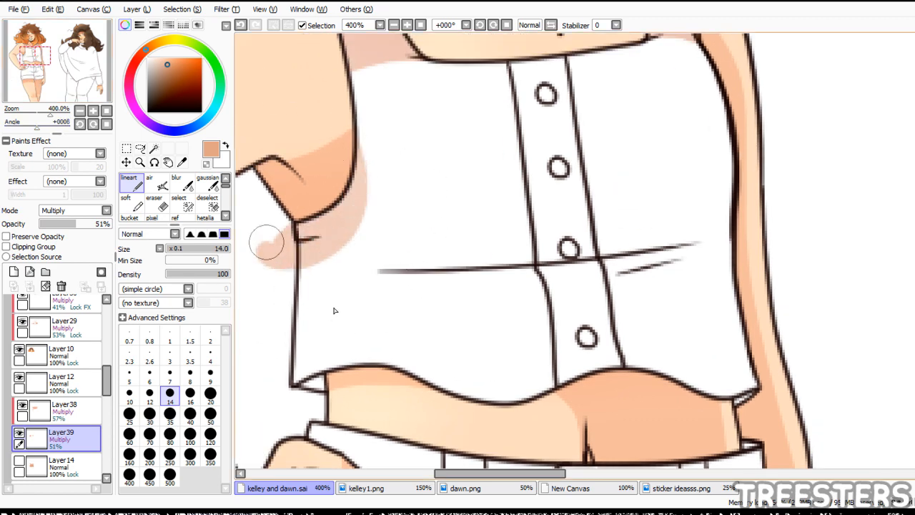
click(33, 60)
mouse_move(385, 262)
mouse_down()
mouse_move(455, 238)
mouse_move(395, 277)
mouse_move(428, 248)
mouse_move(377, 264)
mouse_move(399, 241)
mouse_move(432, 237)
mouse_move(458, 262)
mouse_up()
key(ctrl+z)
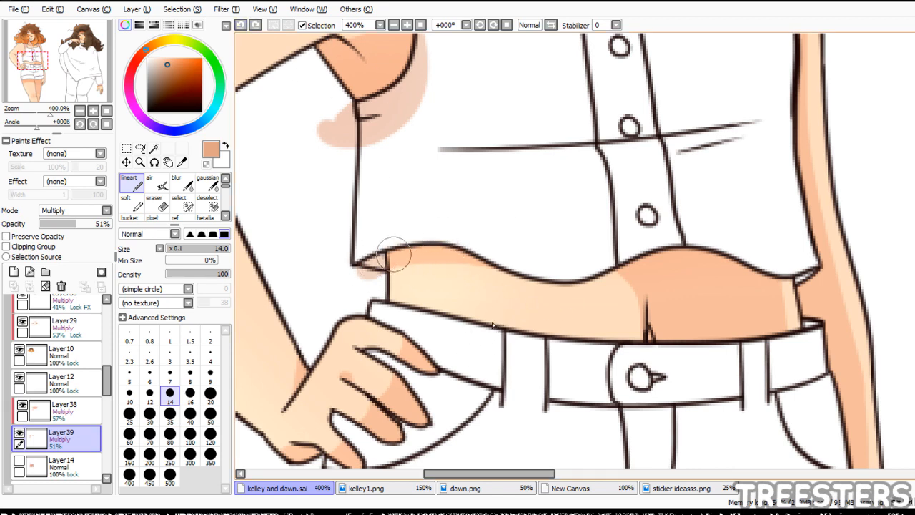
mouse_move(392, 255)
mouse_down()
mouse_move(428, 205)
mouse_move(455, 245)
mouse_up()
key(ctrl+z)
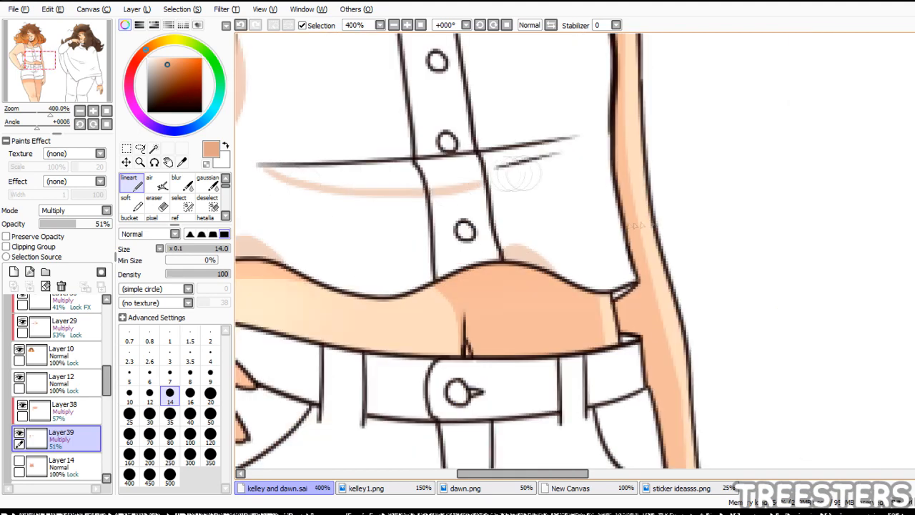
- Outline and bucket-fill the shadow under the chest crease of the top, then trim its lower edge with the eraser
drag(493, 170, 562, 146)
click(130, 217)
click(382, 174)
click(457, 170)
click(518, 155)
click(158, 204)
drag(267, 175, 483, 189)
click(132, 183)
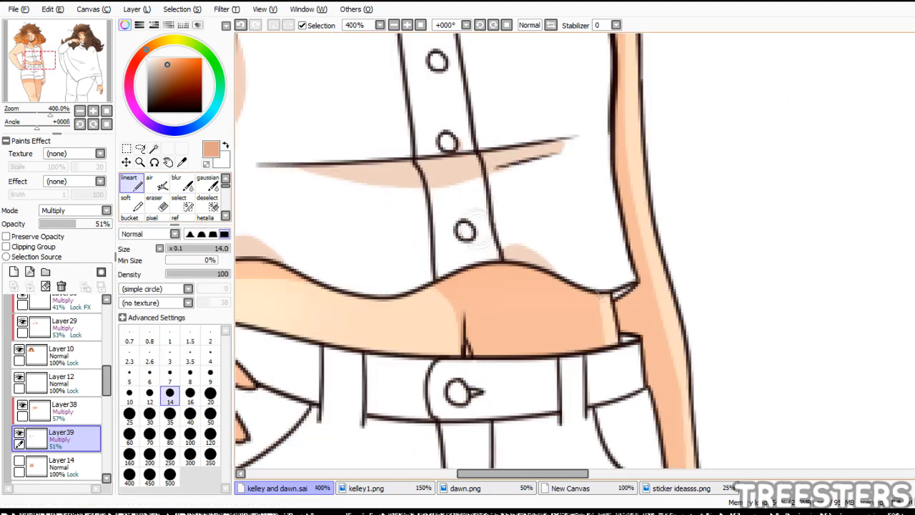
- Paint small shadows beside the top's buttons and along its upper edge near the straps, and show the Layer14 fill
drag(475, 223, 473, 241)
click(39, 57)
drag(478, 115, 475, 130)
click(40, 50)
drag(434, 179, 430, 193)
drag(40, 51, 41, 60)
mouse_move(615, 254)
mouse_down()
mouse_move(580, 288)
mouse_move(549, 277)
mouse_up()
drag(41, 61, 35, 59)
drag(376, 252, 314, 283)
drag(34, 59, 35, 50)
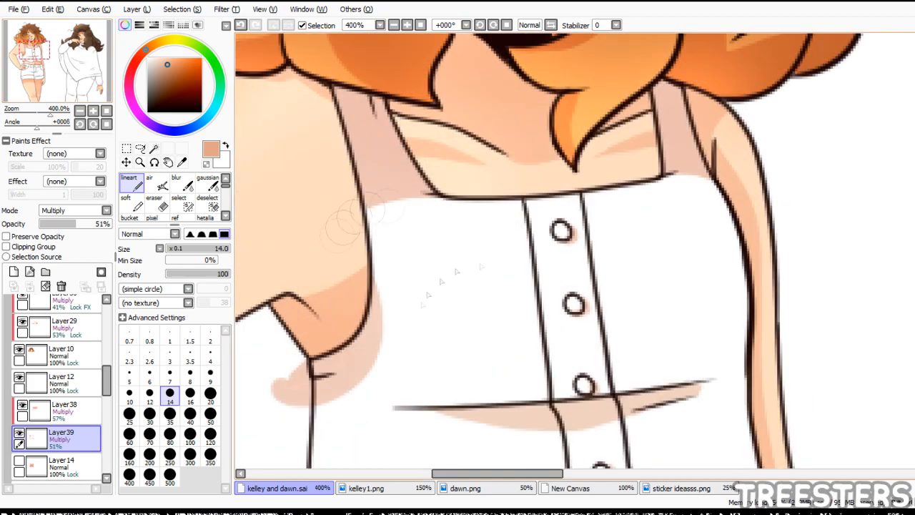
drag(347, 222, 715, 188)
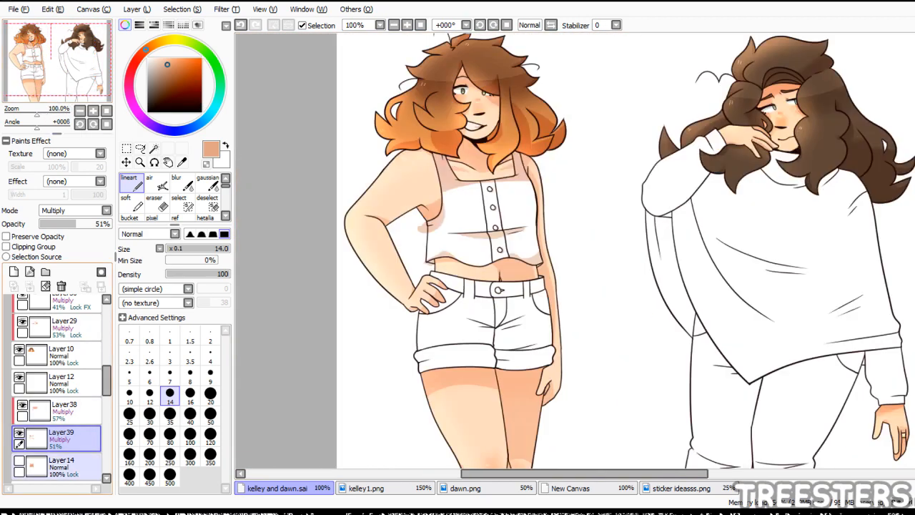
click(19, 461)
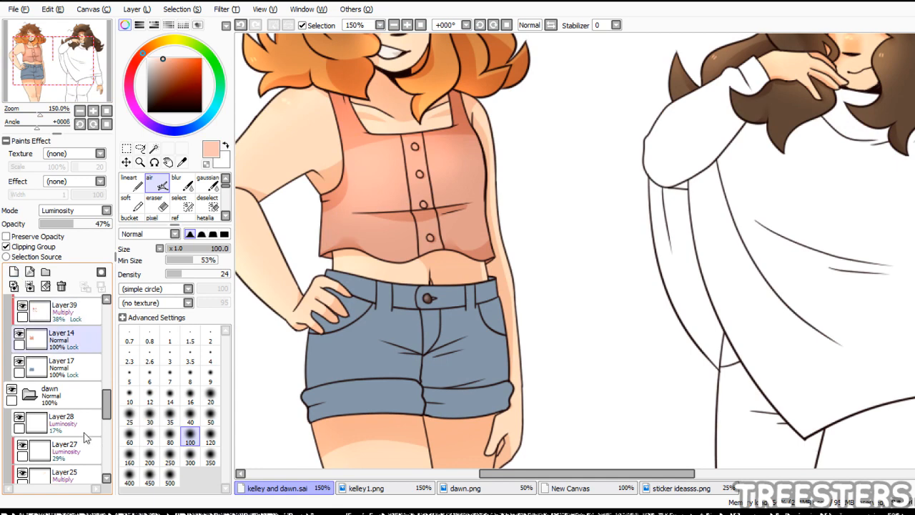
- Airbrush a blue-violet band across the shorts' waistband at size 100 on a new layer clipped to Layer17
click(46, 370)
click(14, 272)
click(23, 247)
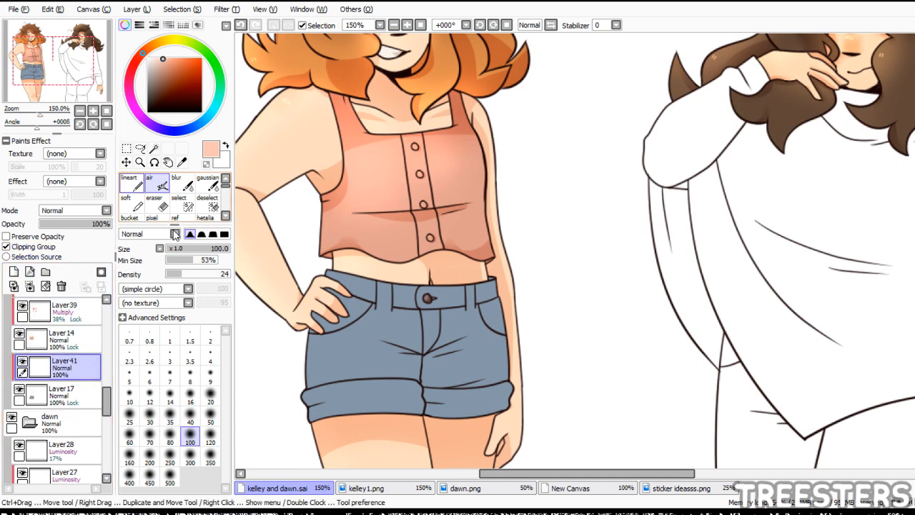
click(163, 130)
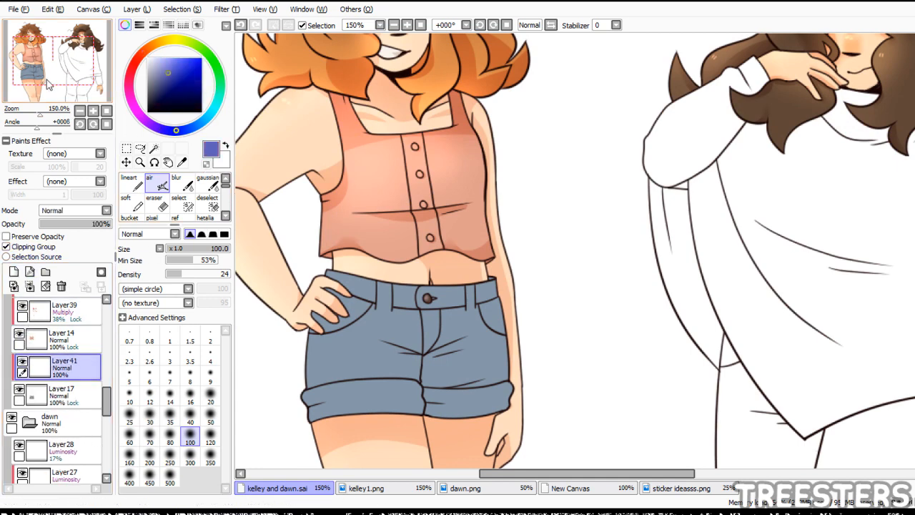
drag(46, 79, 46, 82)
drag(331, 263, 479, 257)
drag(363, 268, 486, 283)
- Set the waistband shading layer to Multiply at 61% opacity and preserve its opacity
click(107, 210)
click(64, 229)
click(82, 223)
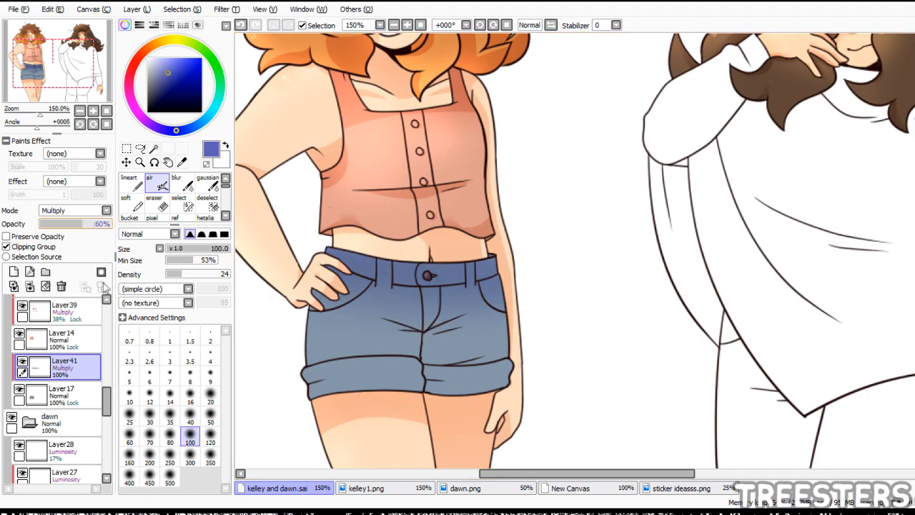
drag(83, 223, 84, 224)
click(6, 237)
- Compare the shorts with and without the recent waistband shading edits by stepping back and forth through them
key(ctrl+z)
key(ctrl+z)
key(ctrl+z)
key(ctrl+z)
key(ctrl+z)
key(ctrl+z)
key(ctrl+y)
key(ctrl+y)
key(ctrl+y)
key(ctrl+y)
key(ctrl+y)
key(ctrl+y)
- Recolour the waistband shading to a steel blue at 68% opacity and hide its layer
click(191, 127)
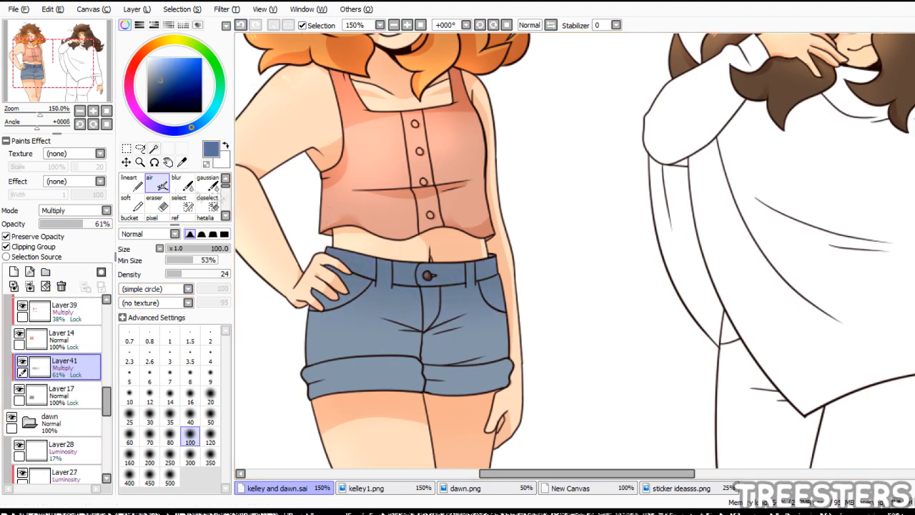
click(87, 224)
click(23, 362)
- Paint grey-blue shadows at size 14 around the fingers resting on the shorts, on a new layer above the hidden Layer17
click(61, 395)
click(14, 272)
click(19, 417)
click(141, 162)
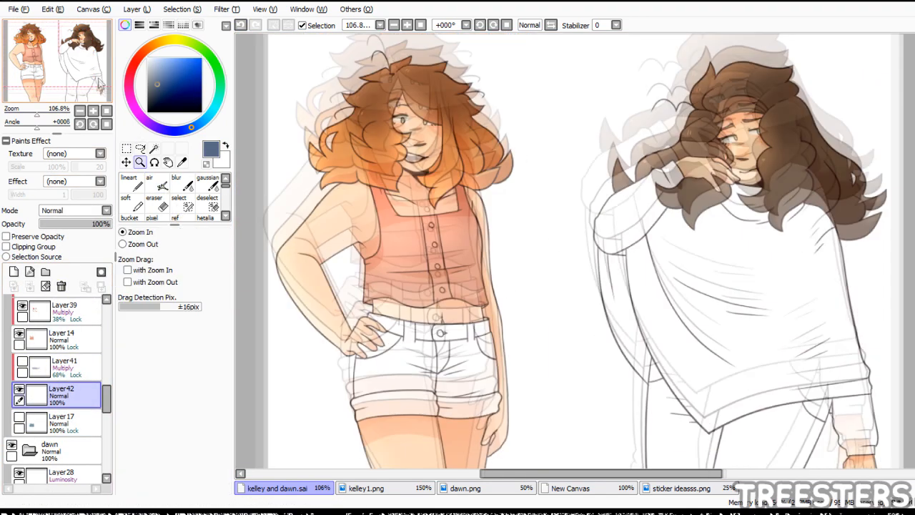
drag(340, 286, 475, 379)
click(131, 183)
click(157, 79)
mouse_move(357, 210)
mouse_down()
mouse_move(398, 240)
mouse_move(333, 204)
mouse_up()
drag(376, 304, 394, 299)
drag(293, 287, 347, 320)
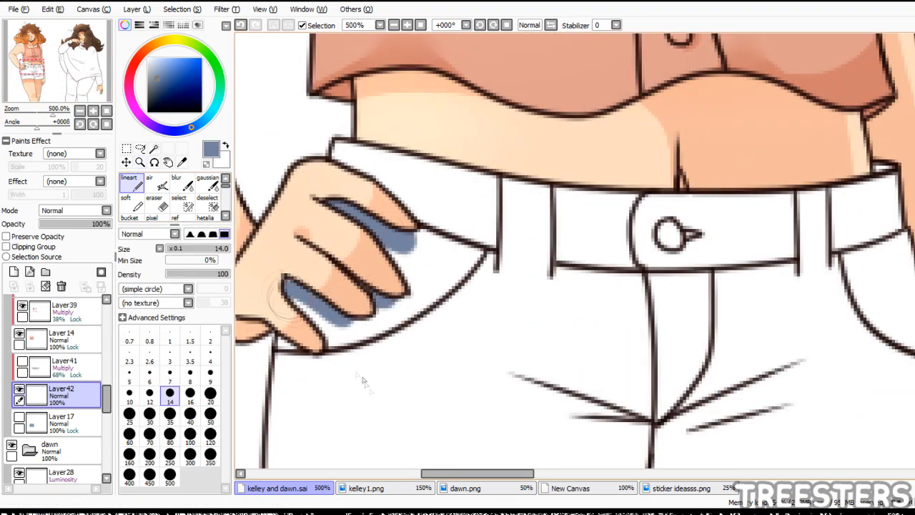
drag(283, 344, 312, 356)
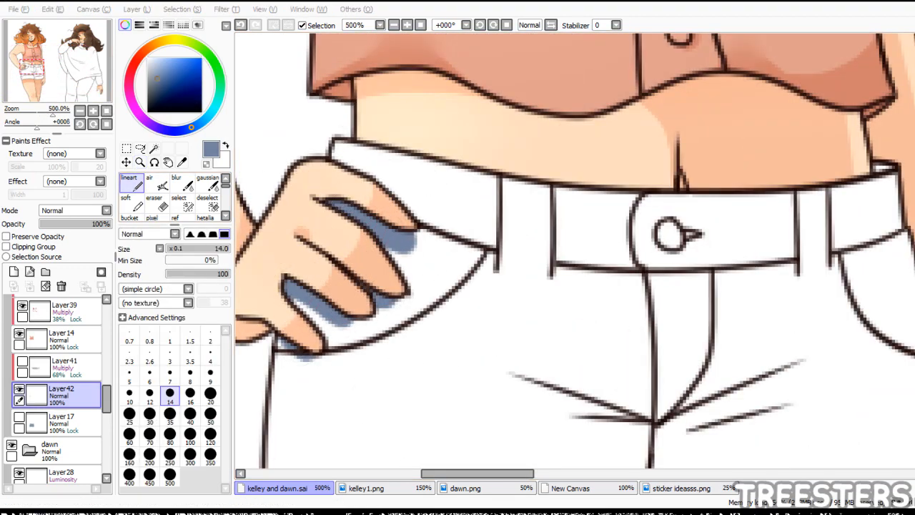
drag(443, 286, 427, 267)
- Set the finger shadow layer's blend mode to Multiply, keeping the Layer17 shorts fill hidden
click(20, 417)
click(106, 211)
click(61, 230)
click(19, 417)
- Paint grey-blue shadows beside the belt loops, around the waist button and on the waistband's end near the hanging arm
drag(562, 290, 425, 255)
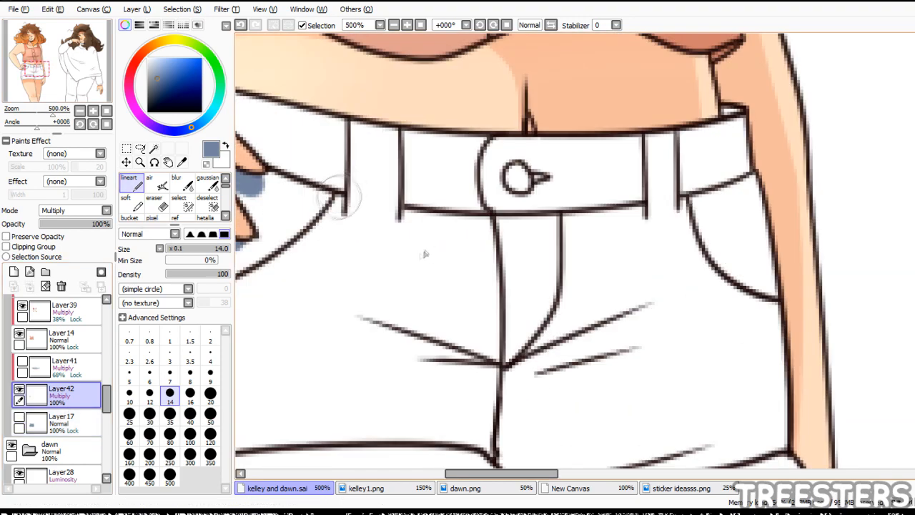
drag(340, 197, 345, 210)
drag(409, 219, 418, 139)
drag(479, 202, 485, 209)
drag(483, 147, 490, 138)
click(542, 177)
drag(629, 188, 534, 188)
mouse_move(649, 153)
mouse_down()
mouse_move(593, 191)
mouse_move(647, 120)
mouse_up()
mouse_move(640, 129)
mouse_down()
mouse_move(597, 182)
mouse_move(674, 236)
mouse_up()
drag(619, 204, 665, 187)
- Outline the two crotch creases of the shorts at size 8, bucket-fill their shadows and touch up the outer ends
drag(457, 293, 553, 179)
click(190, 376)
mouse_move(363, 206)
mouse_down()
mouse_move(355, 231)
mouse_move(430, 243)
mouse_up()
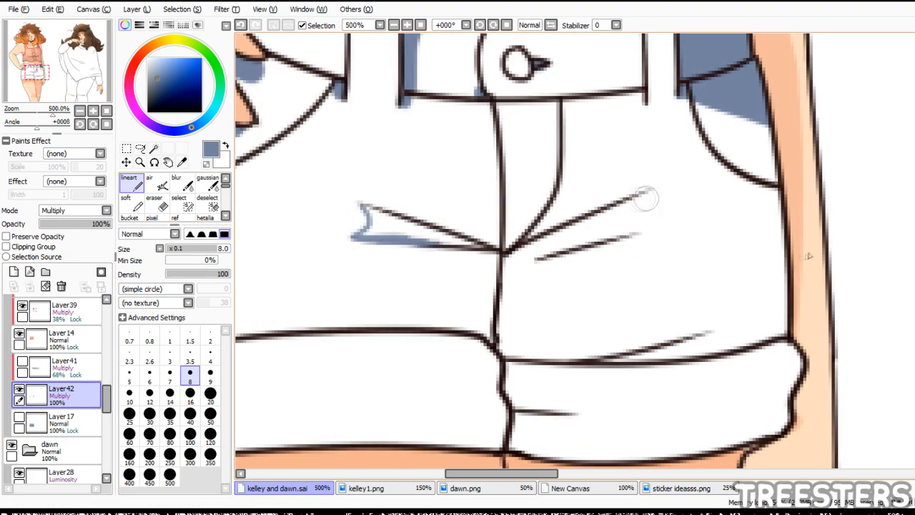
drag(646, 194, 627, 234)
drag(557, 257, 504, 272)
click(129, 218)
click(390, 227)
click(586, 229)
click(131, 184)
drag(366, 206, 377, 209)
drag(628, 199, 616, 217)
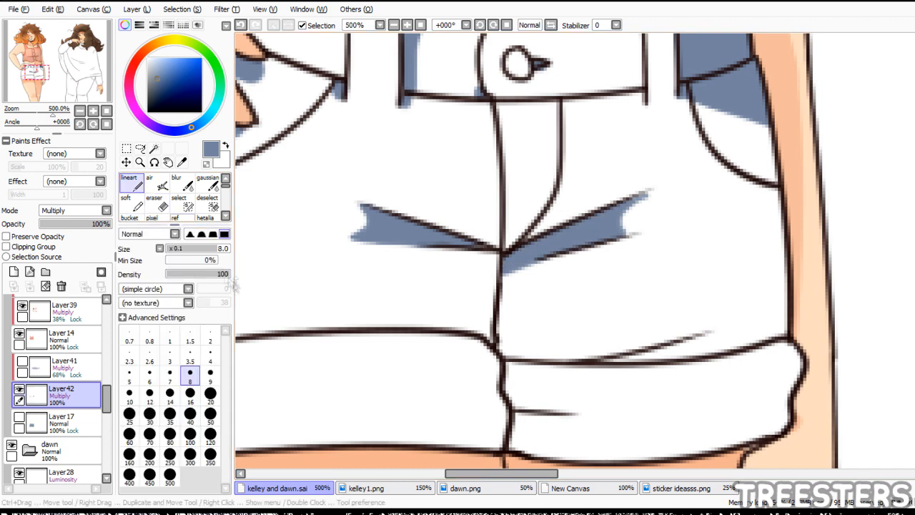
- Add pointed fold shadows above the crotch creases on both sides of the fly, thinning one with the eraser at size 16
drag(446, 186, 499, 244)
key(e)
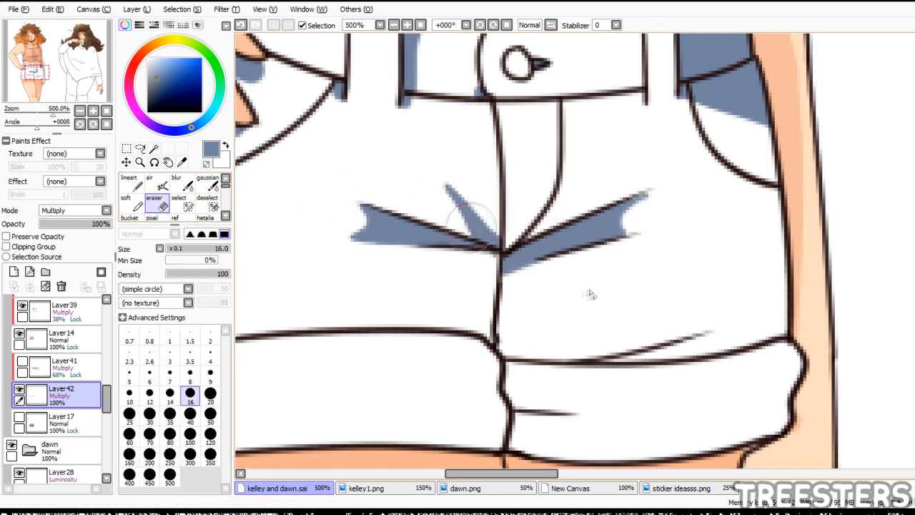
drag(449, 192, 472, 216)
key(n)
drag(532, 243, 608, 187)
- Outline and bucket-fill a jagged shadow down the inner side of the left short leg and its cuff, trimming the edge
mouse_move(479, 212)
mouse_down()
mouse_move(575, 217)
mouse_move(491, 272)
mouse_up()
drag(458, 300, 495, 202)
drag(289, 194, 287, 298)
key(ctrl+z)
mouse_move(512, 184)
mouse_down()
mouse_move(449, 226)
mouse_move(489, 295)
mouse_up()
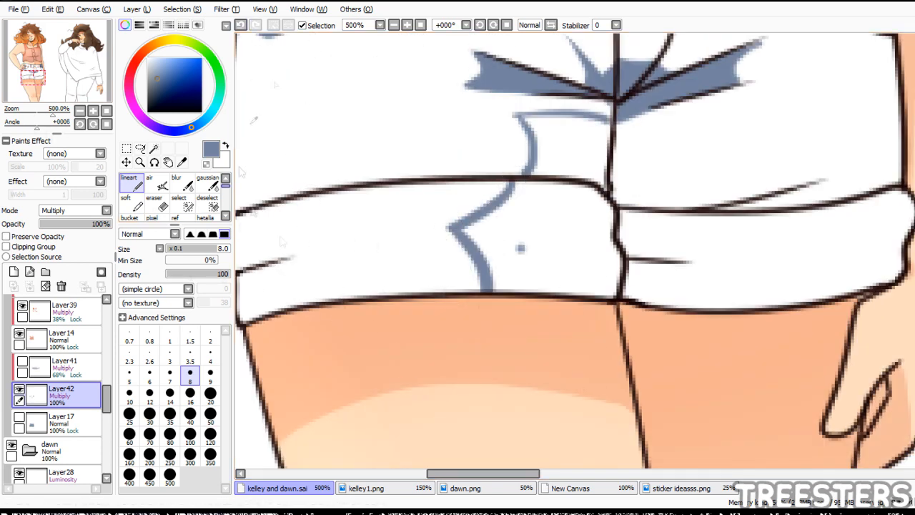
key(g)
click(521, 248)
key(e)
drag(505, 189, 444, 224)
drag(565, 215, 395, 290)
key(g)
click(397, 223)
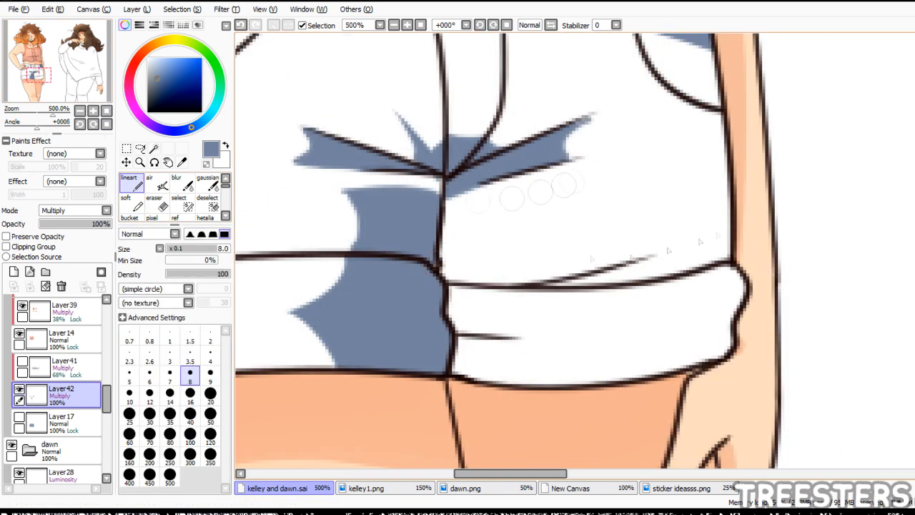
- Outline and bucket-fill shadows on the inner right short leg and along the fold above its cuff, trimming the upper edge
drag(447, 211, 639, 197)
drag(633, 197, 579, 276)
drag(641, 260, 730, 244)
key(g)
click(554, 250)
key(e)
drag(458, 204, 632, 204)
key(n)
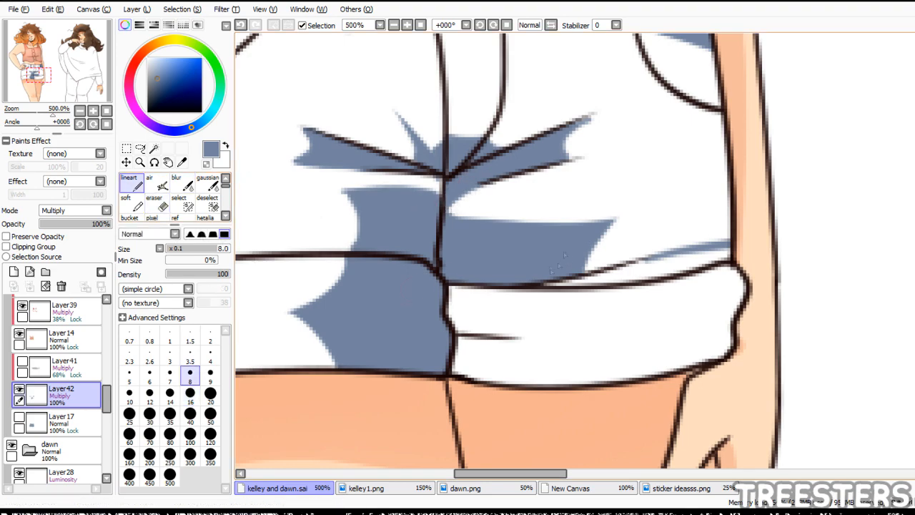
key(g)
click(665, 266)
- Outline and bucket-fill the inner shadow of the right cuff, shaping its edge around the crease with the eraser
key(n)
drag(548, 287, 532, 334)
drag(531, 337, 528, 386)
key(g)
click(486, 311)
key(e)
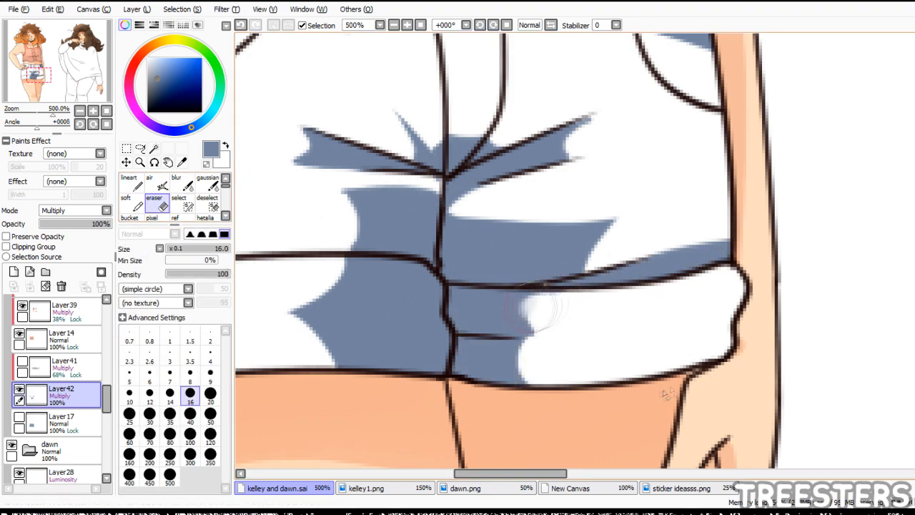
drag(537, 308, 542, 326)
drag(550, 343, 538, 368)
key(n)
scroll(598, 247, down, 3)
scroll(538, 247, up, 3)
- Trim the left short leg's inner shadow and paint a small tapered shadow at the outer end of its cuff
key(e)
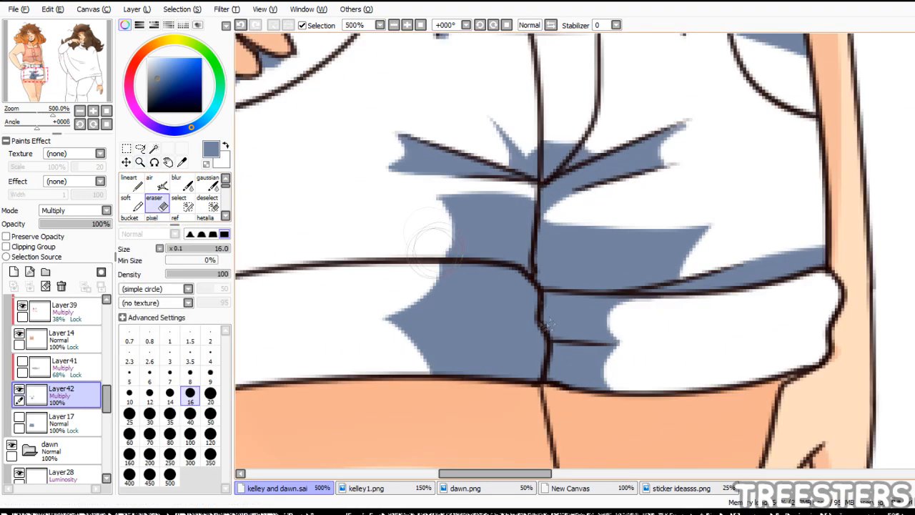
drag(431, 218, 435, 238)
drag(415, 300, 548, 203)
key(n)
drag(348, 247, 310, 296)
drag(285, 267, 306, 308)
drag(312, 263, 300, 304)
key(e)
drag(351, 259, 326, 303)
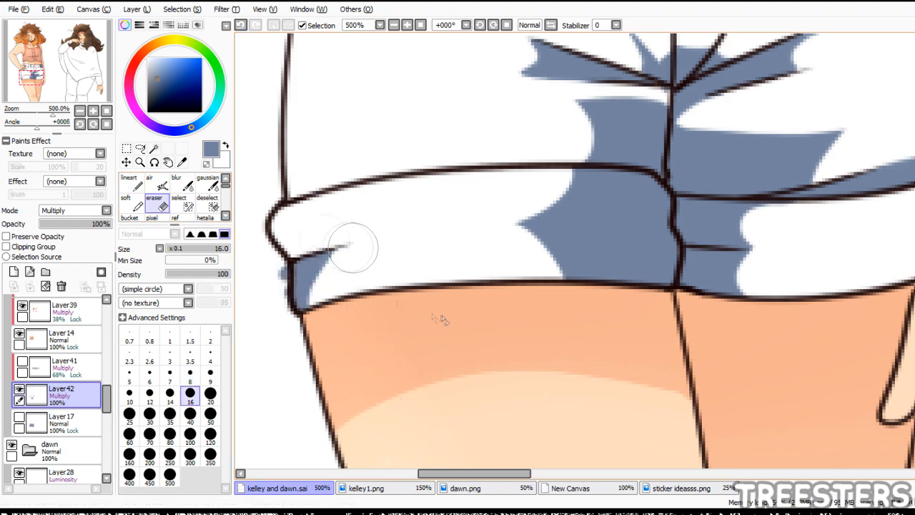
- Paint a grey-blue shadow strip beneath the shorts' waistband across the fly
mouse_move(51, 96)
mouse_down()
mouse_move(54, 83)
mouse_move(95, 93)
mouse_up()
key(n)
mouse_move(332, 203)
mouse_down()
mouse_move(565, 208)
mouse_move(415, 216)
mouse_up()
drag(451, 212, 336, 203)
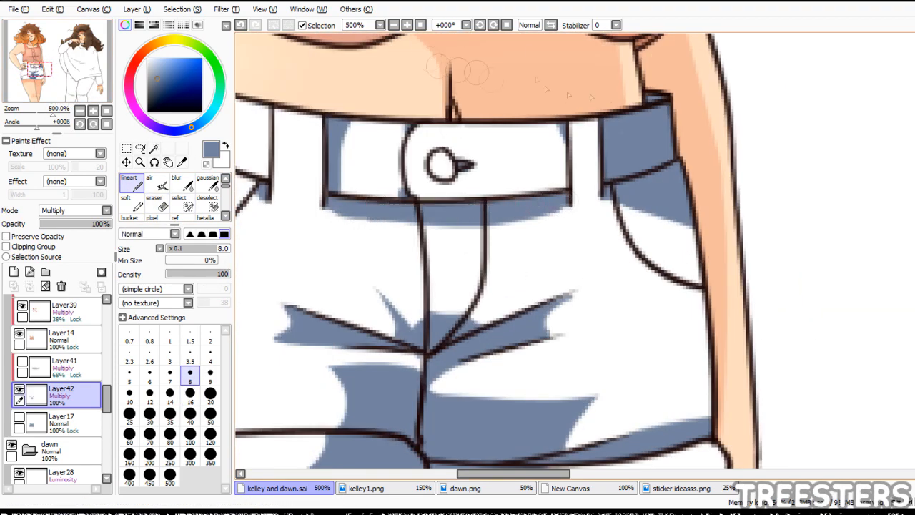
- Show the Layer17 shorts fill, clip the shadow layer to it and lower the shadow's opacity to 36%
scroll(575, 250, down, 5)
click(20, 417)
click(7, 247)
drag(100, 223, 75, 224)
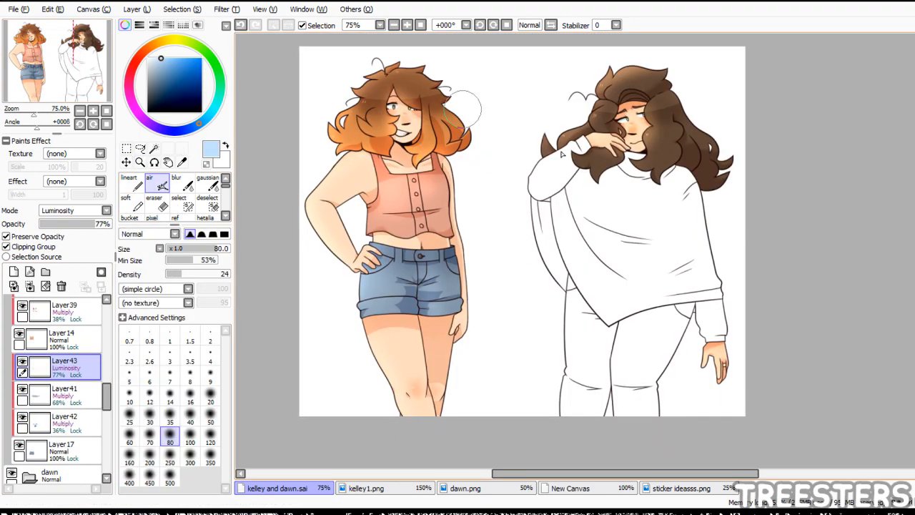
- Collapse the kelley folder, then select and show the purple poncho fill on Layer15 in the dawn folder
drag(133, 493, 130, 384)
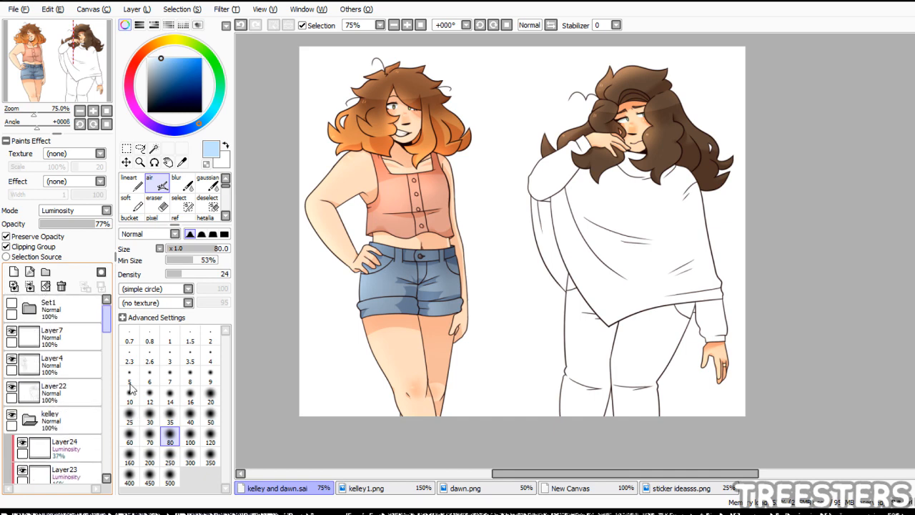
click(30, 420)
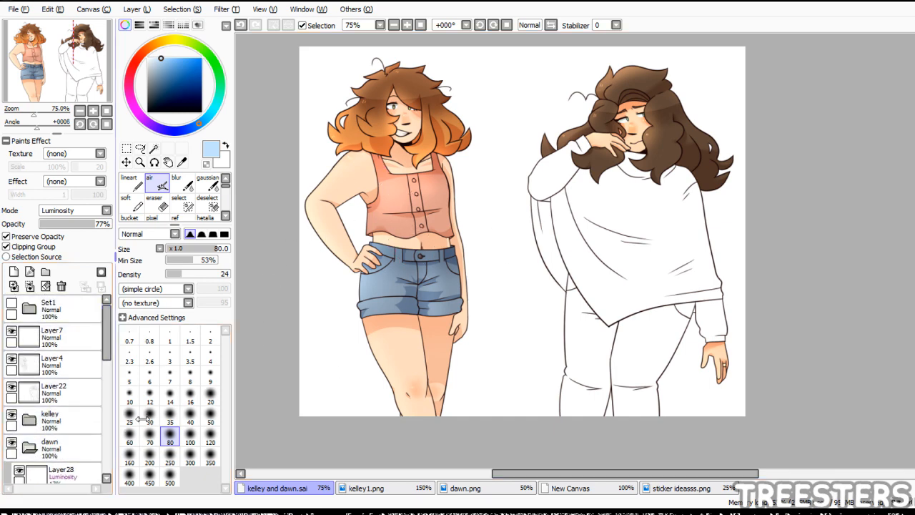
drag(107, 342, 105, 474)
click(60, 413)
click(18, 409)
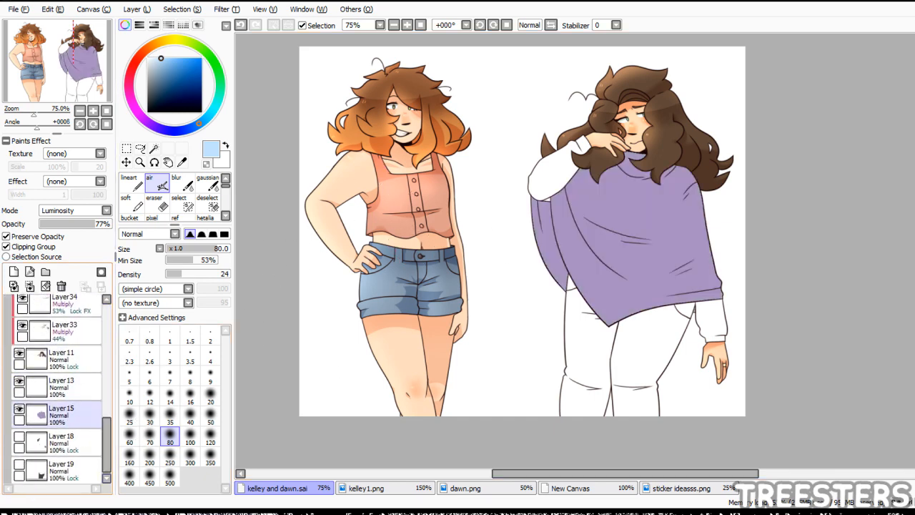
- Hide the purple poncho fill on Layer15 and add a new empty layer above it
click(19, 409)
click(14, 272)
click(90, 68)
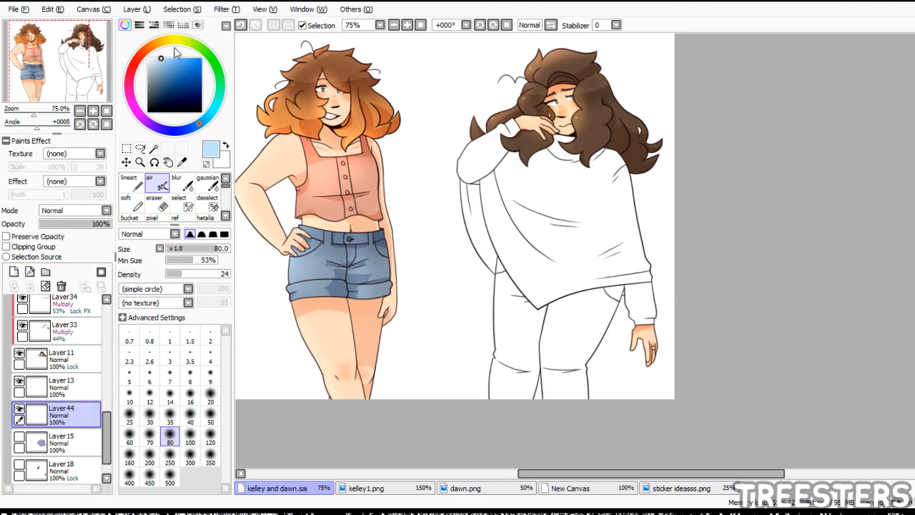
click(140, 163)
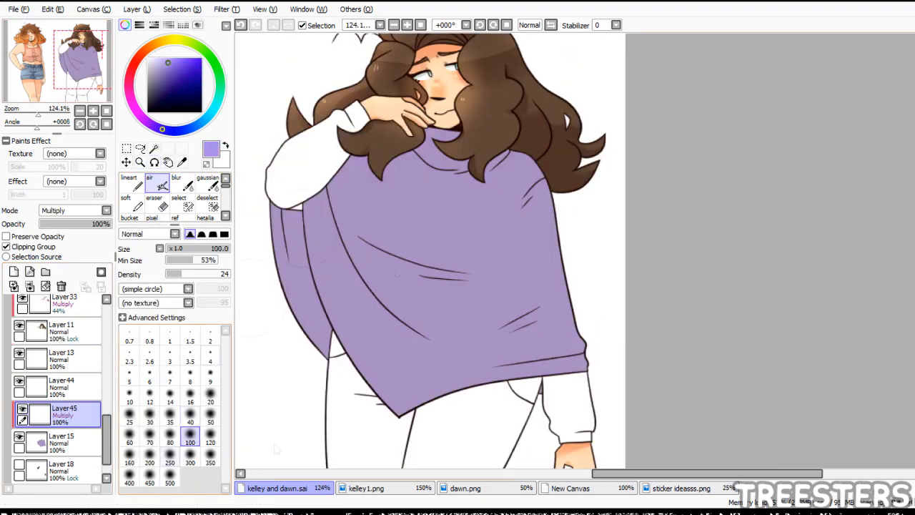
- Shade across the poncho's neckline on the clipped Multiply layer, lower that layer's opacity to 50% and hide the poncho fill
drag(372, 168, 518, 161)
click(75, 224)
click(19, 437)
click(155, 162)
click(140, 162)
click(247, 395)
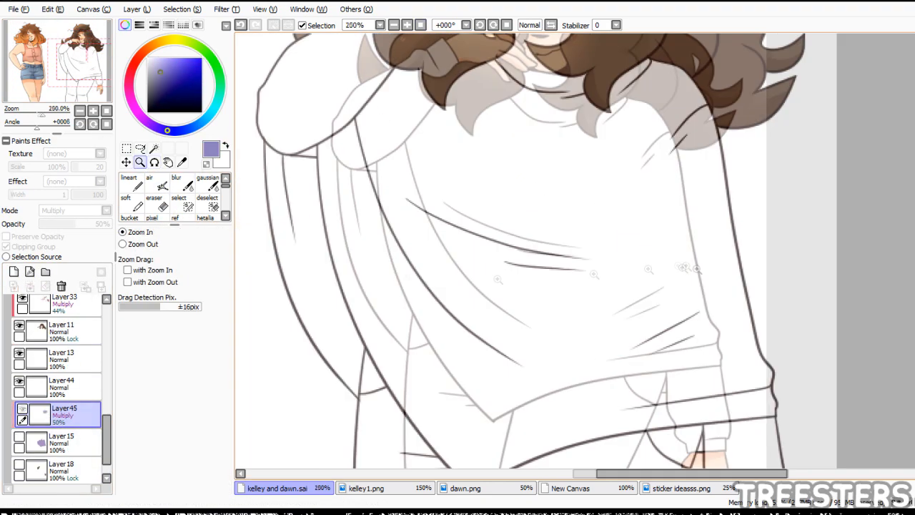
click(154, 149)
click(182, 203)
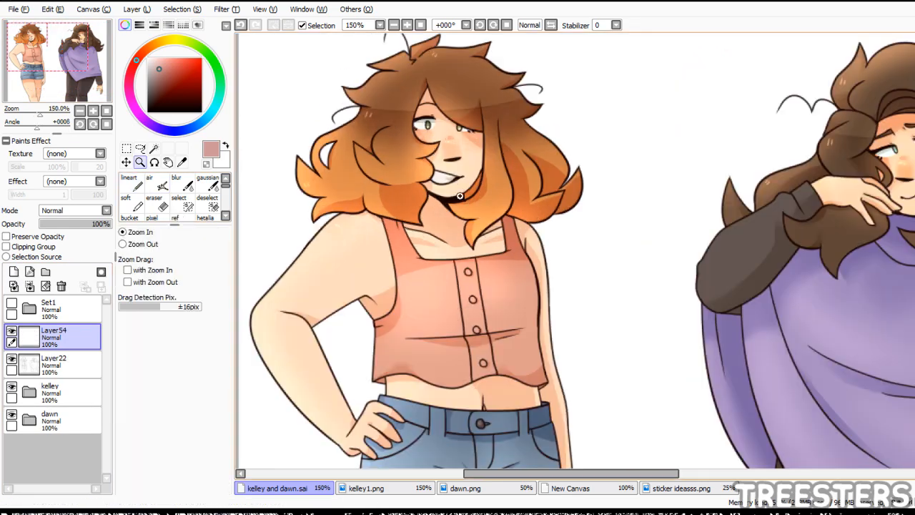
- Touch up the white of the left-hand figure's half-covered eye on Layer54 with a size 2 line brush
click(464, 123)
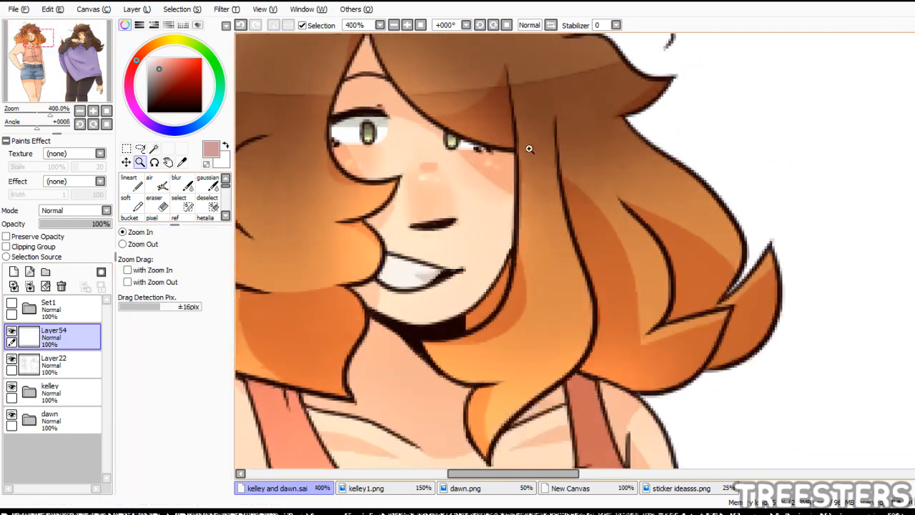
click(429, 136)
right_click(325, 146)
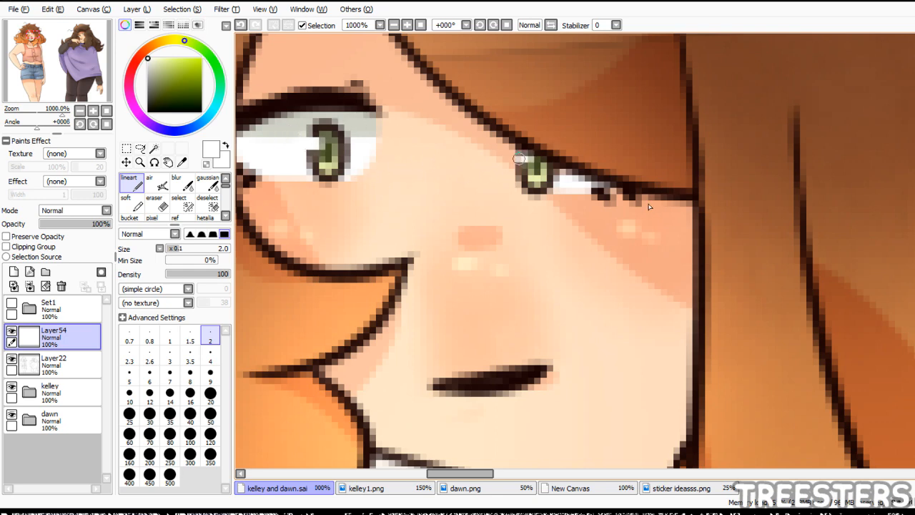
scroll(490, 35, down, 5)
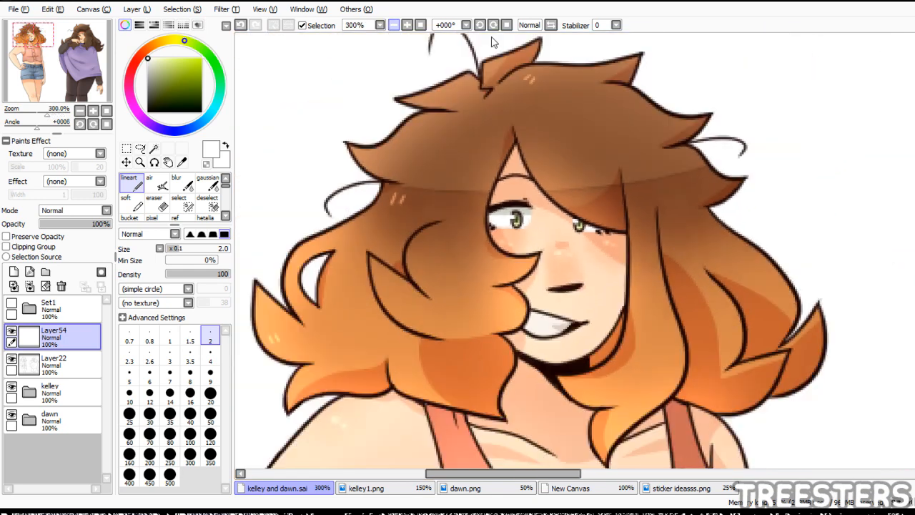
- Add a new layer above the Layer22 line art and clip it to the line art
click(129, 335)
click(54, 365)
click(13, 272)
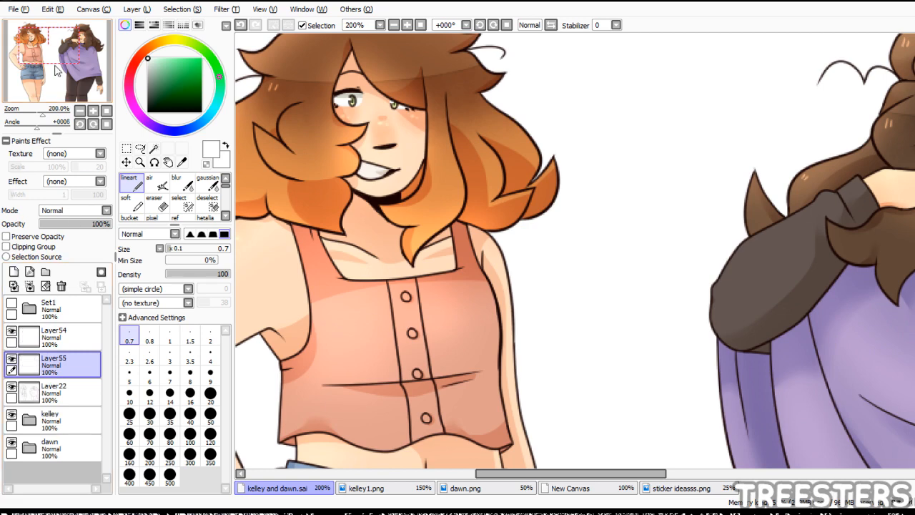
scroll(459, 42, down, 1)
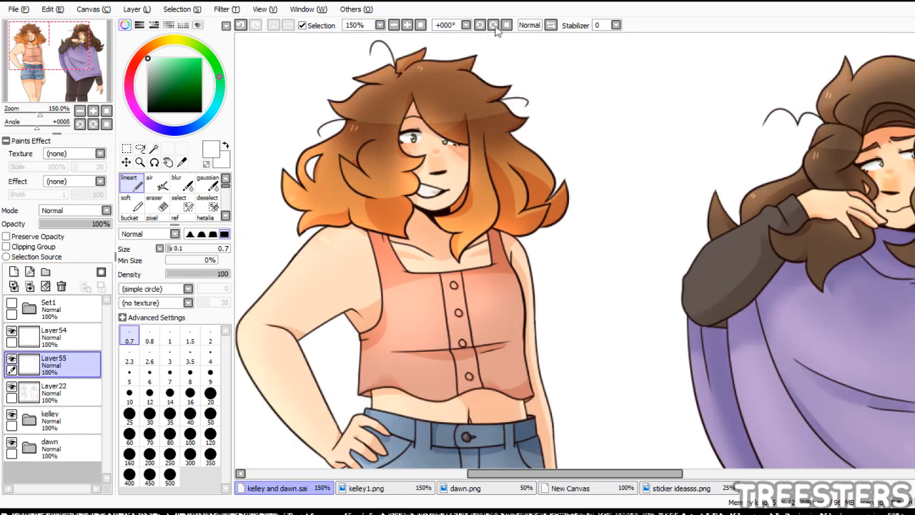
click(7, 247)
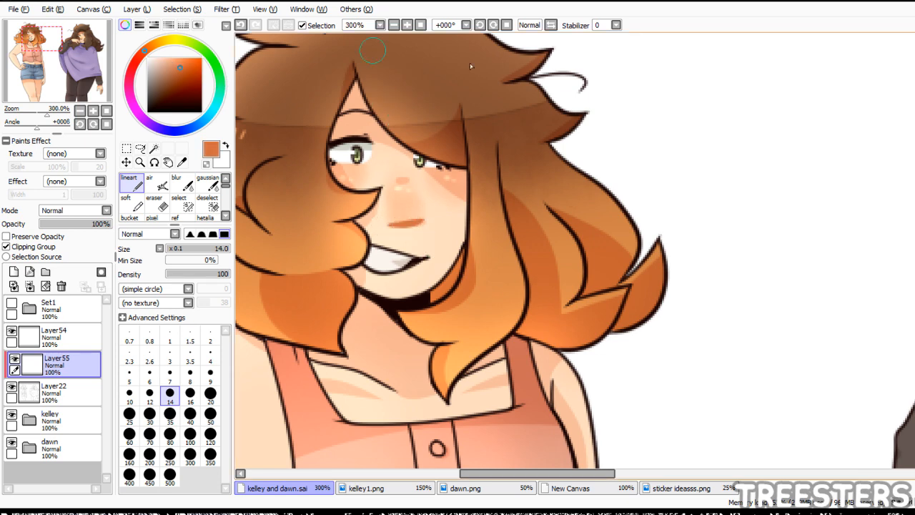
- Recolour the left-hand figure's neck, collarbone and shoulder lines orange with a size 14 line brush
scroll(369, 334, up, 2)
mouse_move(369, 338)
mouse_down()
mouse_move(407, 356)
mouse_move(458, 359)
mouse_move(439, 131)
mouse_up()
drag(657, 279, 669, 277)
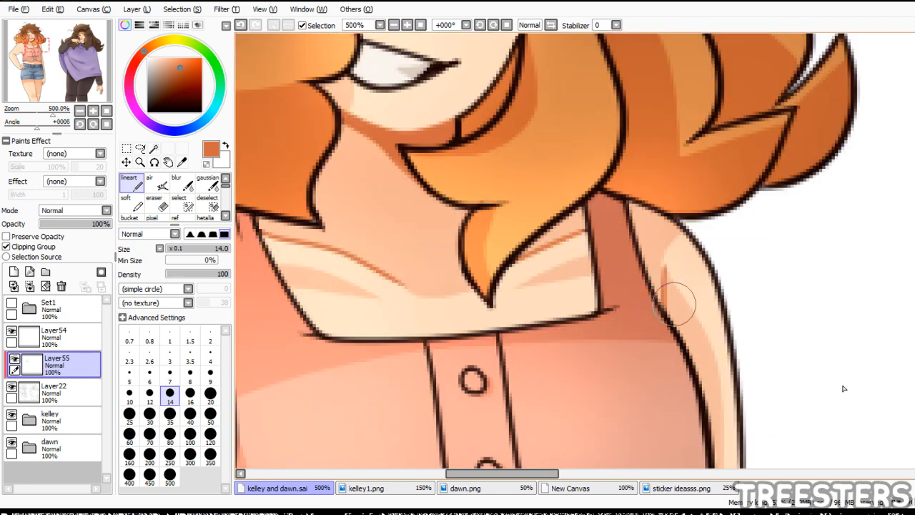
drag(67, 107, 42, 114)
drag(65, 101, 76, 98)
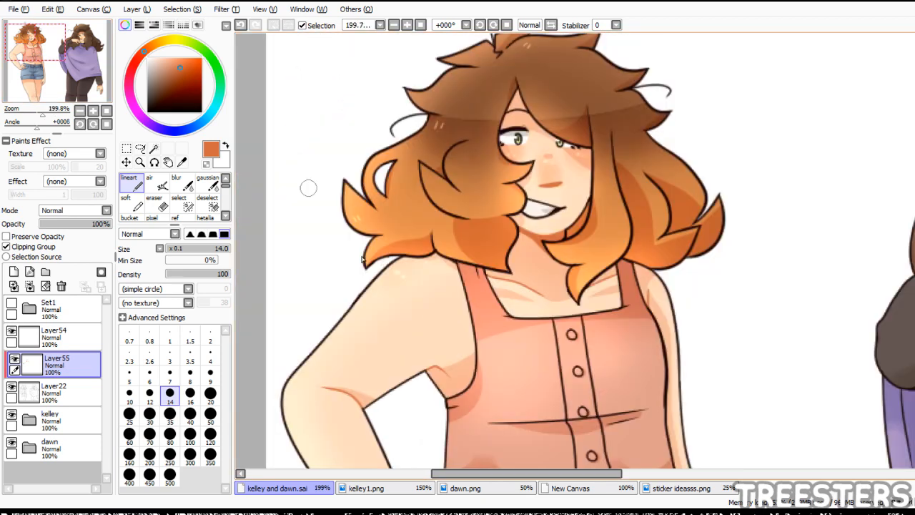
key(ctrl+z)
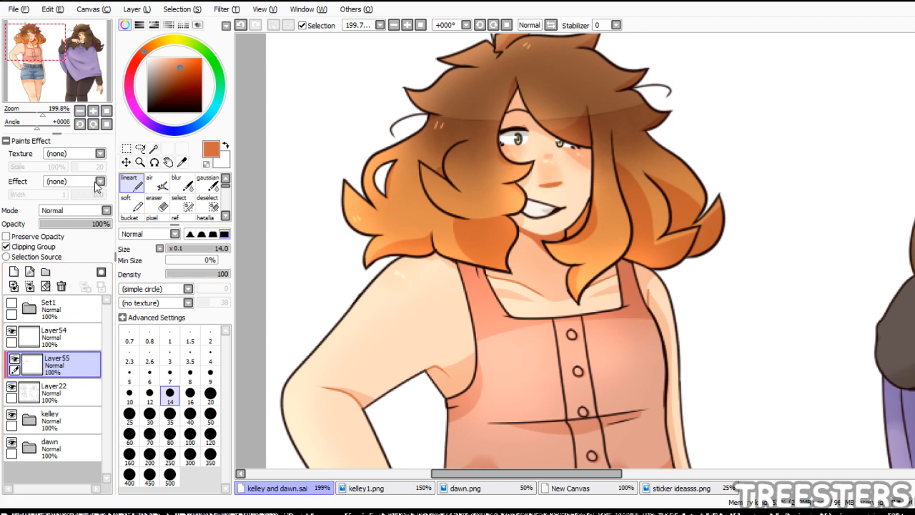
click(14, 358)
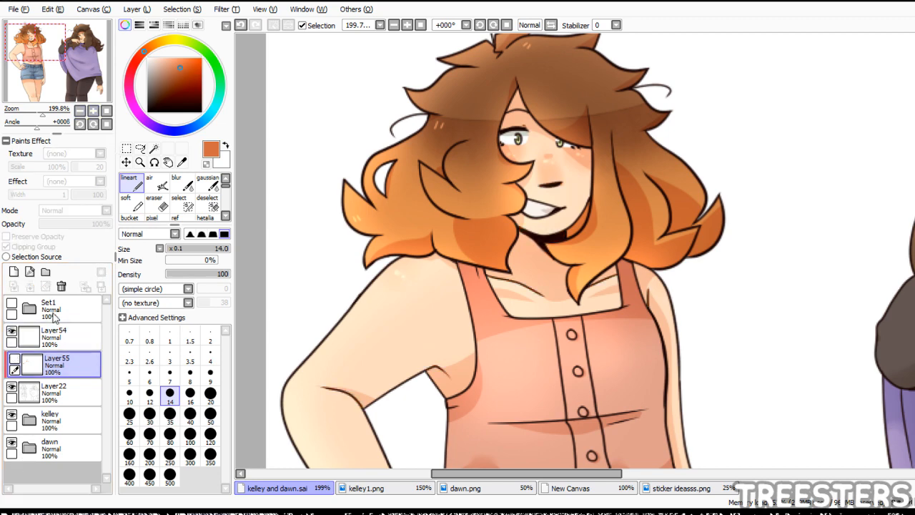
click(14, 359)
- Recolour the left-hand figure's finger and navel lines orange on the clipped line-colour layer
mouse_move(44, 48)
mouse_down()
mouse_move(50, 59)
mouse_move(38, 70)
mouse_up()
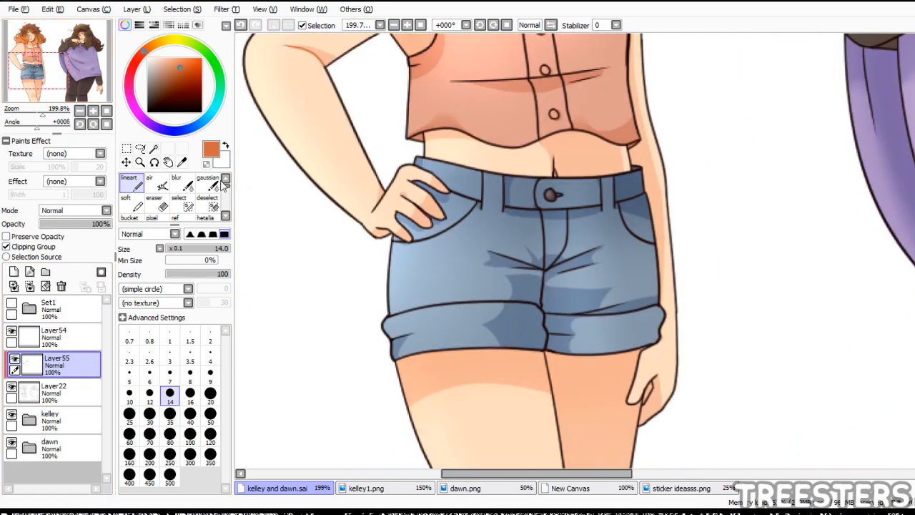
key(ctrl+space)
click(379, 194)
drag(368, 288, 405, 293)
drag(391, 202, 360, 249)
drag(434, 207, 480, 236)
drag(31, 67, 45, 63)
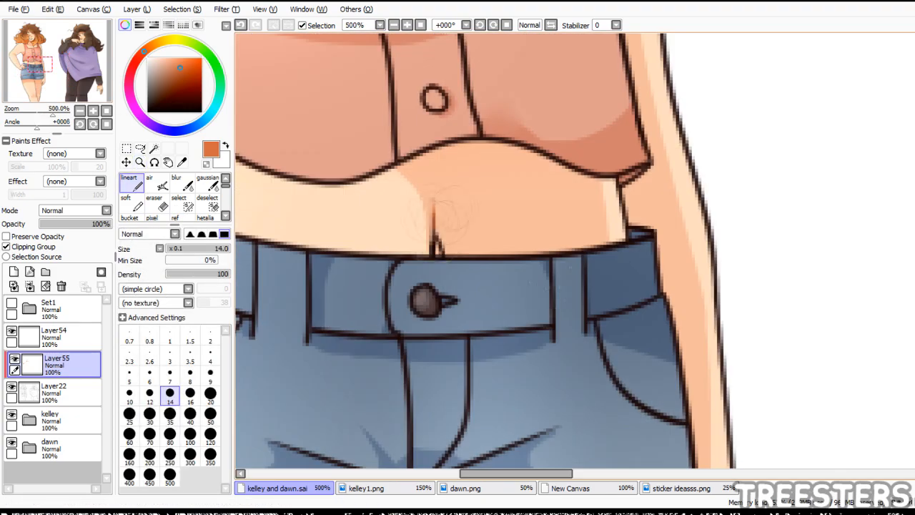
drag(431, 209, 438, 256)
drag(625, 186, 621, 221)
- Recolour the crop top's placket, button and fold lines reddish brown with a size 14 line brush
mouse_move(46, 64)
mouse_down()
mouse_move(48, 81)
mouse_move(26, 77)
mouse_move(44, 92)
mouse_move(50, 38)
mouse_move(41, 54)
mouse_up()
scroll(575, 254, down, 3)
click(210, 393)
click(210, 374)
scroll(575, 254, down, 4)
key(ctrl+space)
click(503, 188)
click(169, 376)
click(169, 396)
drag(420, 130, 454, 368)
drag(489, 277, 505, 355)
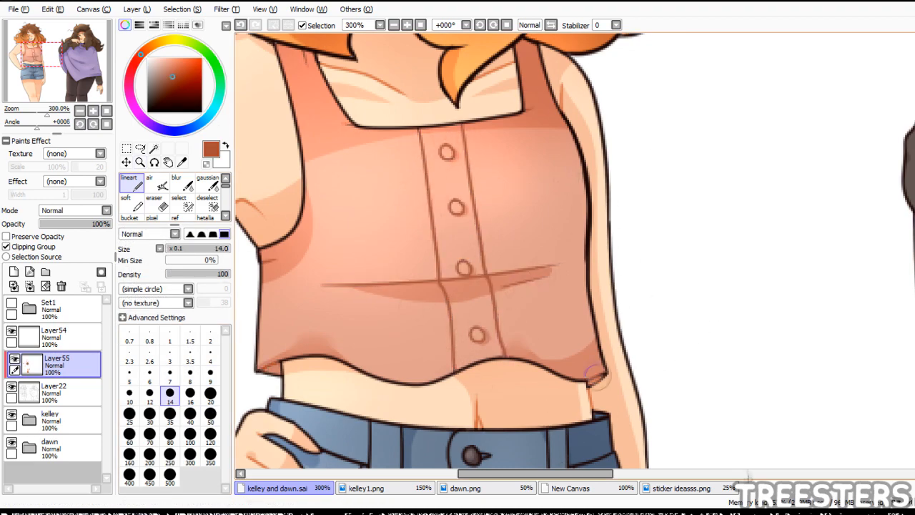
- Recolour the shorts' fly, crease and inner cuff lines dark blue with a size 35 line brush
mouse_move(42, 55)
mouse_down()
mouse_move(39, 42)
mouse_move(40, 73)
mouse_up()
right_click(524, 236)
click(156, 95)
click(169, 414)
drag(487, 248, 572, 213)
drag(490, 313, 625, 305)
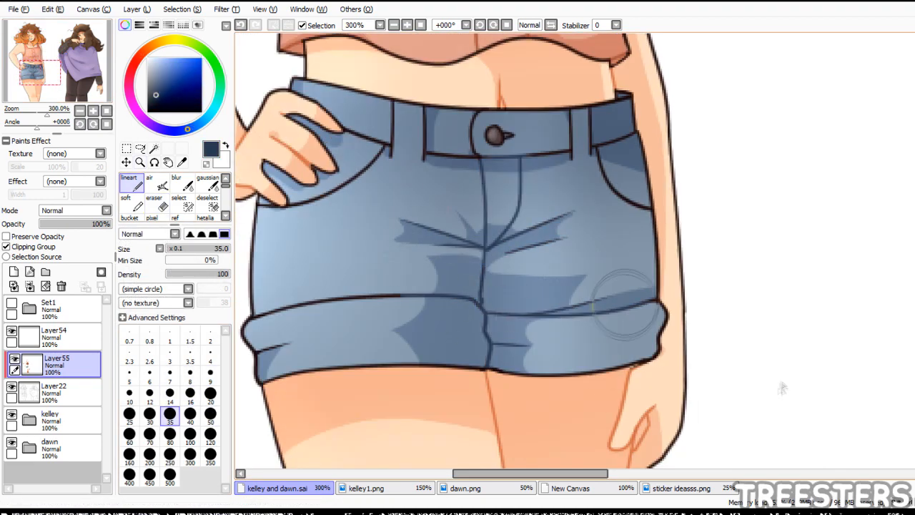
- Preserve the opacity of the Layer55 line colours and set up the airbrush at size 14 in dark brown for the left-hand figure's lines
scroll(575, 251, up, 2)
click(190, 375)
mouse_move(40, 72)
mouse_down()
mouse_move(32, 69)
mouse_move(39, 43)
mouse_up()
click(7, 236)
scroll(575, 251, down, 2)
click(165, 93)
click(190, 395)
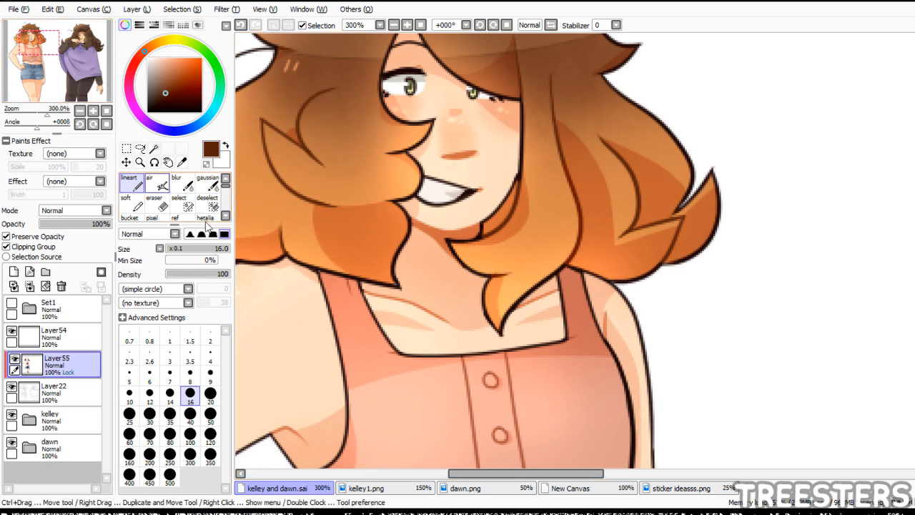
click(160, 184)
click(169, 395)
- Turn off Preserve Opacity and recolour the right-hand figure's nose, mouth and finger lines orange with a size 16 line brush
drag(39, 43, 88, 37)
click(131, 183)
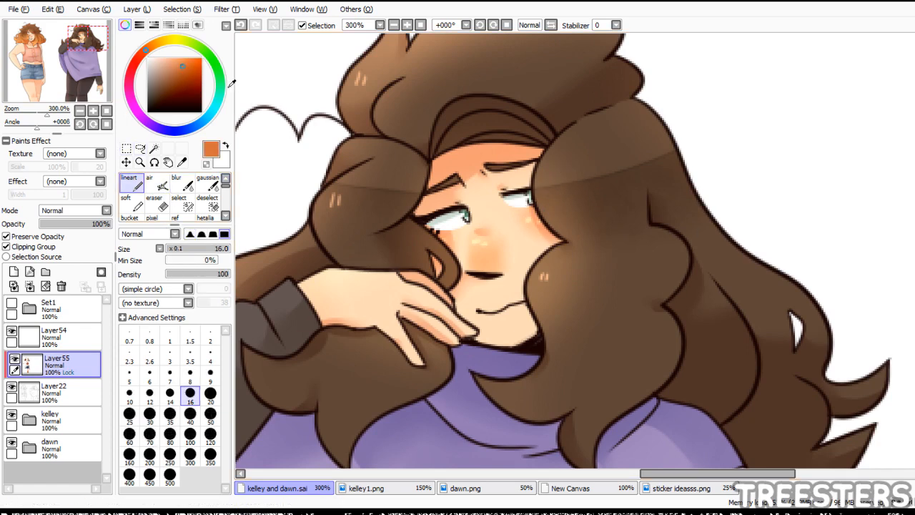
click(90, 43)
click(7, 236)
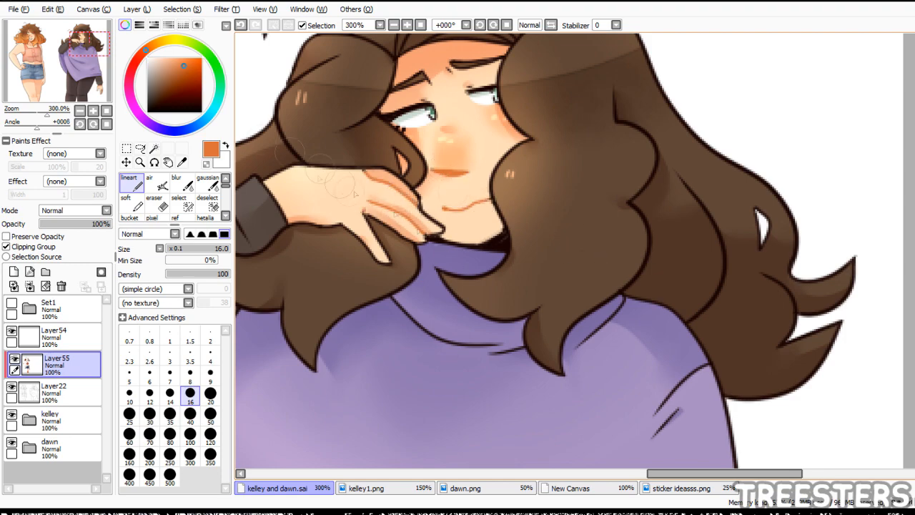
drag(85, 43, 92, 43)
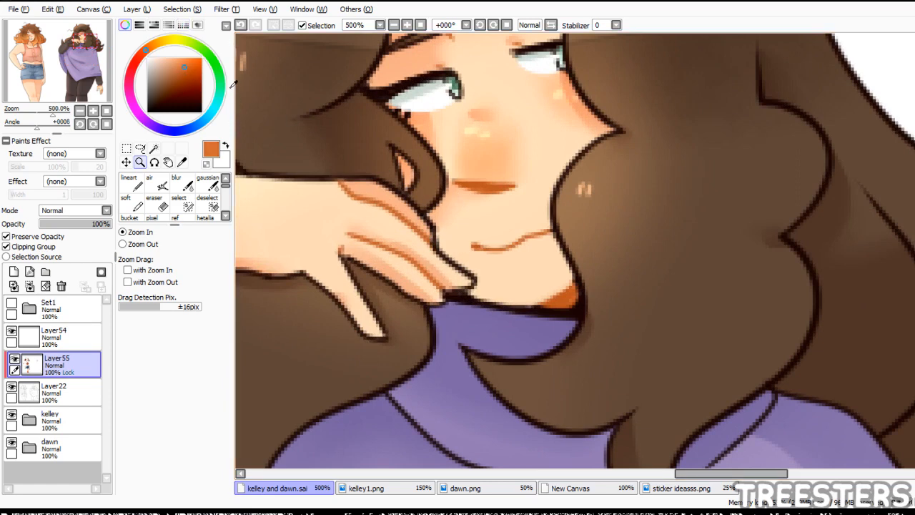
- Airbrush a lighter orange over the right-hand figure's recoloured nose, mouth and finger lines with Preserve Opacity on
click(160, 183)
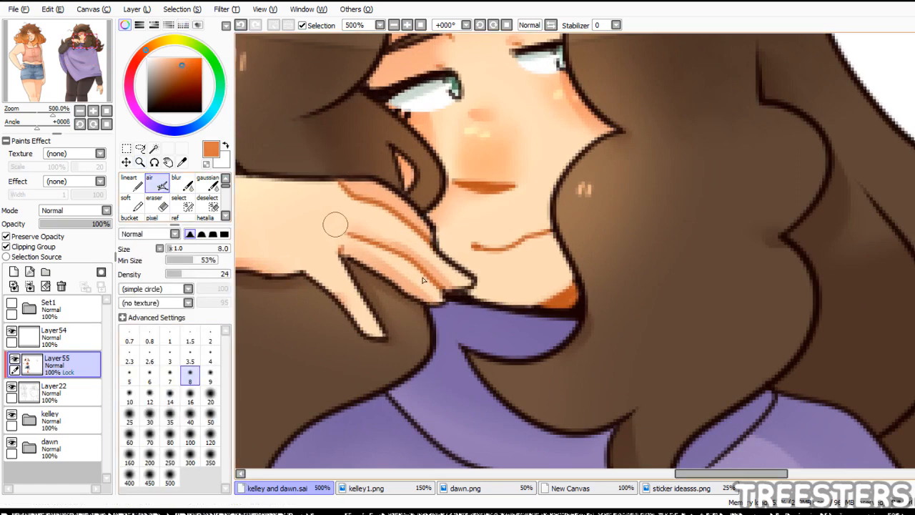
click(149, 416)
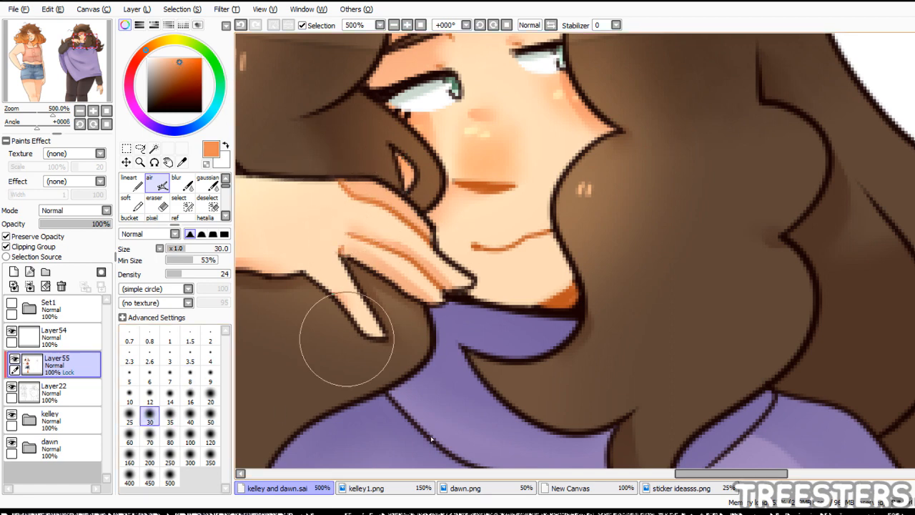
click(190, 398)
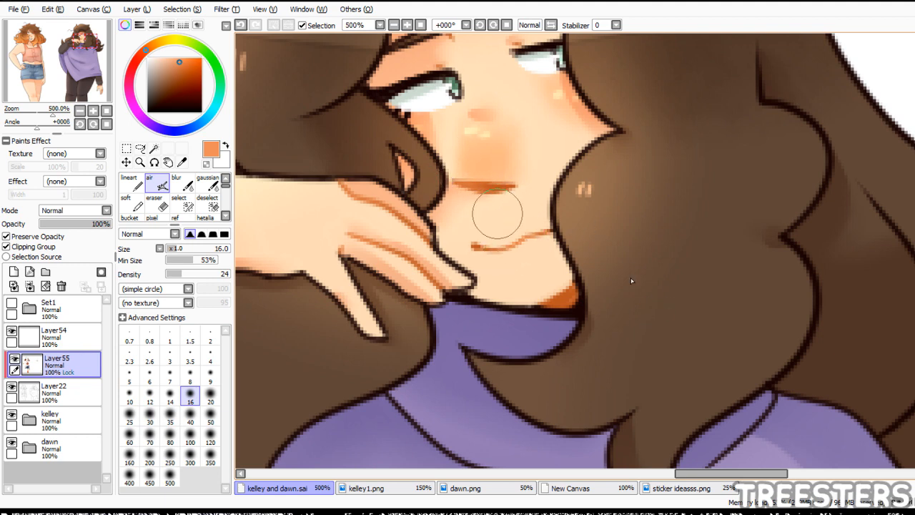
drag(51, 100, 52, 97)
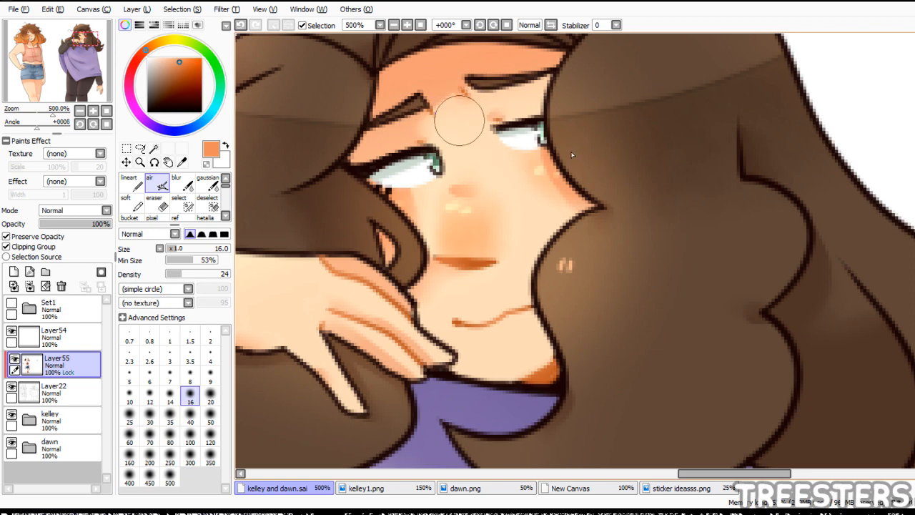
- Show and expand the Set1 cardigan folder, then add a new layer clipped to its Layer5 line art
click(394, 25)
click(394, 25)
click(394, 25)
drag(68, 93, 89, 129)
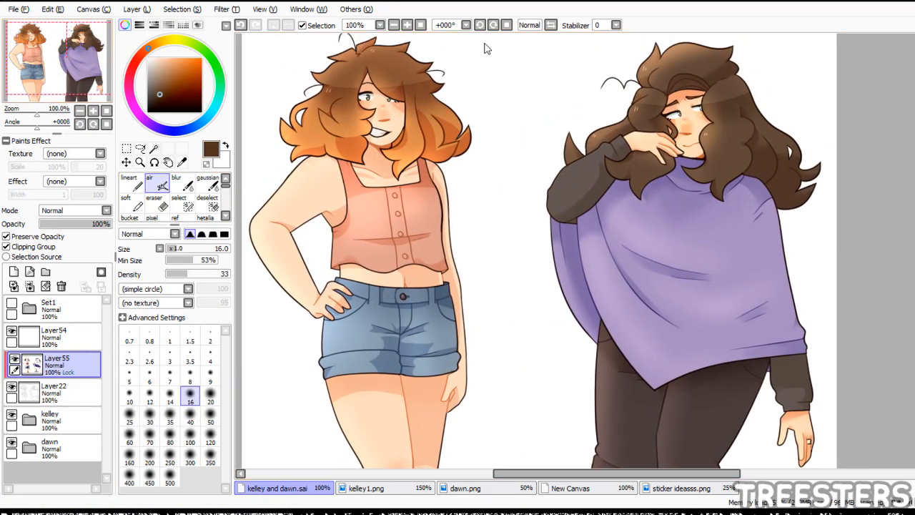
scroll(488, 48, down, 1)
click(12, 303)
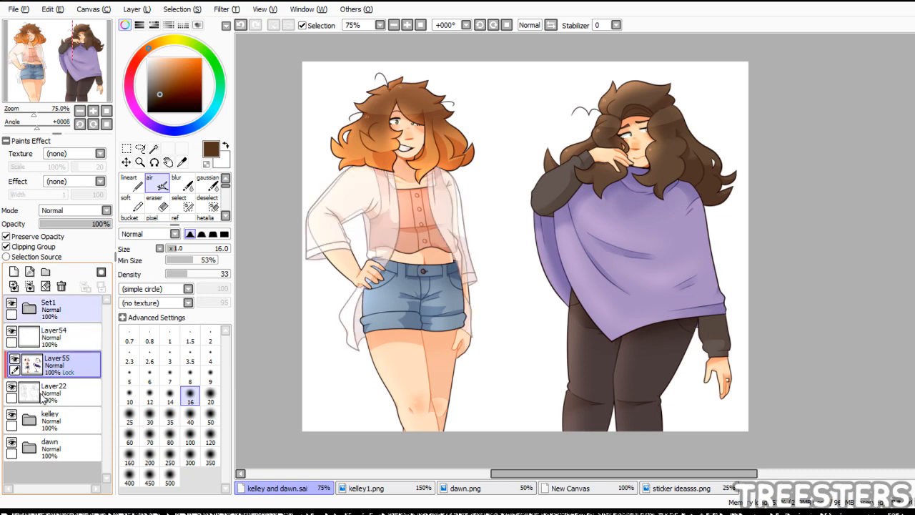
click(29, 308)
click(61, 365)
click(57, 338)
click(13, 272)
click(6, 247)
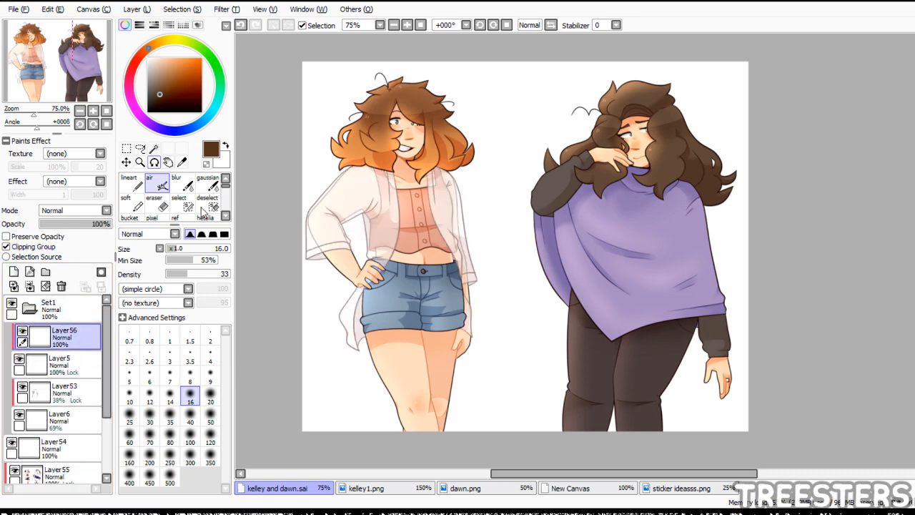
- Recolour the sheer cardigan's lines a dusty pink with a size 40 line brush
click(140, 163)
click(353, 243)
click(364, 245)
click(377, 247)
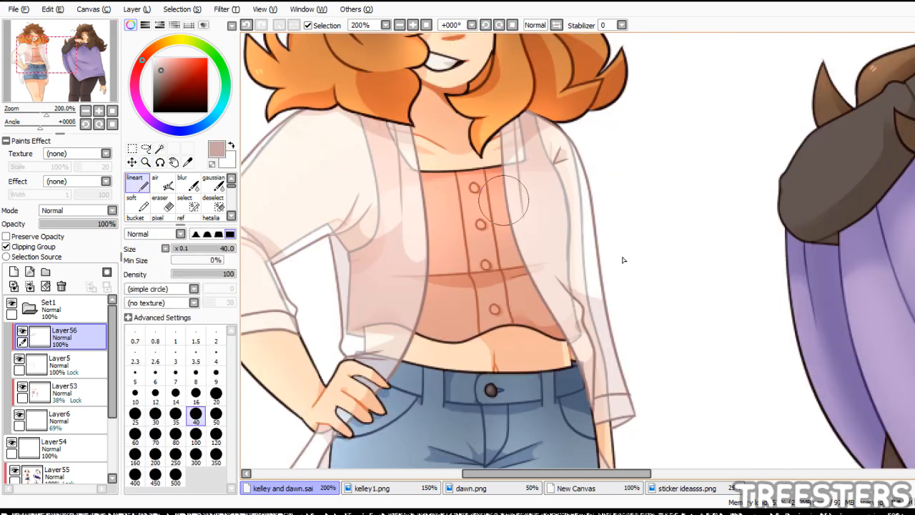
- Select the cardigan's Layer6 fill and adjust its opacity
click(70, 393)
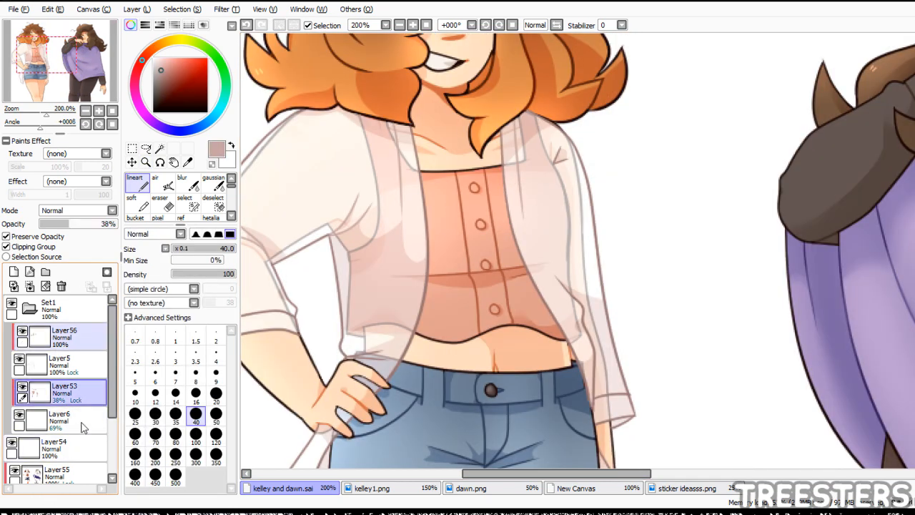
click(80, 424)
drag(107, 224, 120, 224)
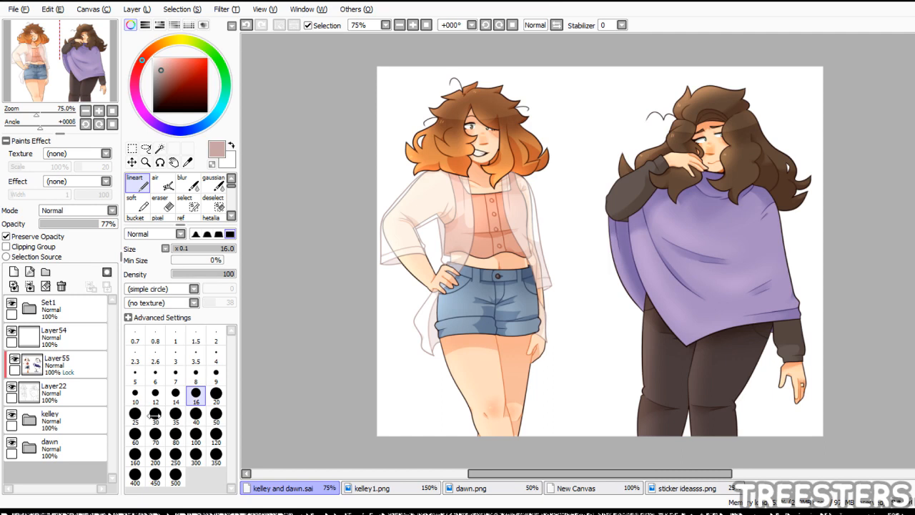
- Add a new folder at the top of the layer stack and move all the existing layers and folders into it
click(72, 310)
click(46, 272)
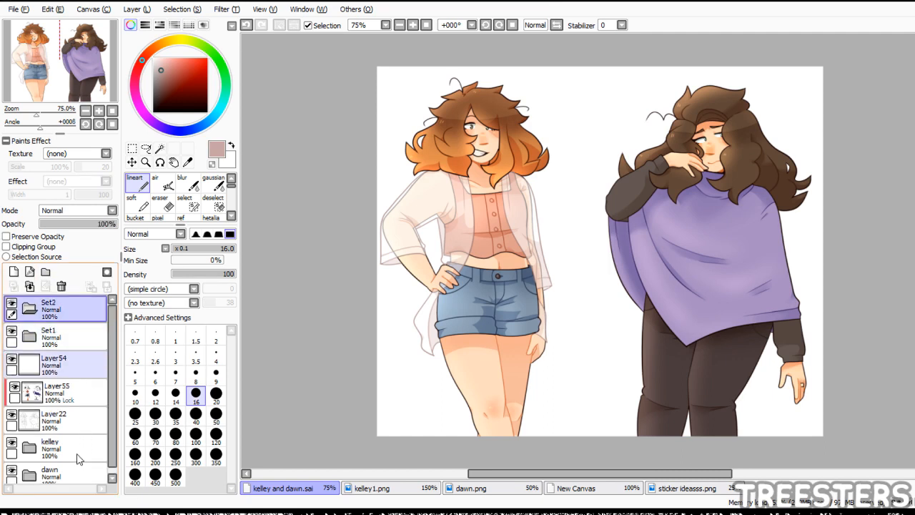
ctrl+click(75, 365)
ctrl+click(74, 366)
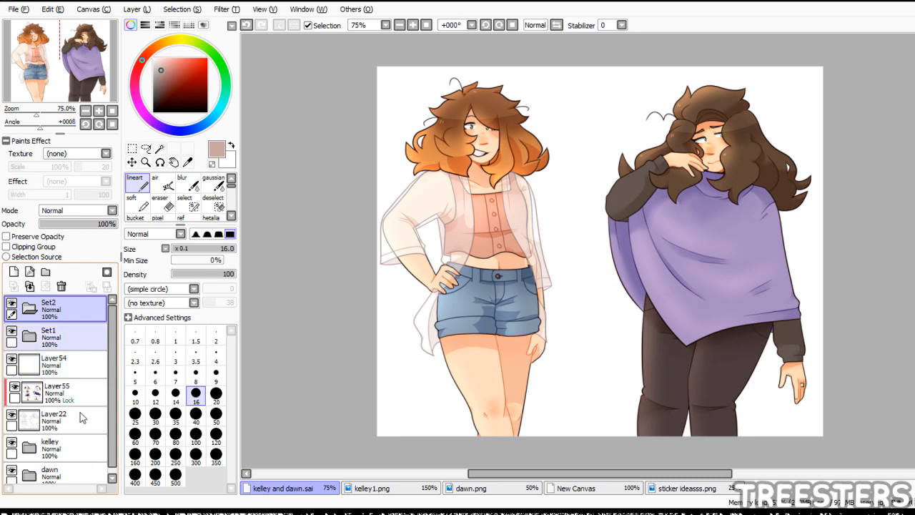
drag(70, 336, 73, 312)
drag(76, 366, 77, 363)
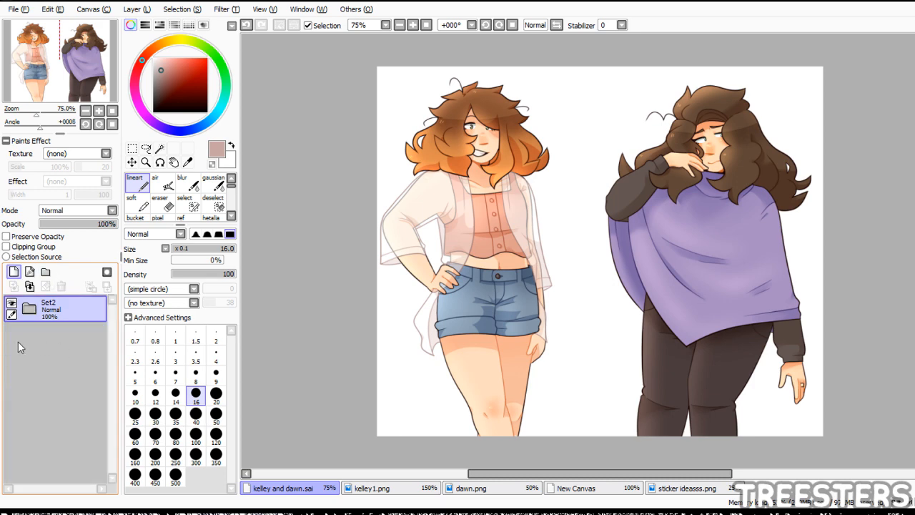
- Add a layer clipped to the Set2 folder, fill it with coral red and set it to Luminosity at 6% opacity
click(14, 272)
click(6, 246)
click(228, 80)
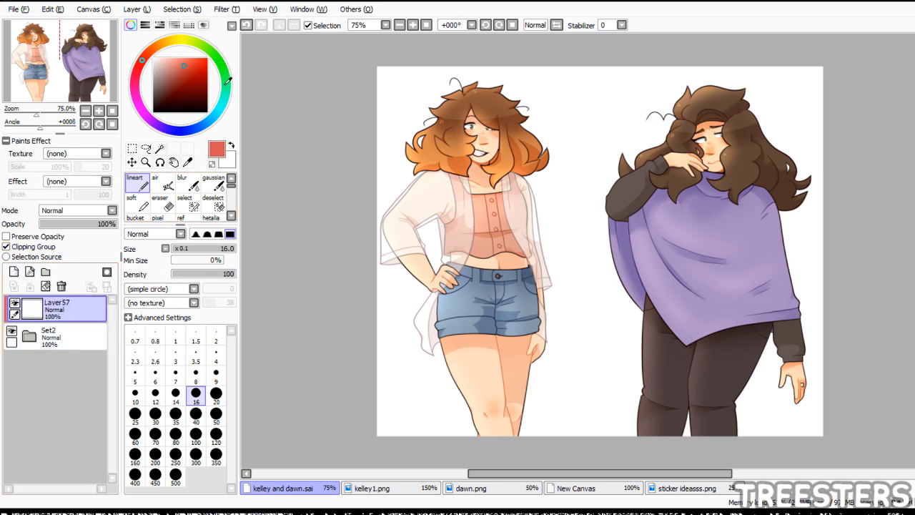
key(ctrl+f)
key(Right)
click(77, 210)
click(74, 280)
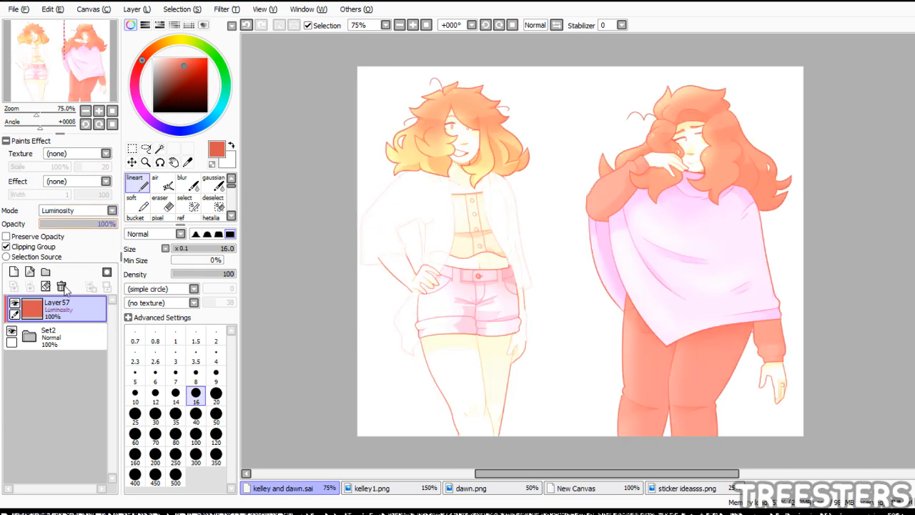
drag(50, 224, 46, 223)
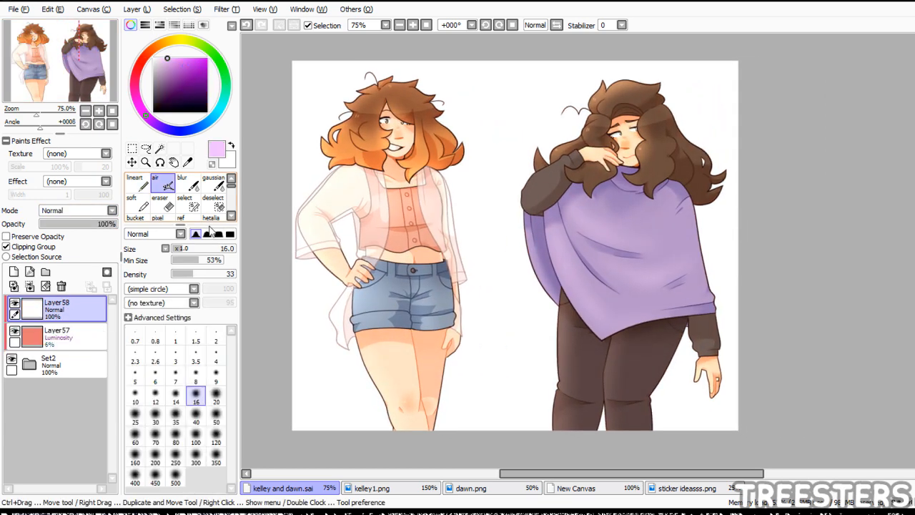
- Airbrush a soft pale peach glow over the first character's head at brush size 300 and pick a violet hue
click(196, 463)
click(154, 49)
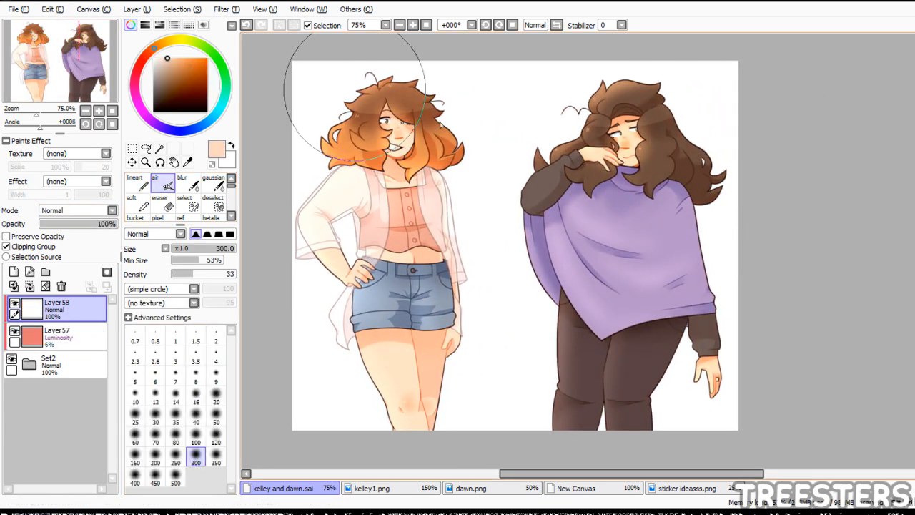
mouse_move(354, 99)
mouse_down()
mouse_move(365, 396)
mouse_move(351, 46)
mouse_up()
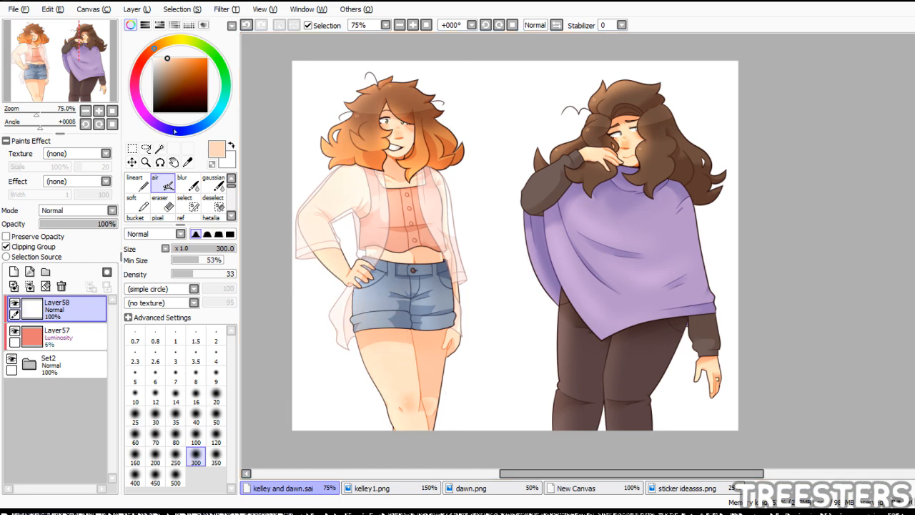
click(150, 118)
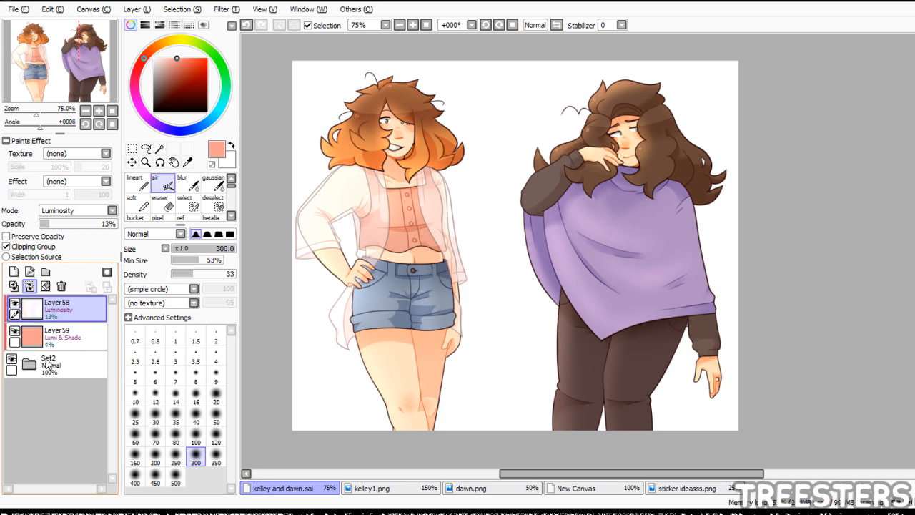
- Add a clipped layer directly above Layer59 and airbrush a light pink-violet glow over the second character's lower legs
click(29, 336)
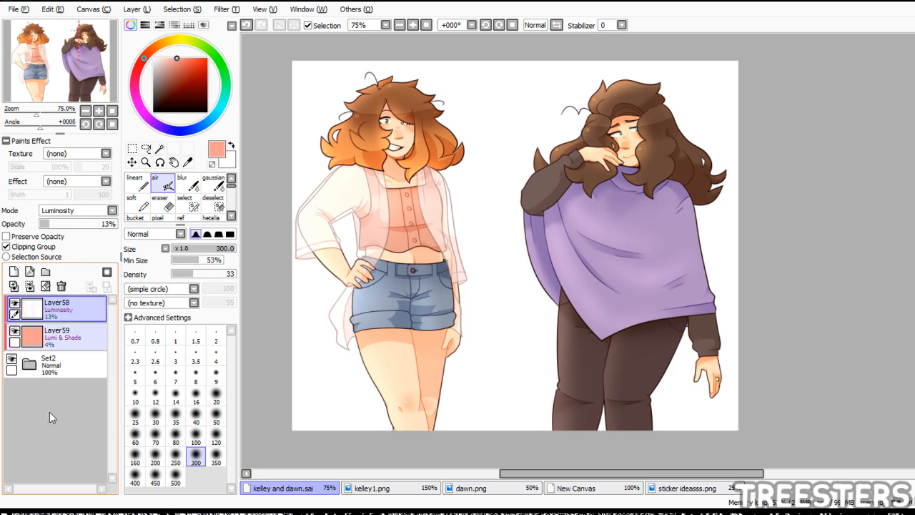
click(14, 272)
drag(78, 63, 90, 68)
click(167, 181)
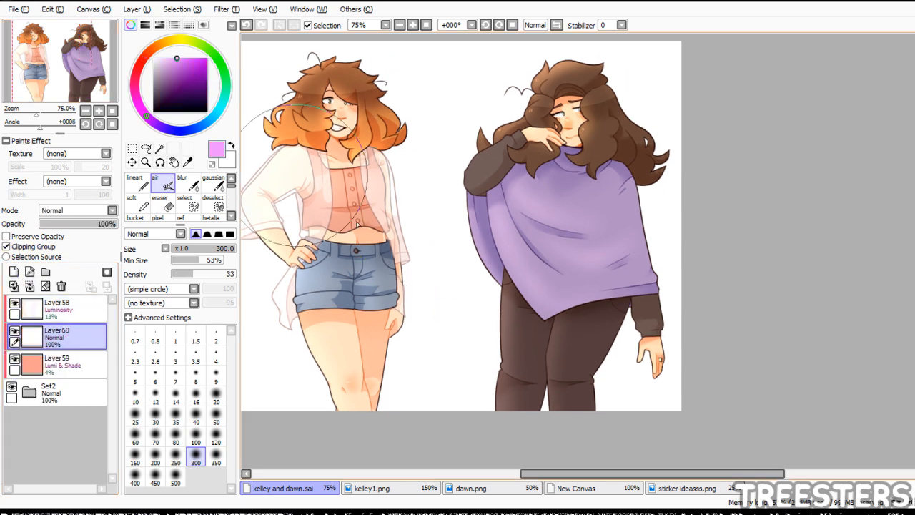
click(172, 58)
mouse_move(543, 400)
mouse_down()
mouse_move(606, 403)
mouse_move(623, 392)
mouse_up()
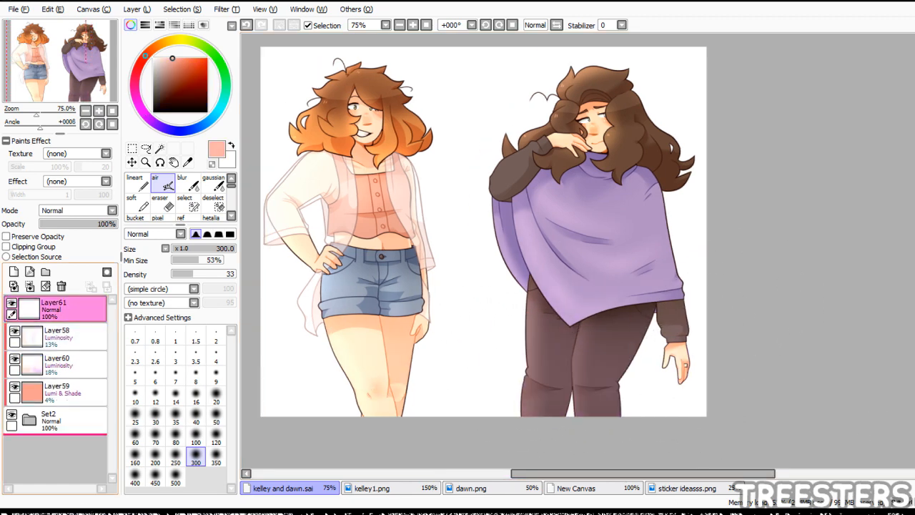
- Move Layer61 beneath the Set2 folder and try a Magic Wand background selection by strict transparency
drag(57, 308, 57, 422)
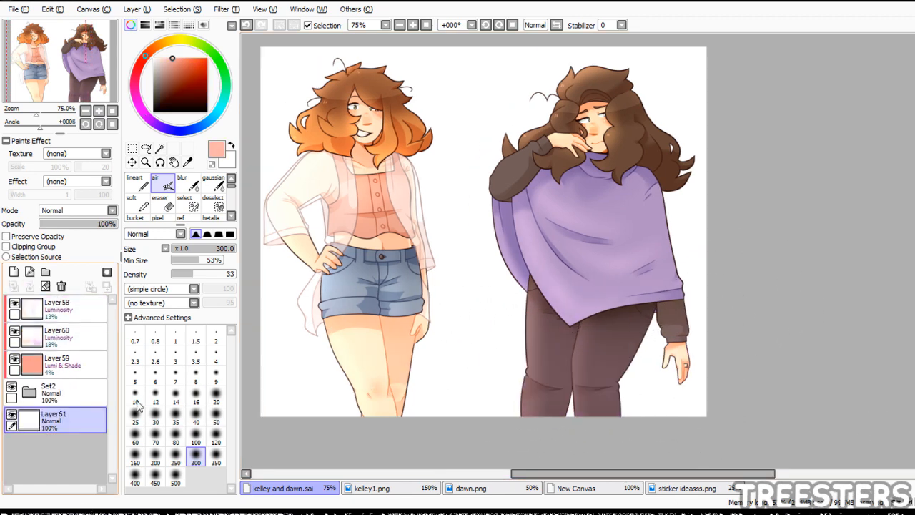
click(173, 162)
click(160, 148)
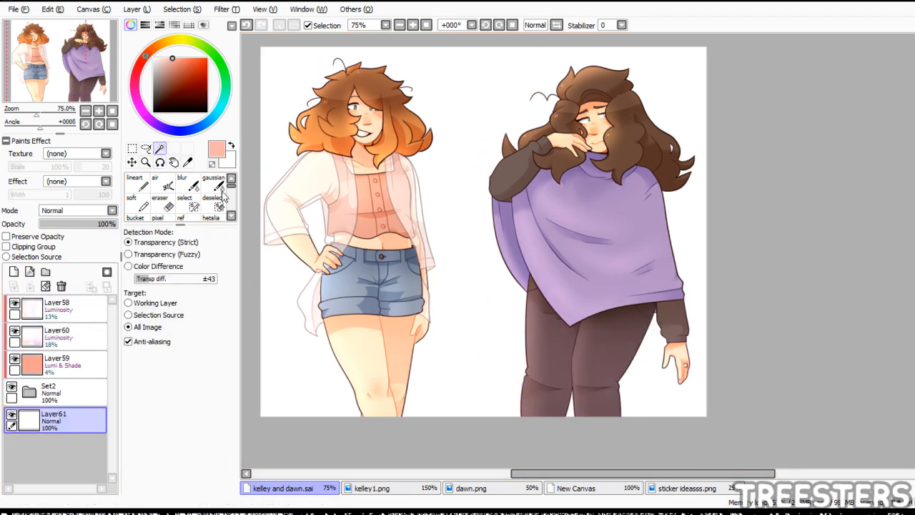
click(346, 176)
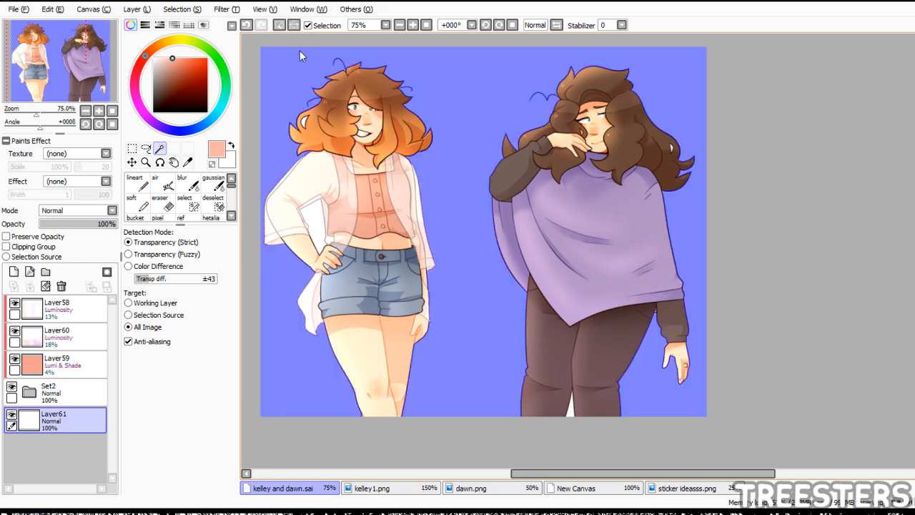
key(ctrl+z)
- Select the white background around the characters with the Magic Wand using Color Difference at ±0 on the whole image
click(130, 266)
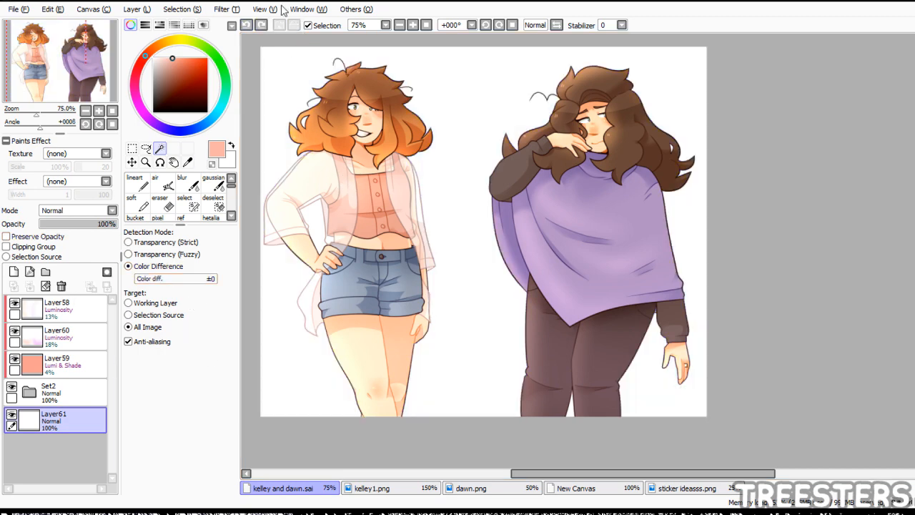
click(146, 163)
click(291, 151)
click(293, 147)
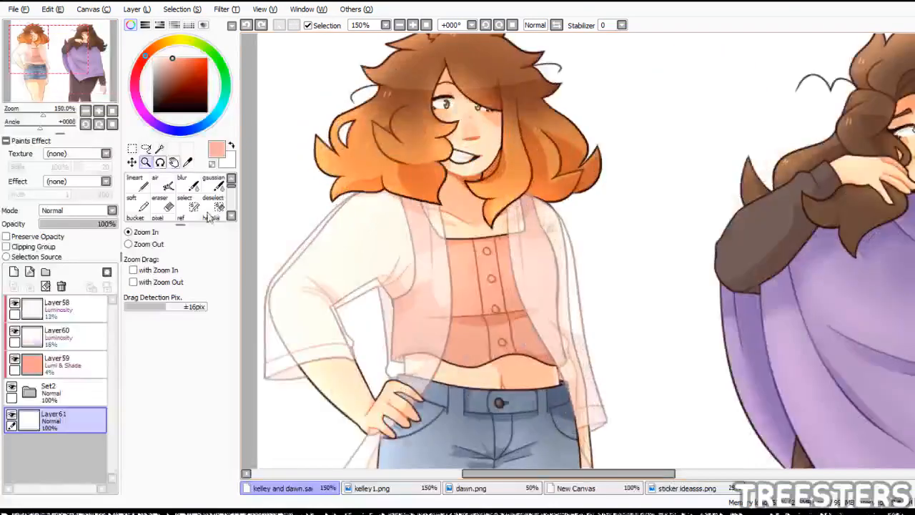
click(159, 148)
click(362, 142)
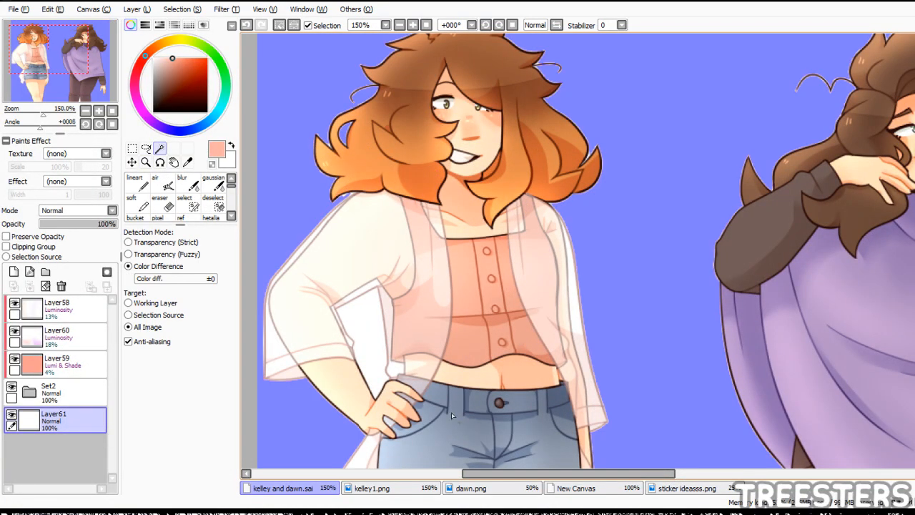
- Invert and slightly expand the selection around both figures, fill it with salmon on Layer61 and save the drawing
click(75, 102)
drag(74, 99, 44, 45)
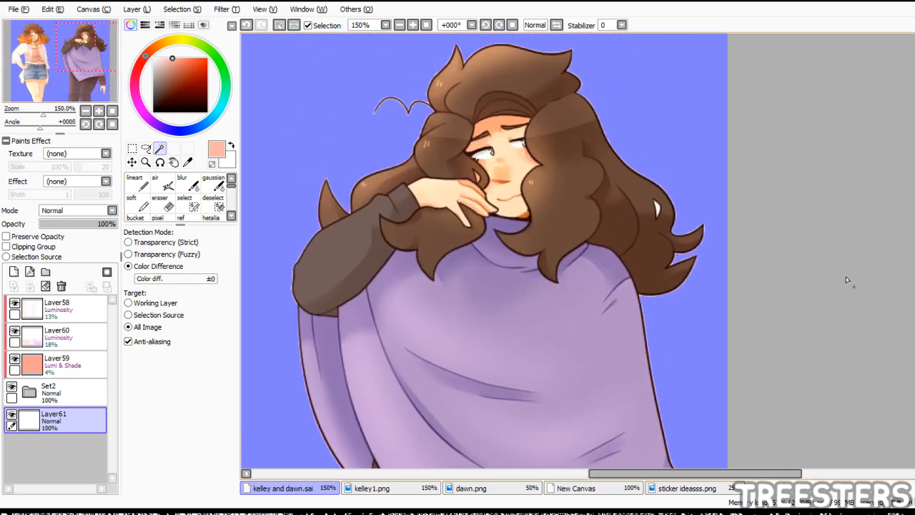
click(426, 25)
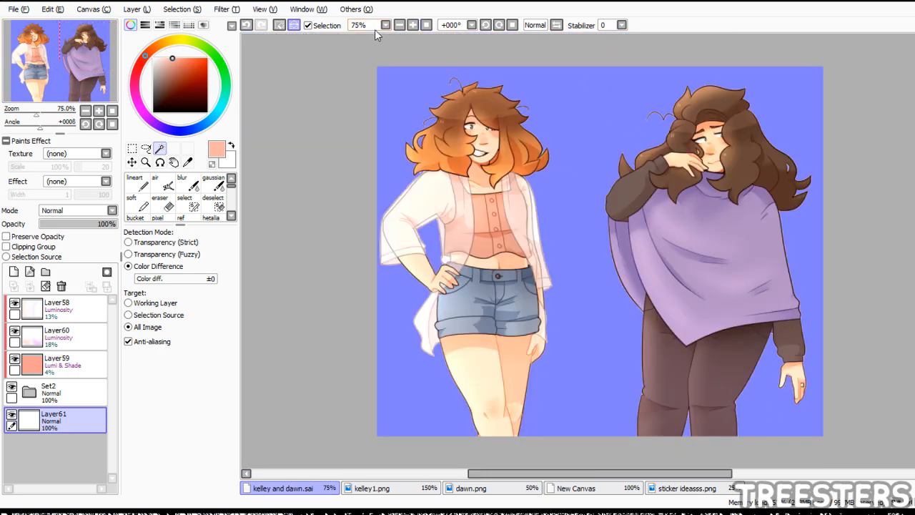
click(294, 25)
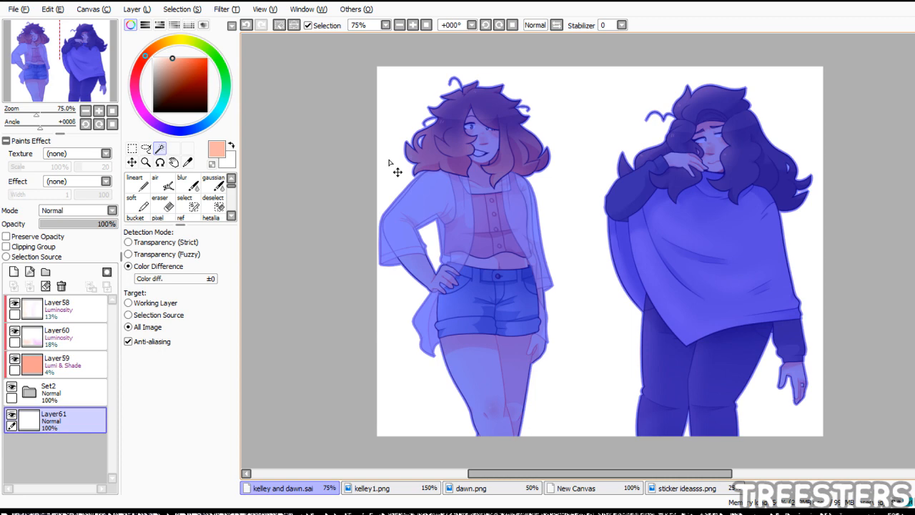
key(ctrl+f)
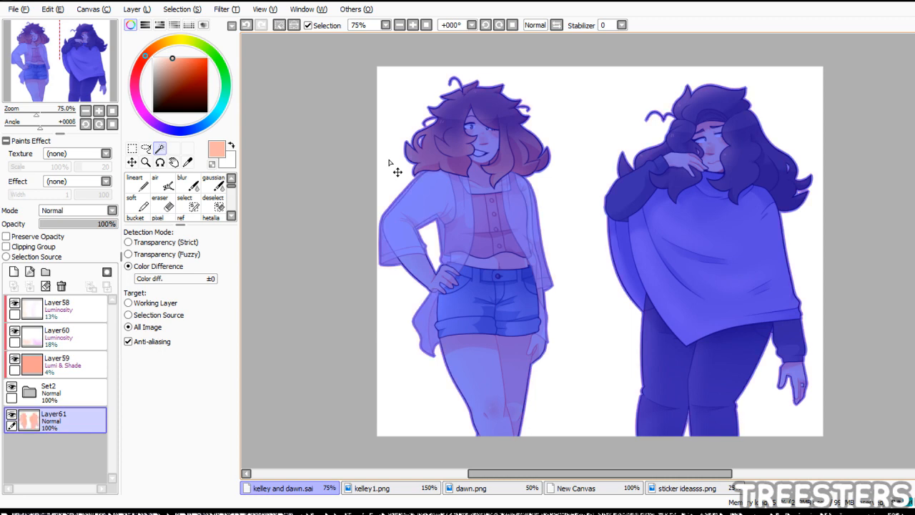
key(ctrl+d)
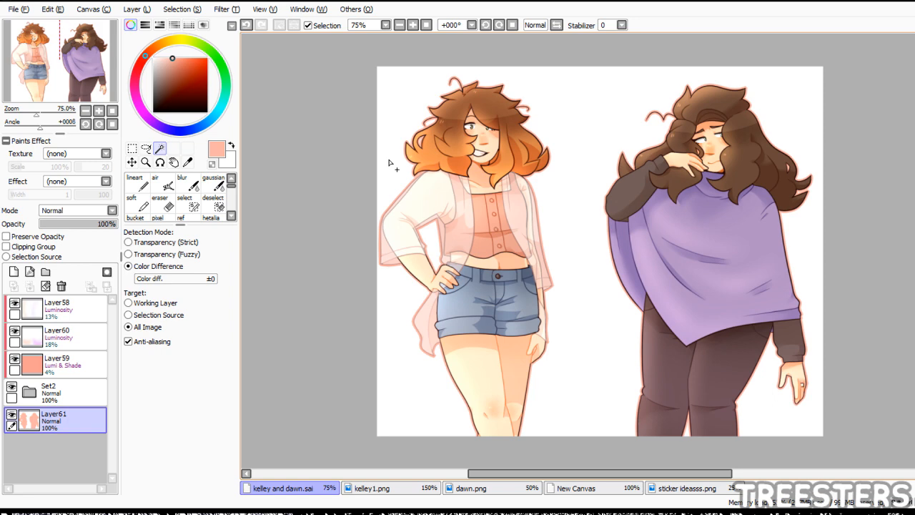
key(ctrl+s)
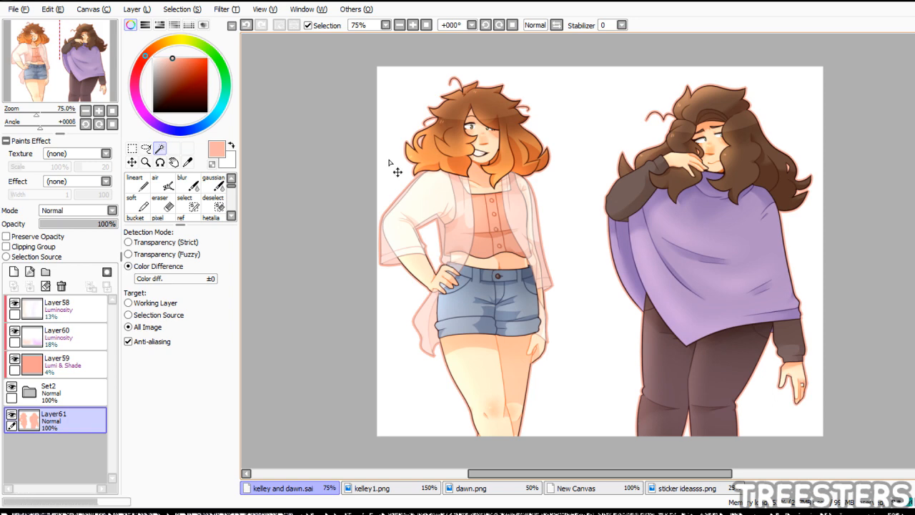
- Lock Layer61's opacity and refill the silhouettes behind the characters with white
drag(390, 160, 327, 166)
click(61, 392)
click(60, 421)
click(36, 236)
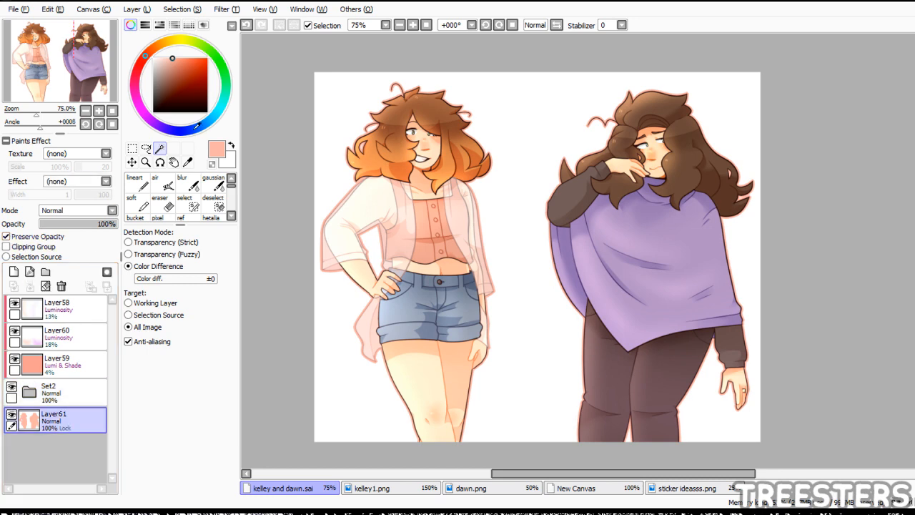
drag(179, 74, 104, 2)
key(ctrl+f)
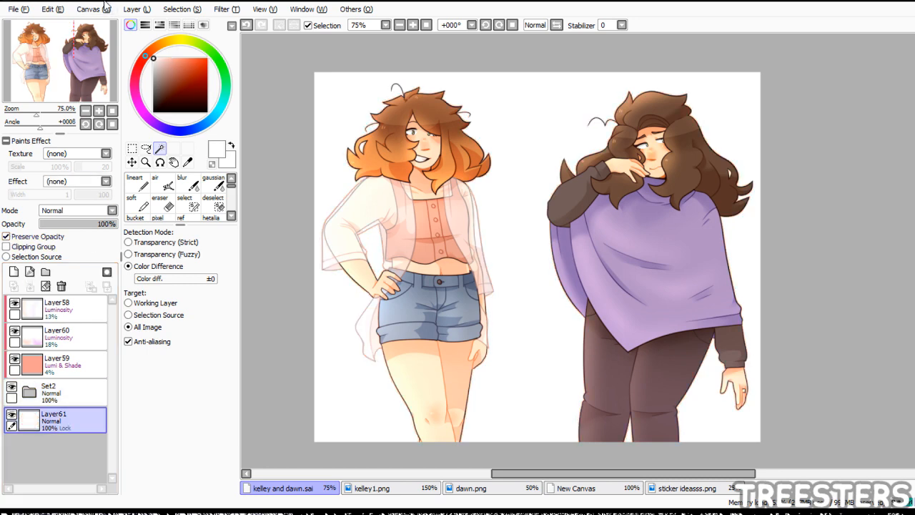
- Duplicate the white silhouette layer beneath Layer61, lock the copy's opacity and fill it with dark brown
click(131, 148)
key(ctrl+shift+n)
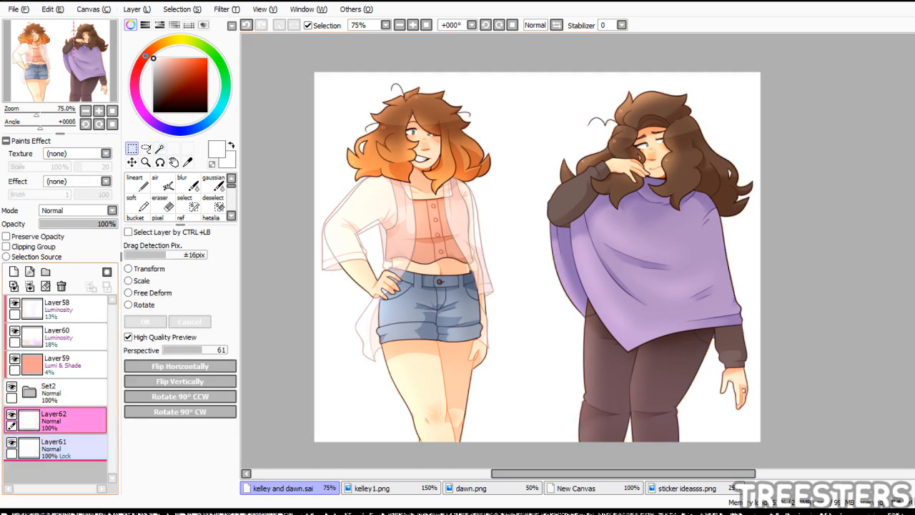
click(160, 97)
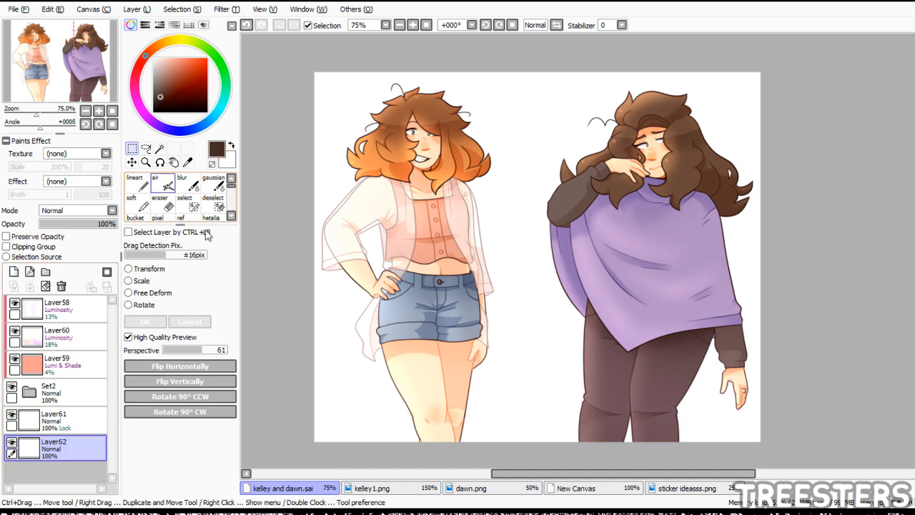
click(138, 184)
click(36, 236)
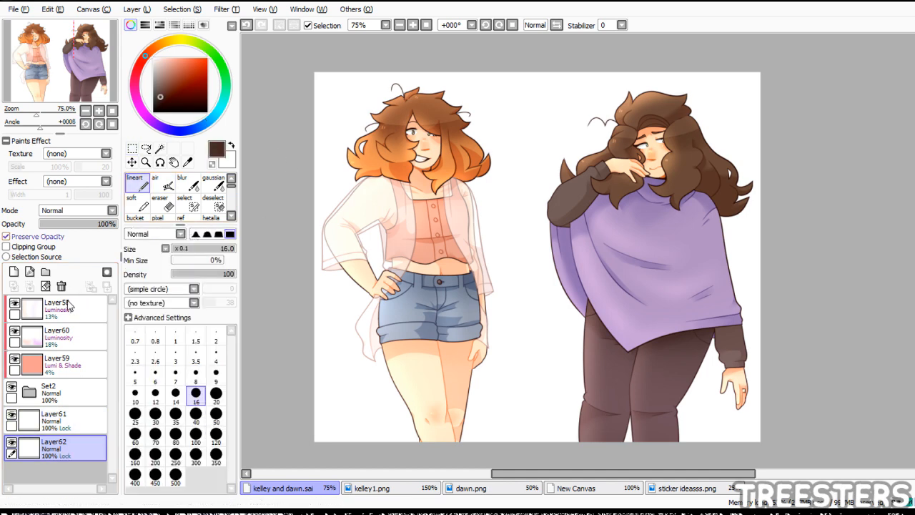
key(ctrl+f)
- Unlock Layer62's opacity and blur the brown silhouettes around both characters with the gaussian brush at size 500
click(214, 184)
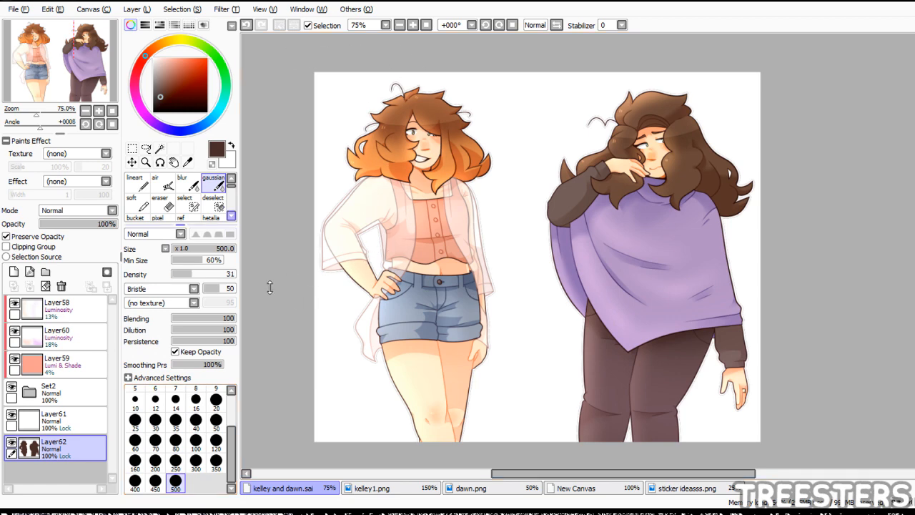
click(32, 236)
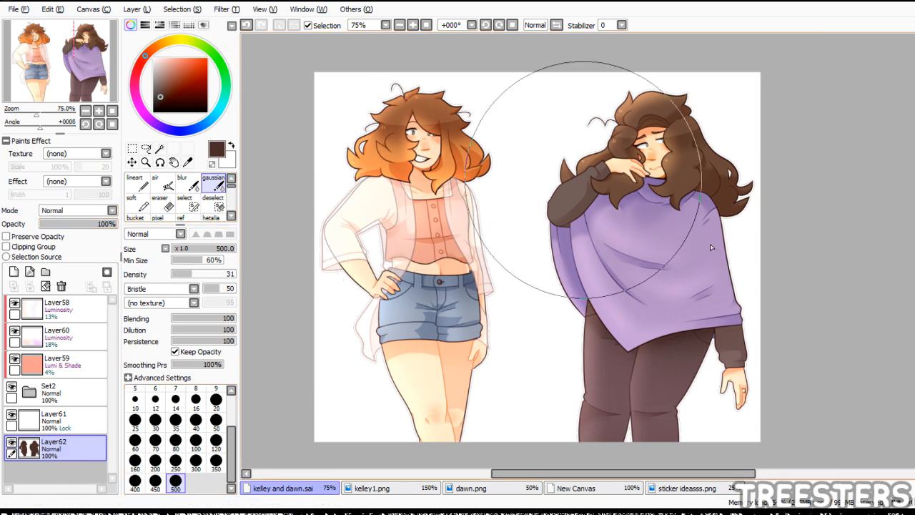
mouse_move(421, 100)
mouse_down()
mouse_move(454, 213)
mouse_move(560, 133)
mouse_move(654, 247)
mouse_move(588, 180)
mouse_move(751, 231)
mouse_up()
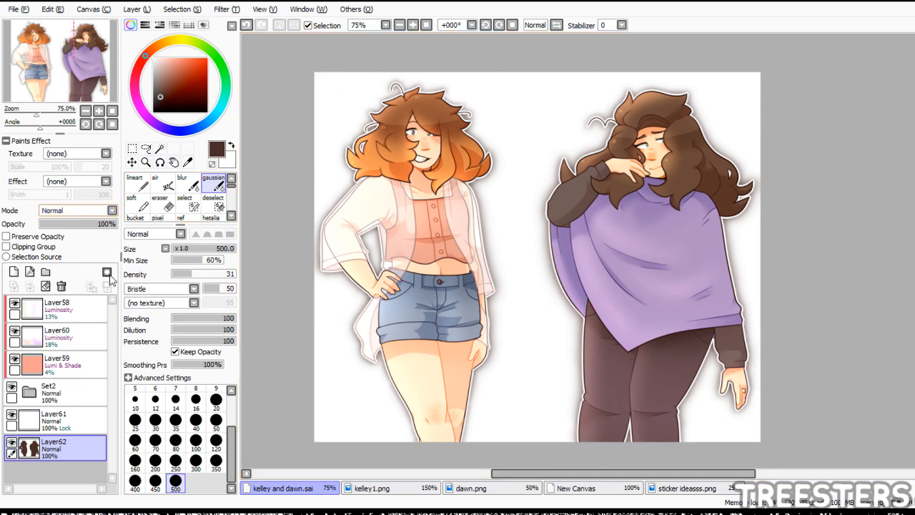
- Set the blurred shadow layer to Multiply at 67% opacity and shift it slightly left behind the characters
click(91, 211)
click(79, 229)
click(91, 224)
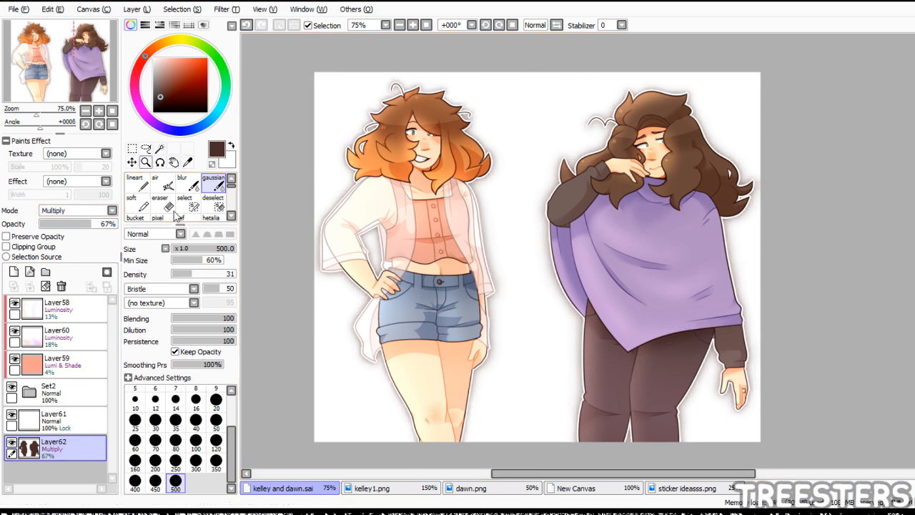
click(133, 163)
drag(553, 212, 530, 212)
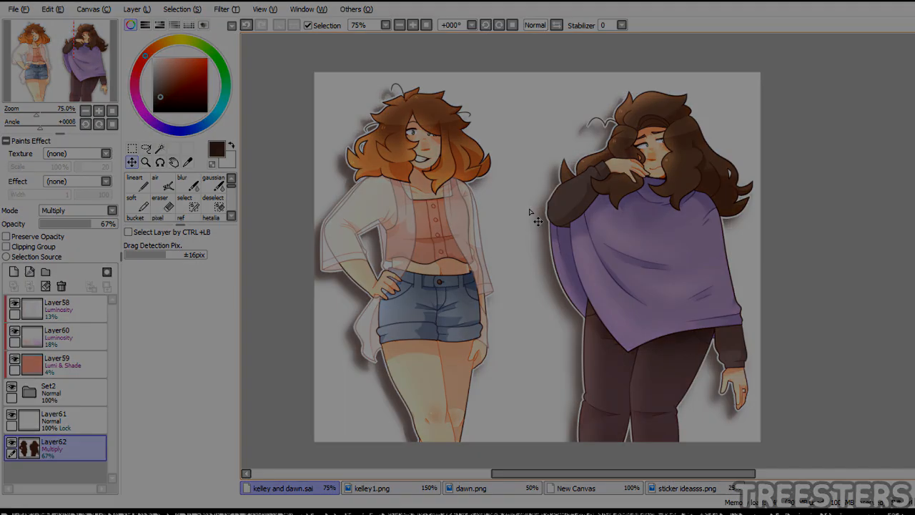